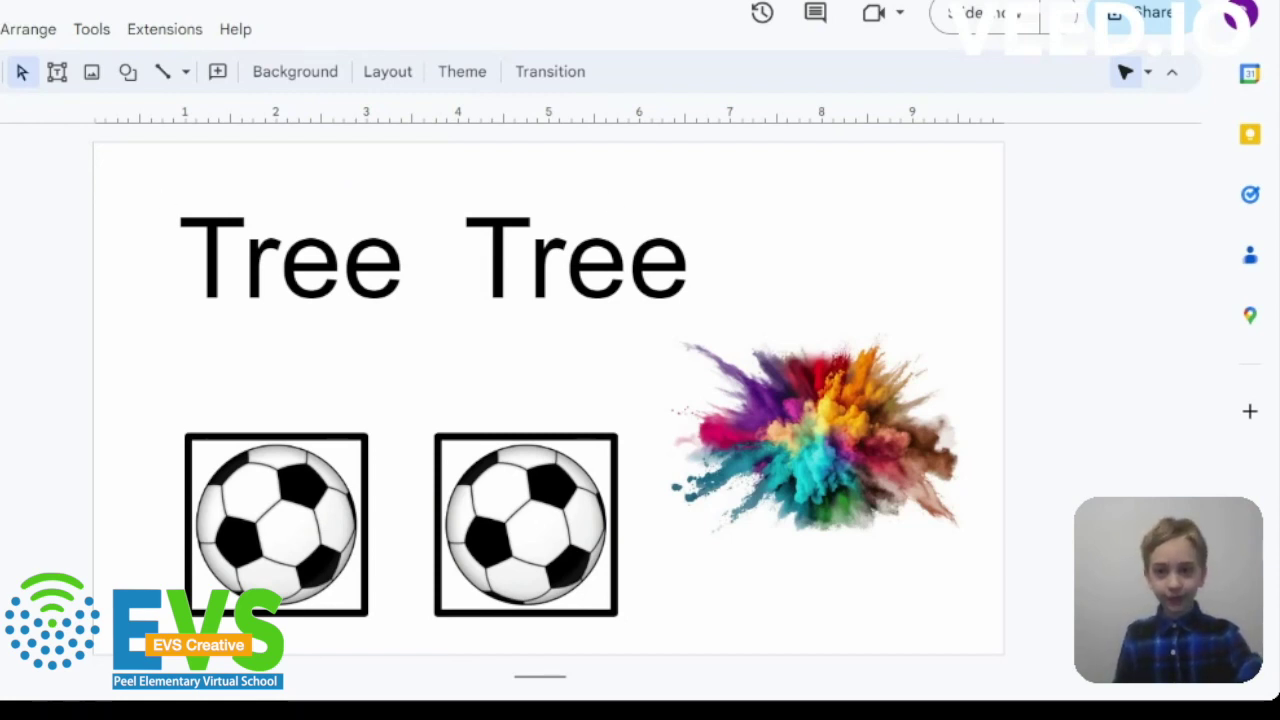
- Insert word art reading 'Tree'
drag(690, 260, 428, 316)
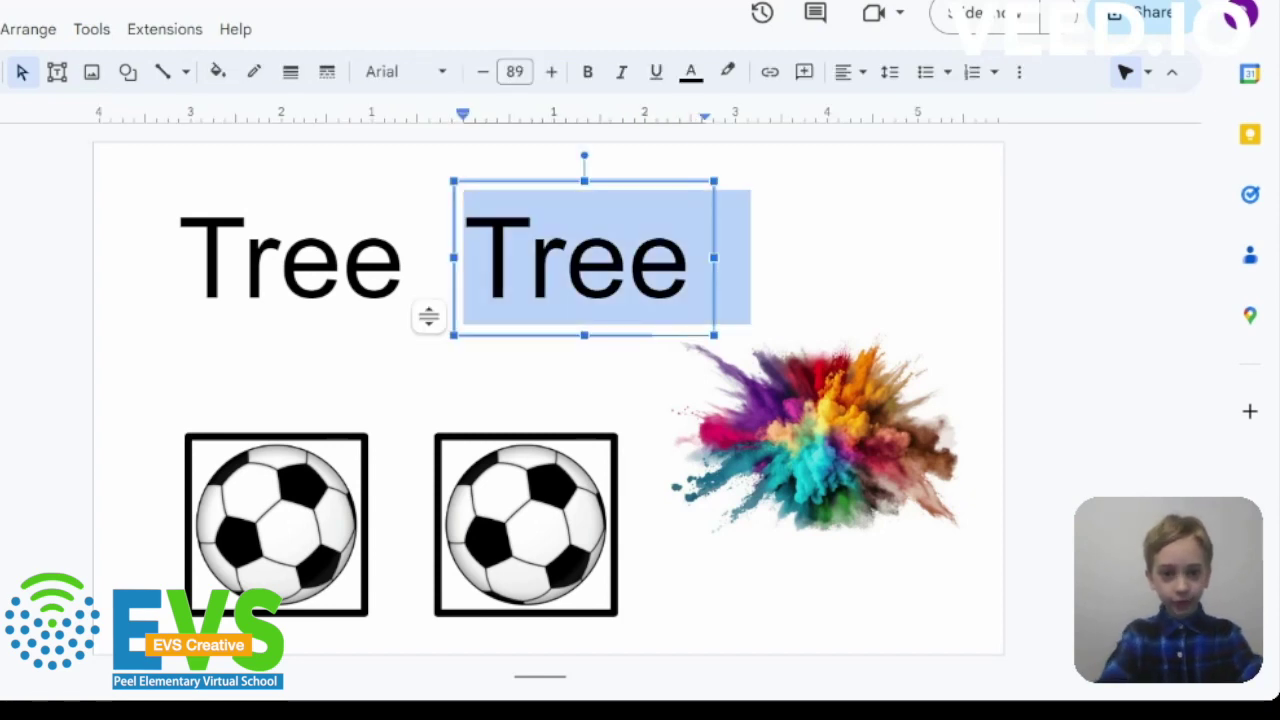
click(791, 256)
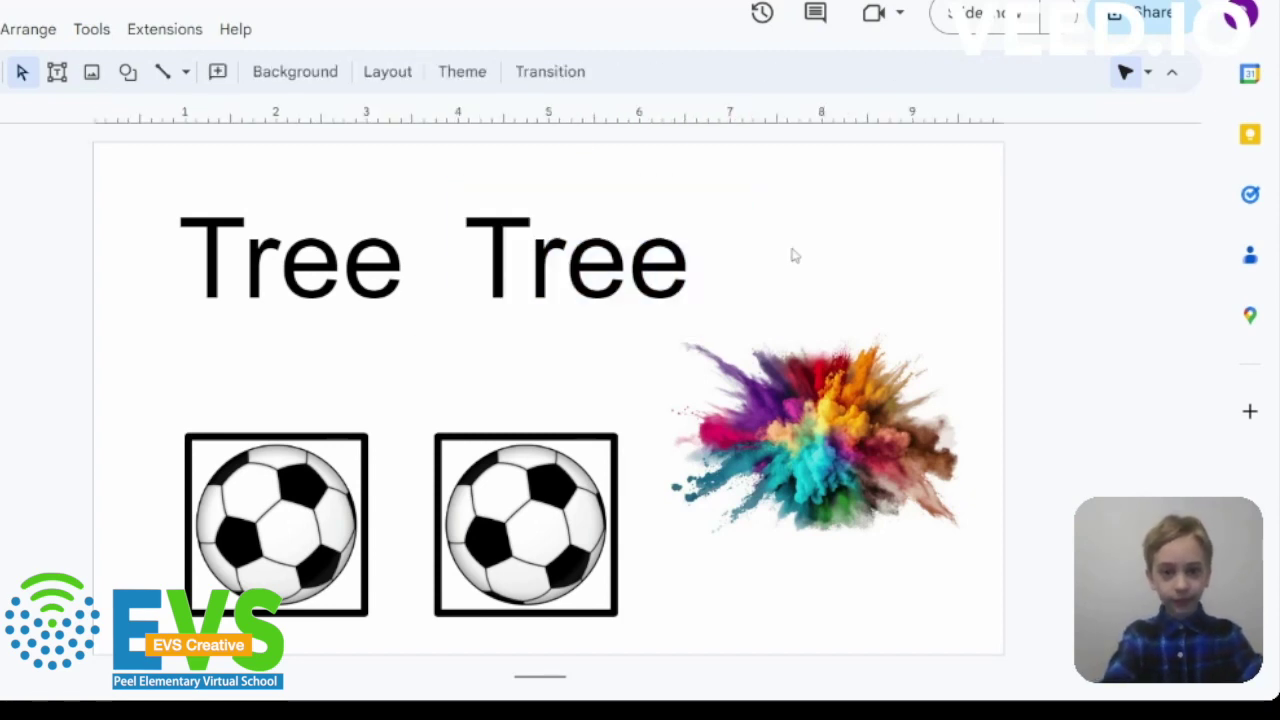
key(alt+i)
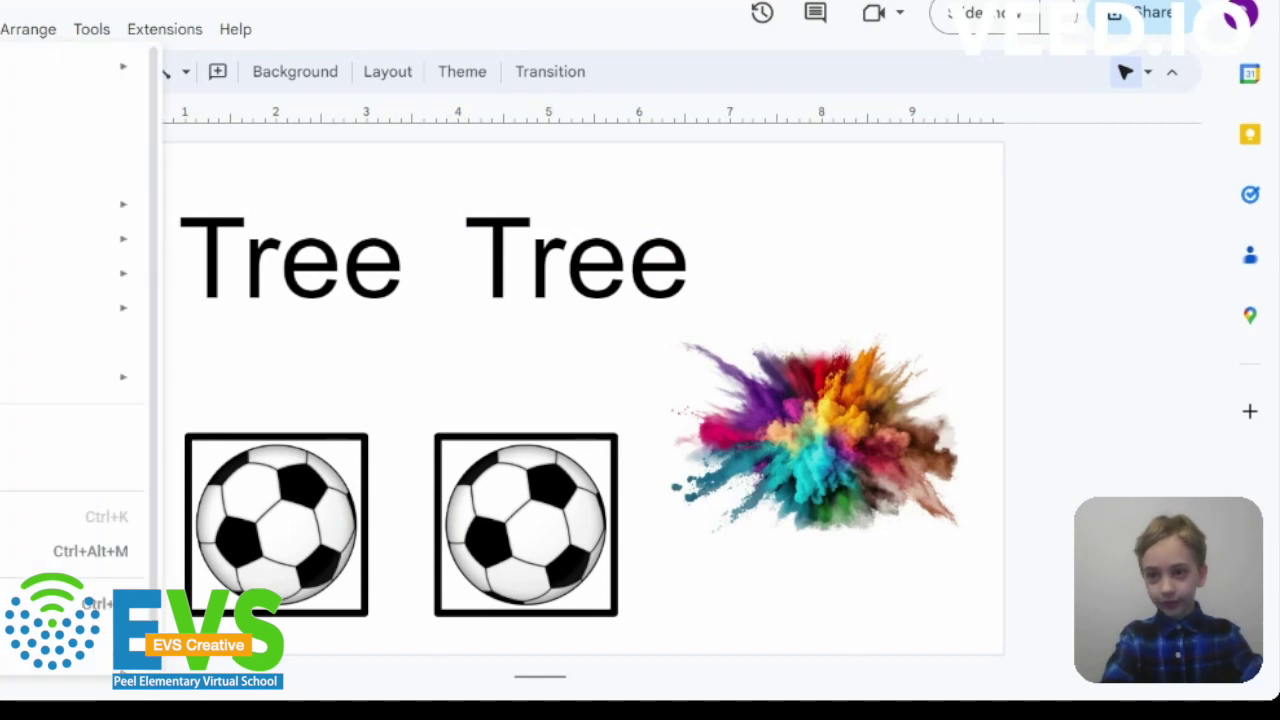
key(Down)
key(Return)
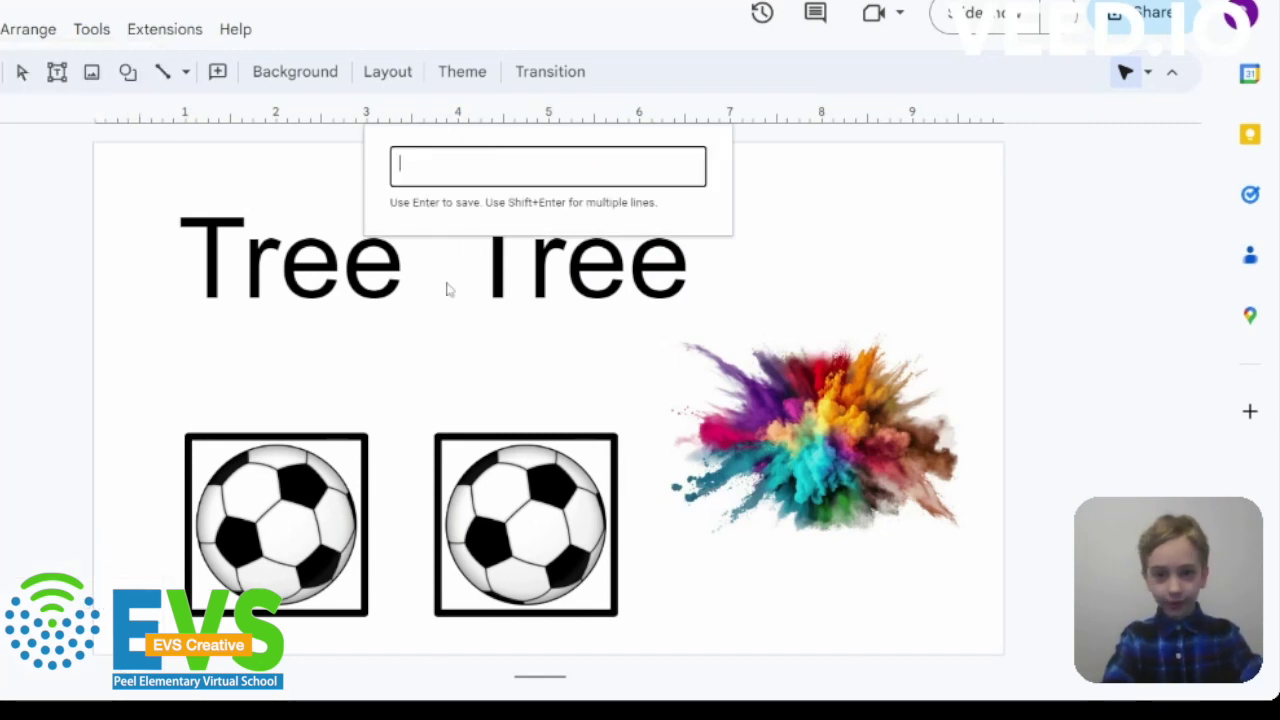
text(Tree)
key(shift+Return)
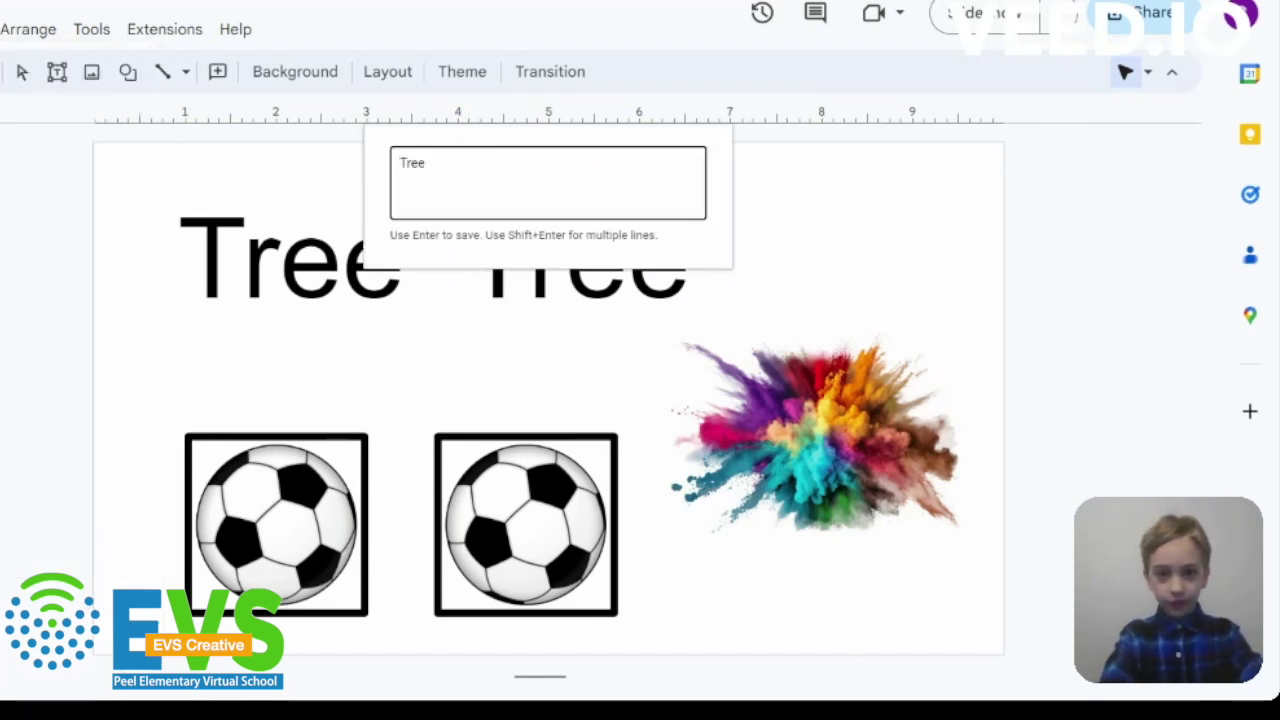
key(Return)
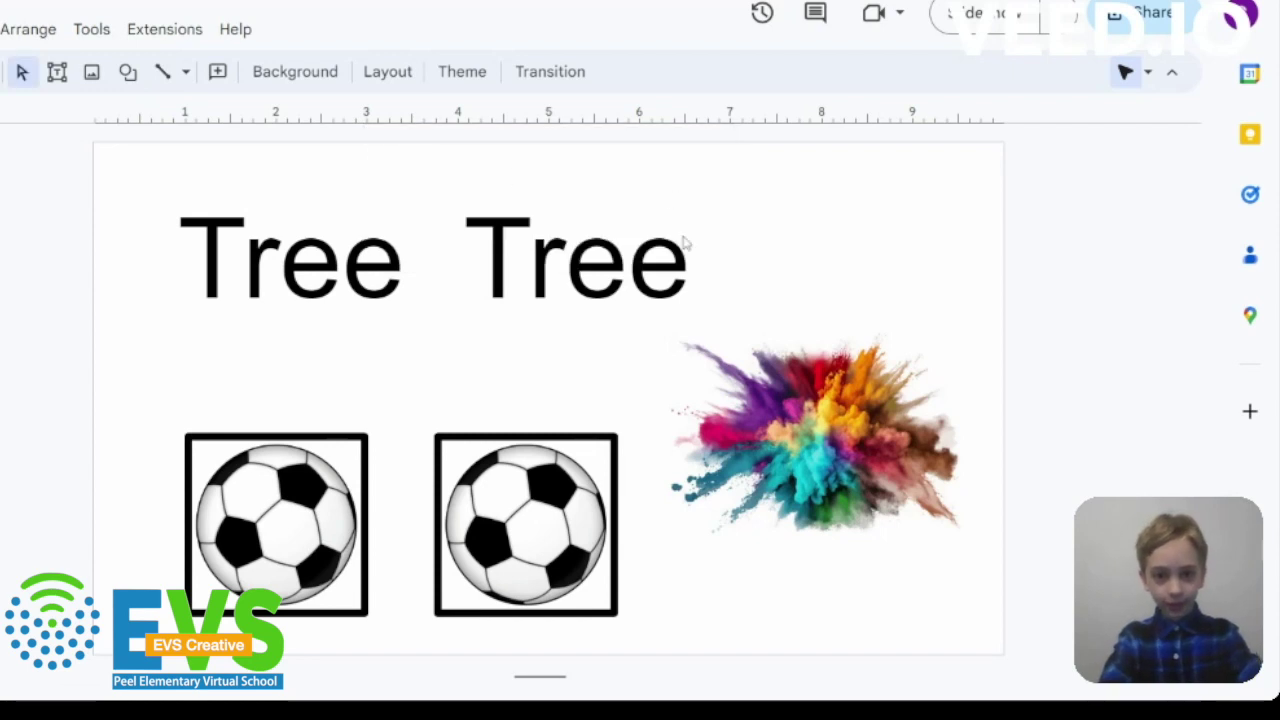
- Delete the second plain 'Tree' text box and move the word art beside the first Tree
click(686, 246)
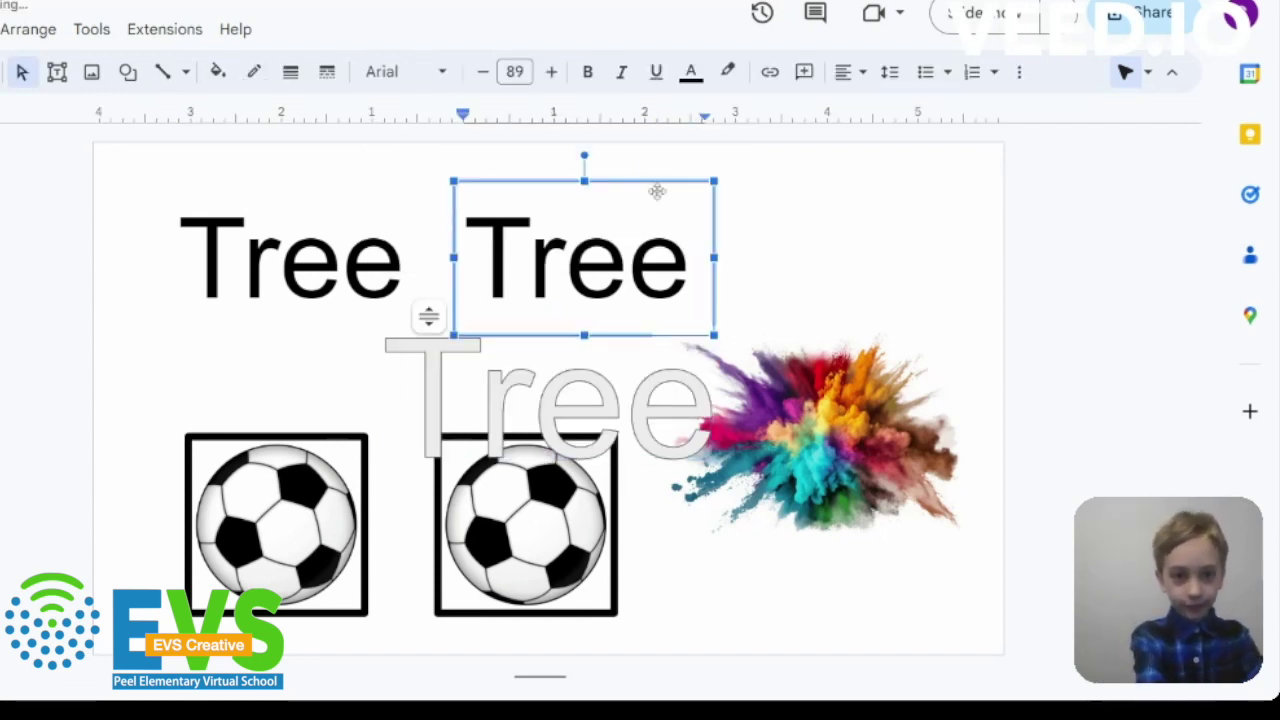
key(Delete)
mouse_move(664, 362)
mouse_down()
mouse_move(676, 267)
mouse_move(743, 216)
mouse_up()
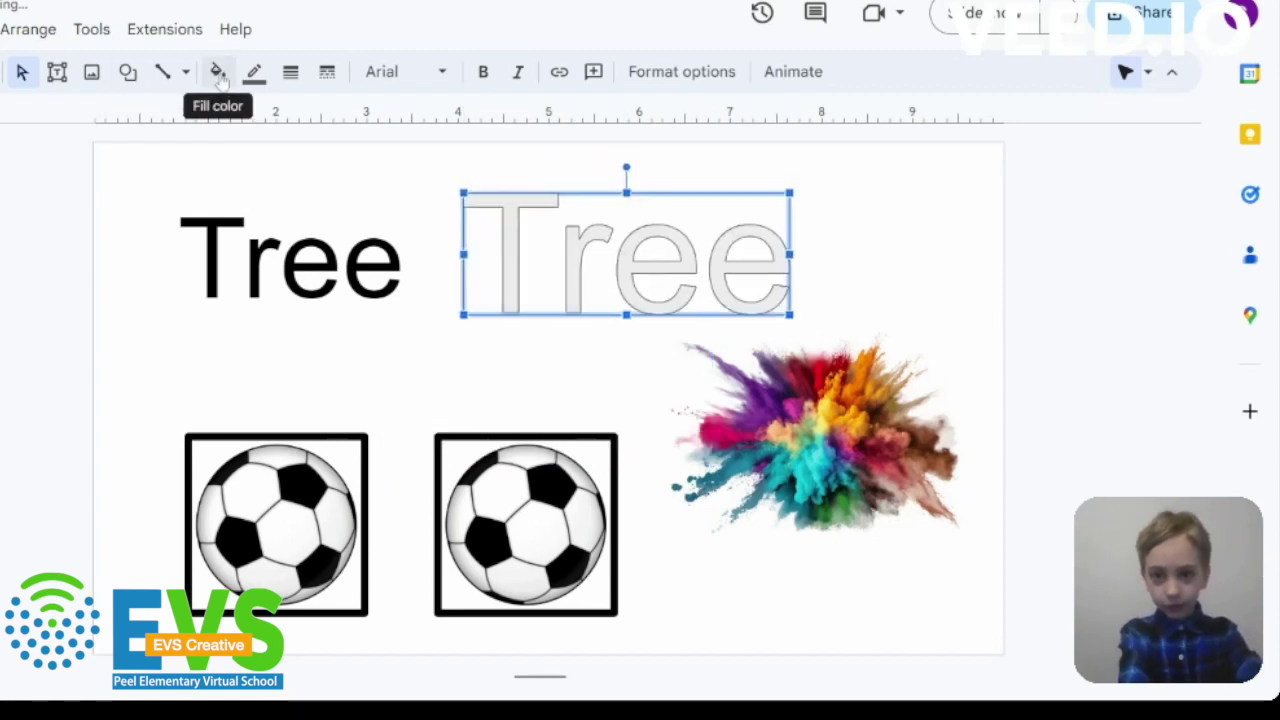
- Fill the Tree word art with a saturated custom lime-green colour
click(219, 74)
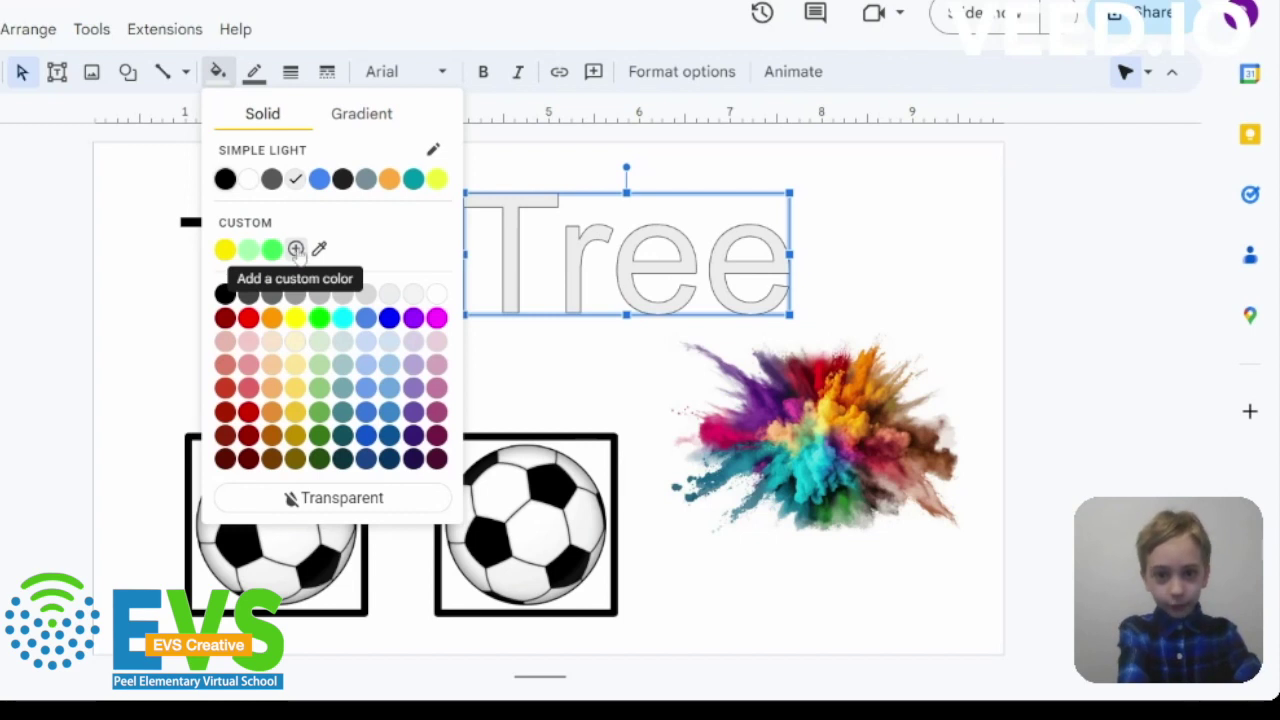
click(296, 249)
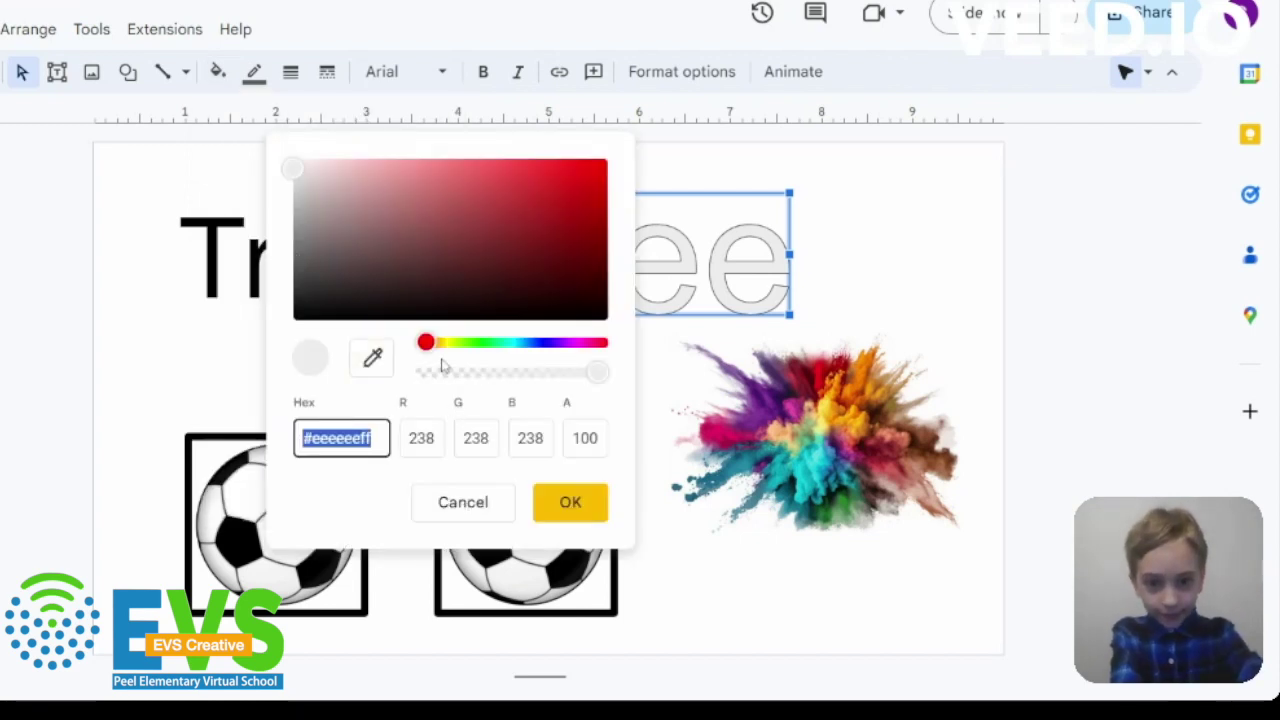
mouse_move(428, 343)
mouse_down()
mouse_move(483, 364)
mouse_move(463, 364)
mouse_up()
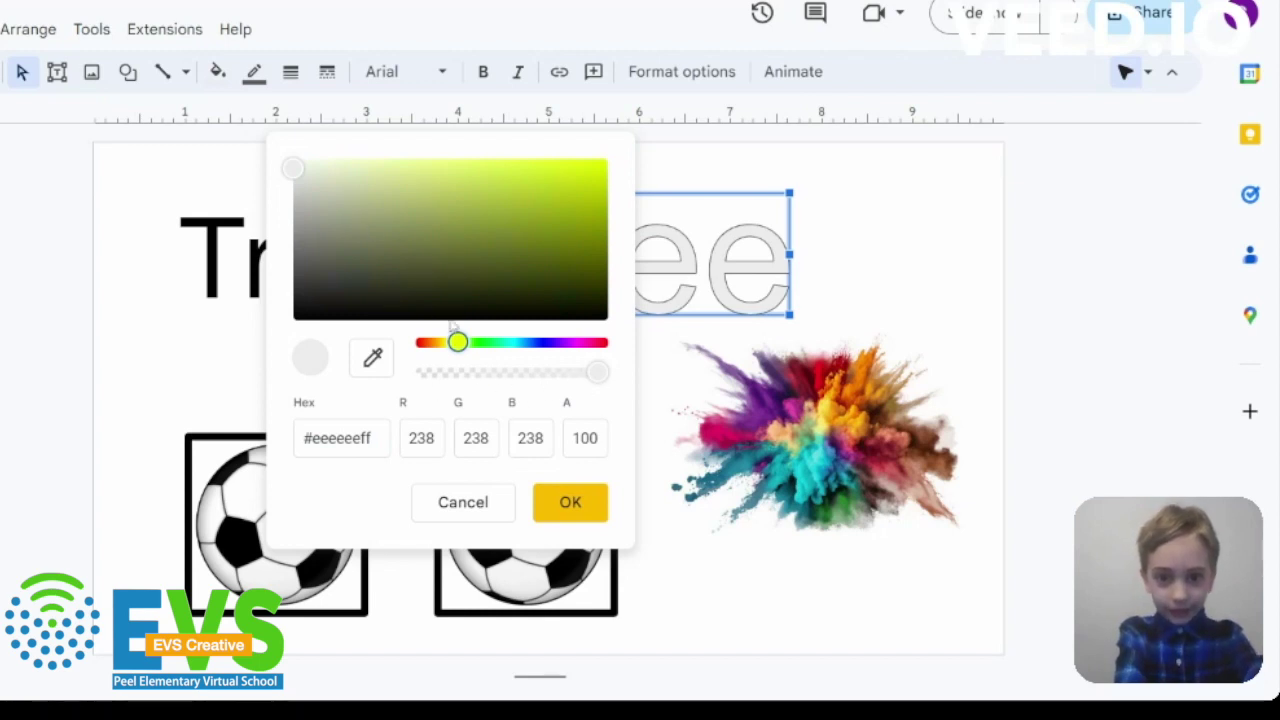
drag(458, 357, 465, 357)
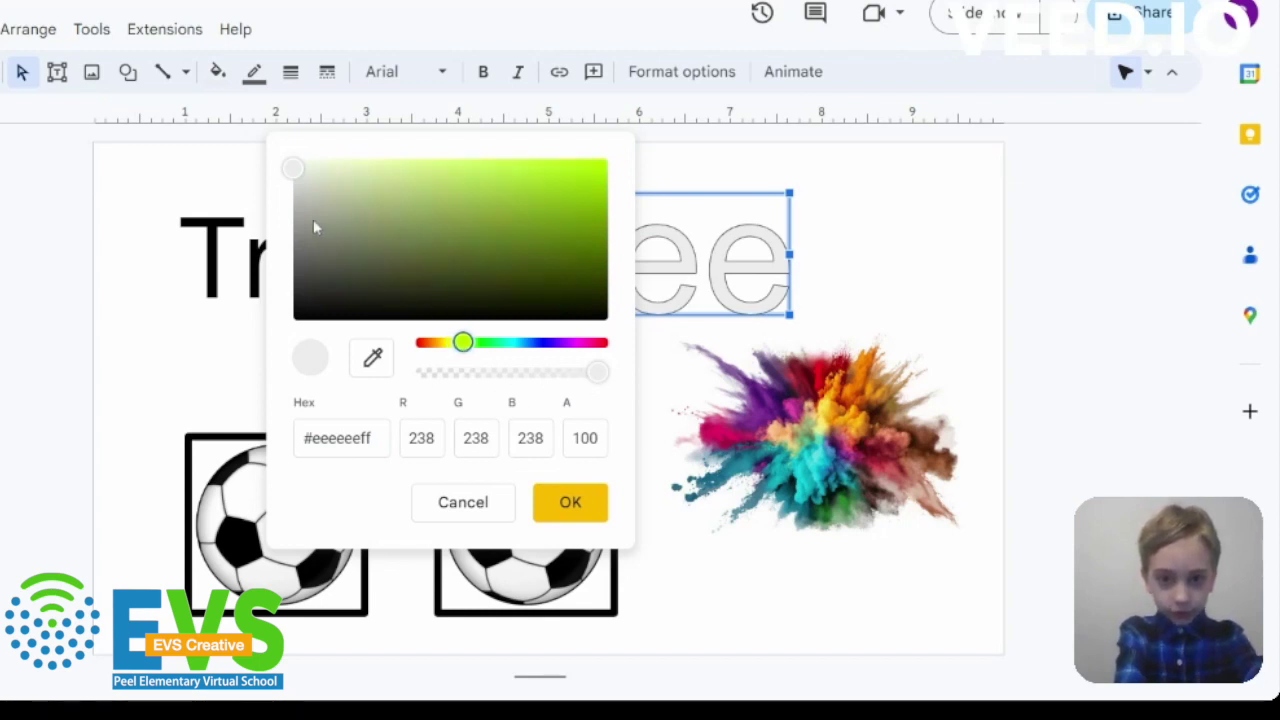
drag(316, 168, 606, 158)
click(565, 505)
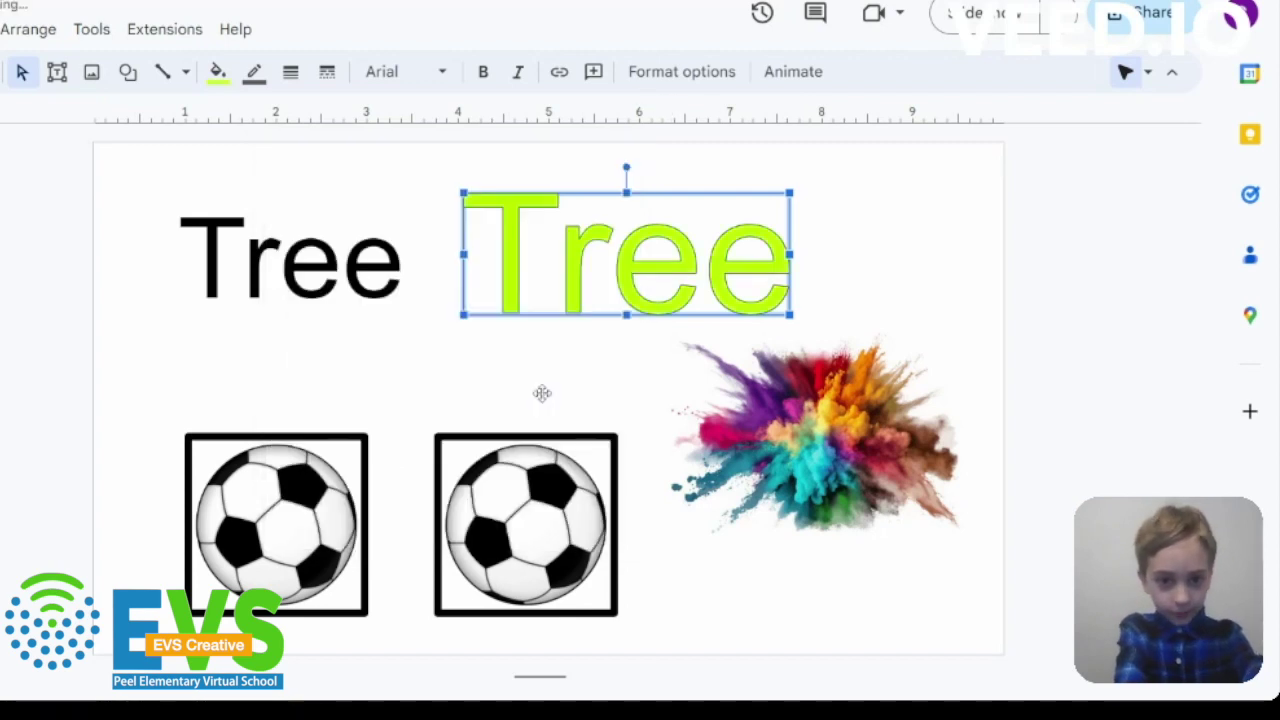
click(290, 71)
click(254, 71)
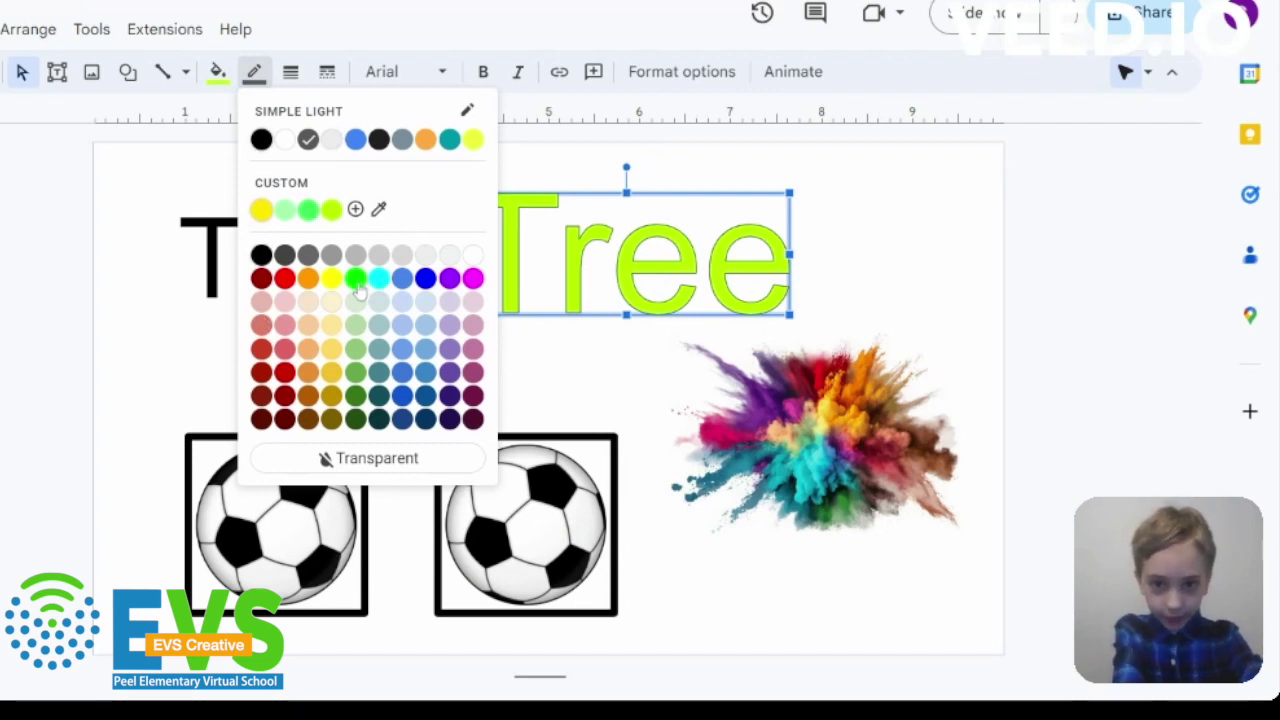
- Give the Tree word art an 8px bright green outline and make it bold italic
click(355, 280)
click(290, 71)
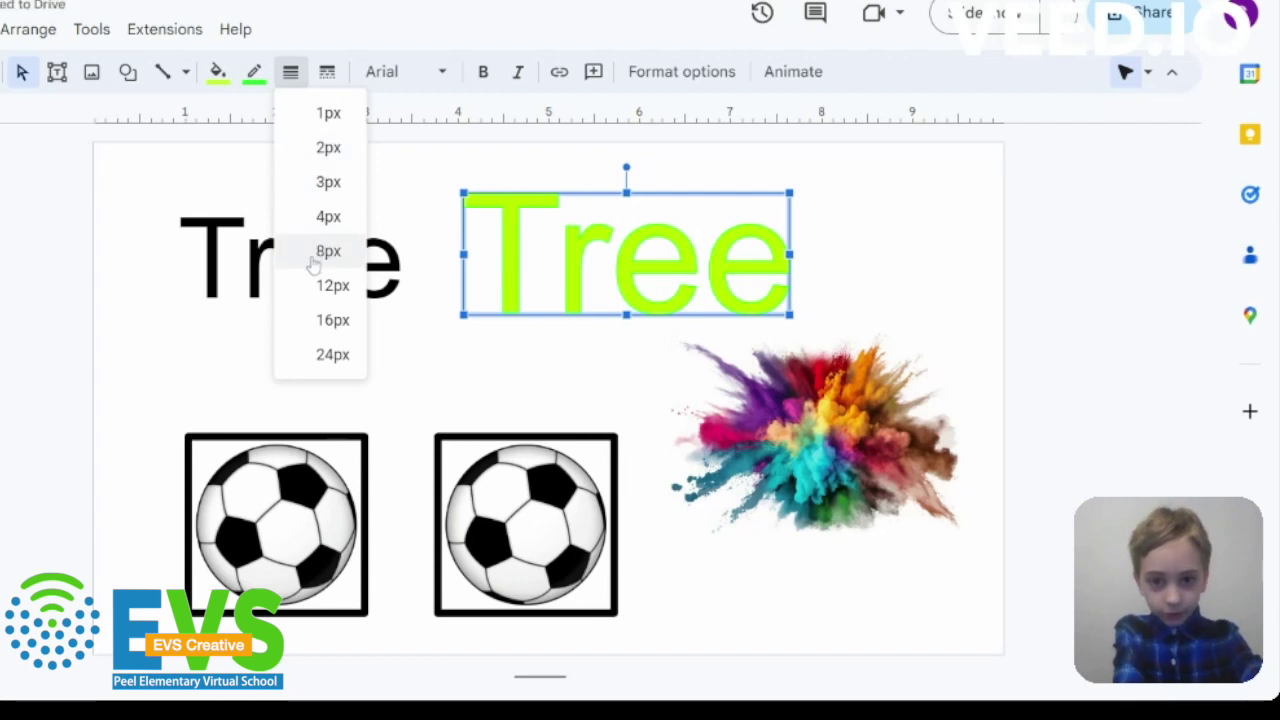
click(328, 251)
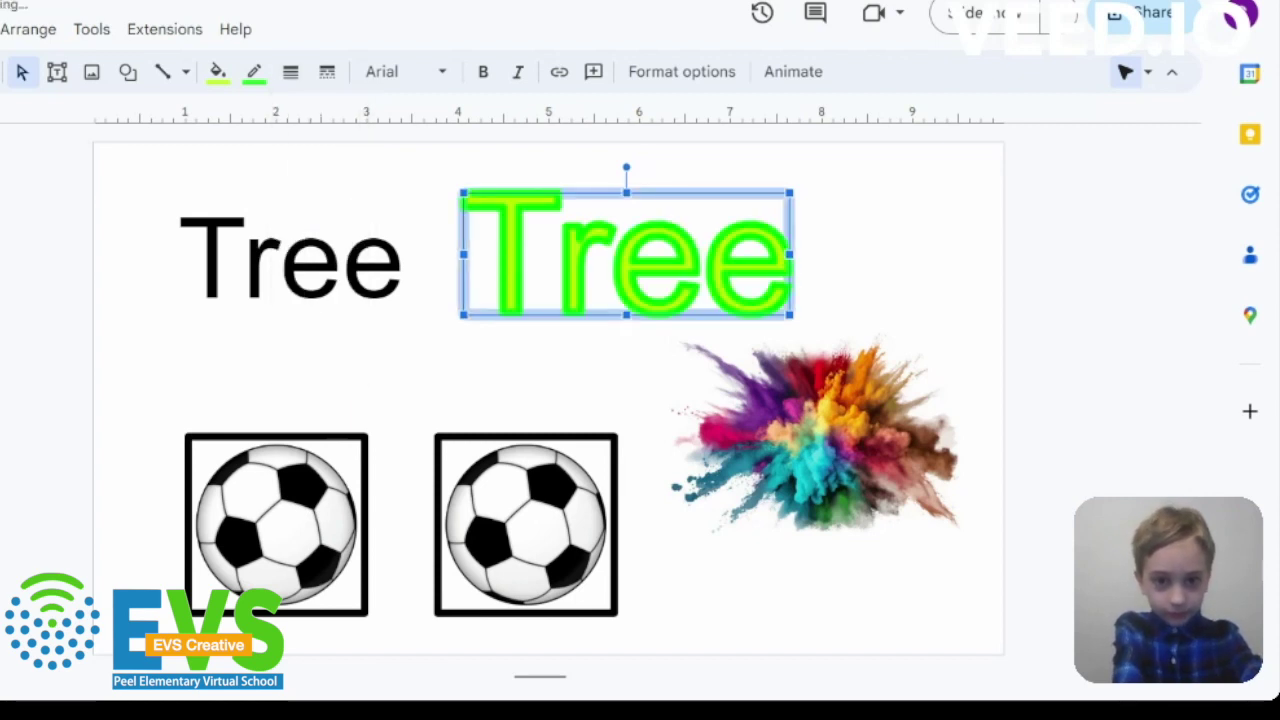
click(483, 72)
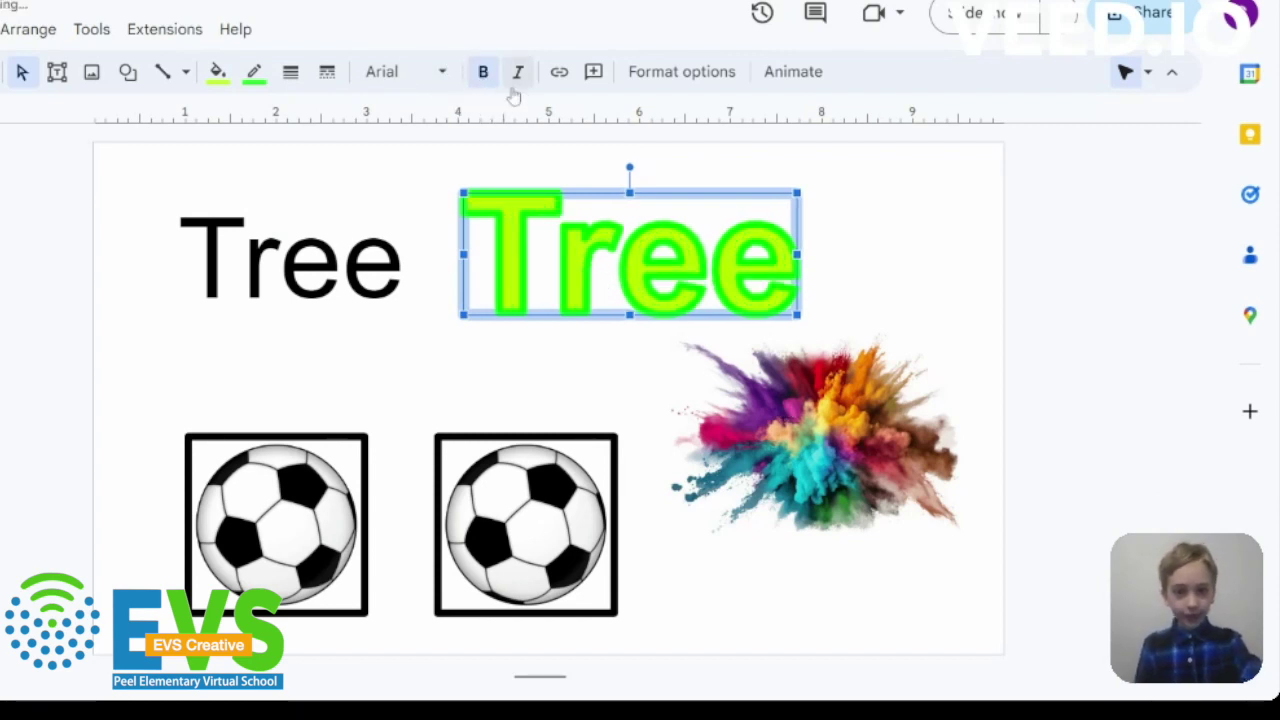
click(520, 74)
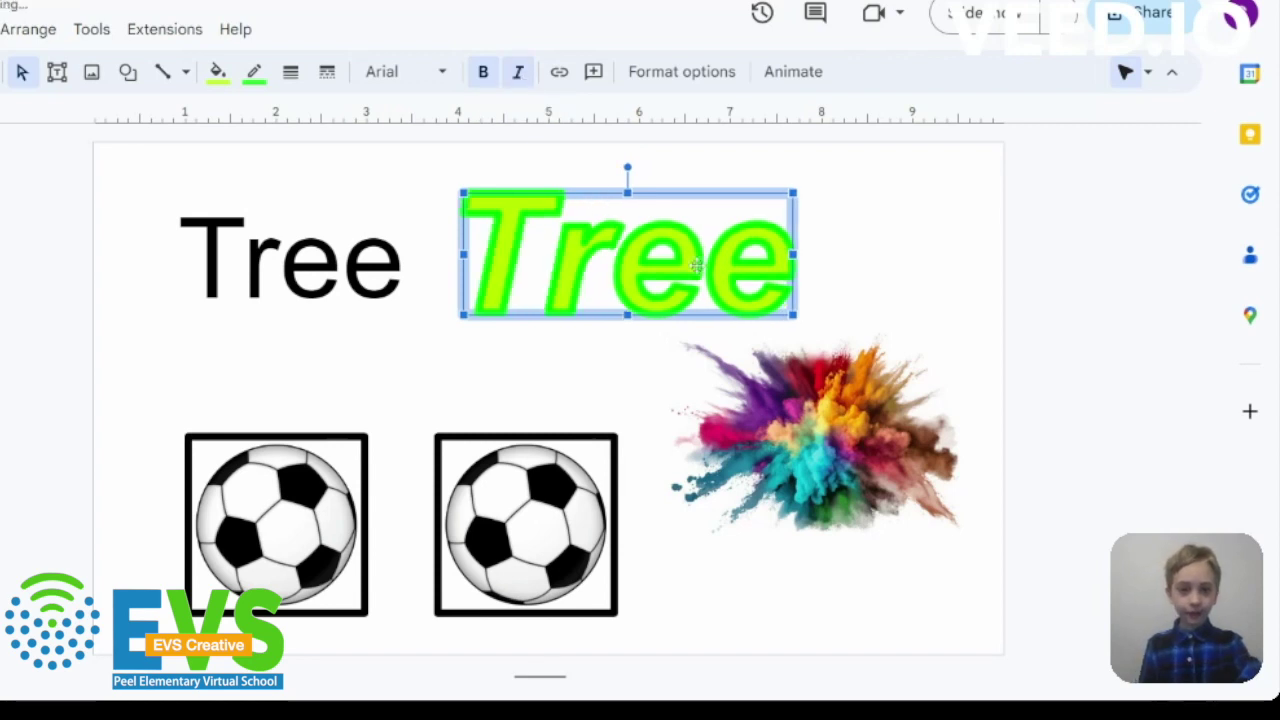
click(883, 291)
click(611, 250)
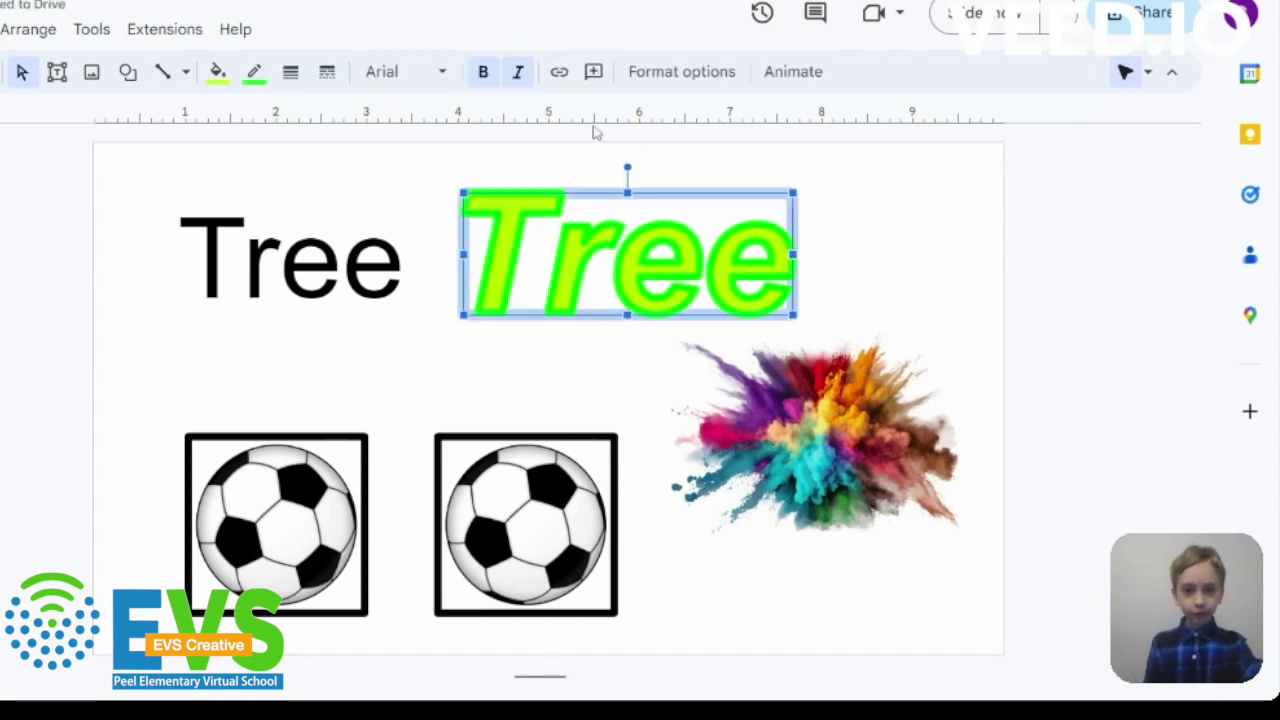
click(684, 72)
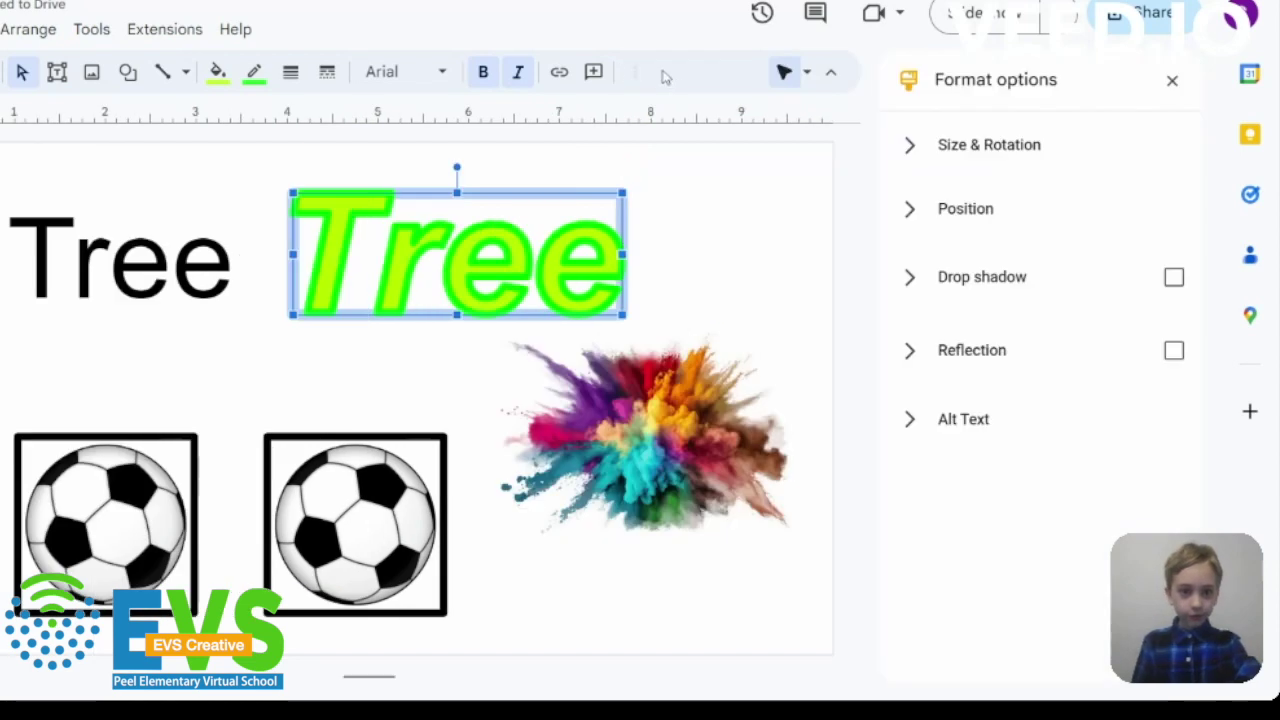
- Turn on a drop shadow for the word art, adjusting its distance, angle and blur
click(1083, 294)
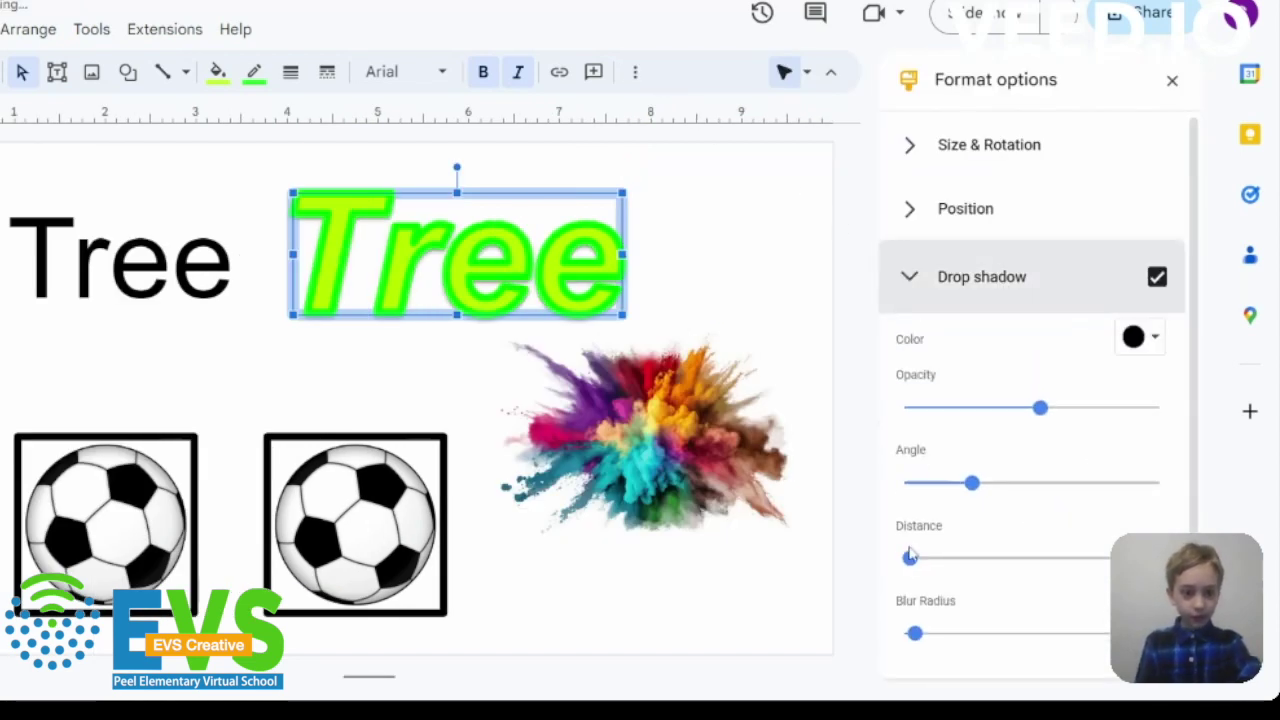
drag(910, 560, 942, 558)
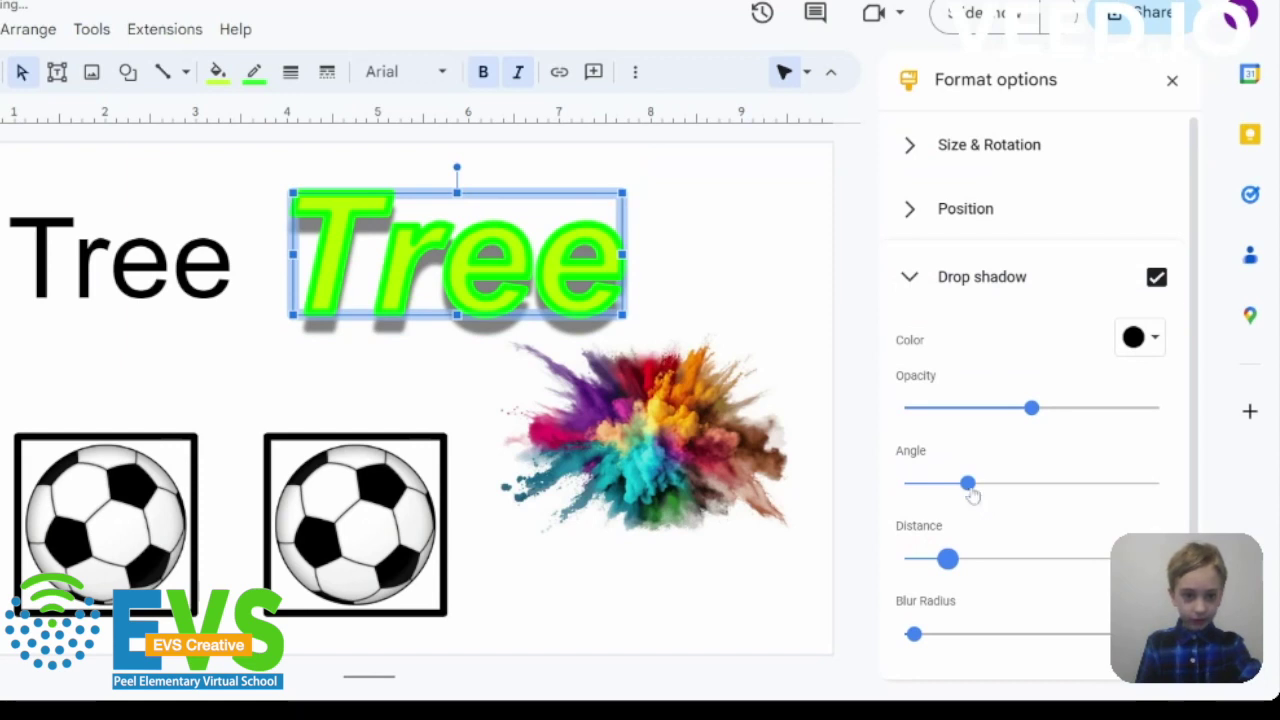
mouse_move(971, 484)
mouse_down()
mouse_move(1017, 484)
mouse_move(994, 484)
mouse_up()
mouse_move(1032, 408)
mouse_down()
mouse_move(1067, 408)
mouse_move(1023, 408)
mouse_up()
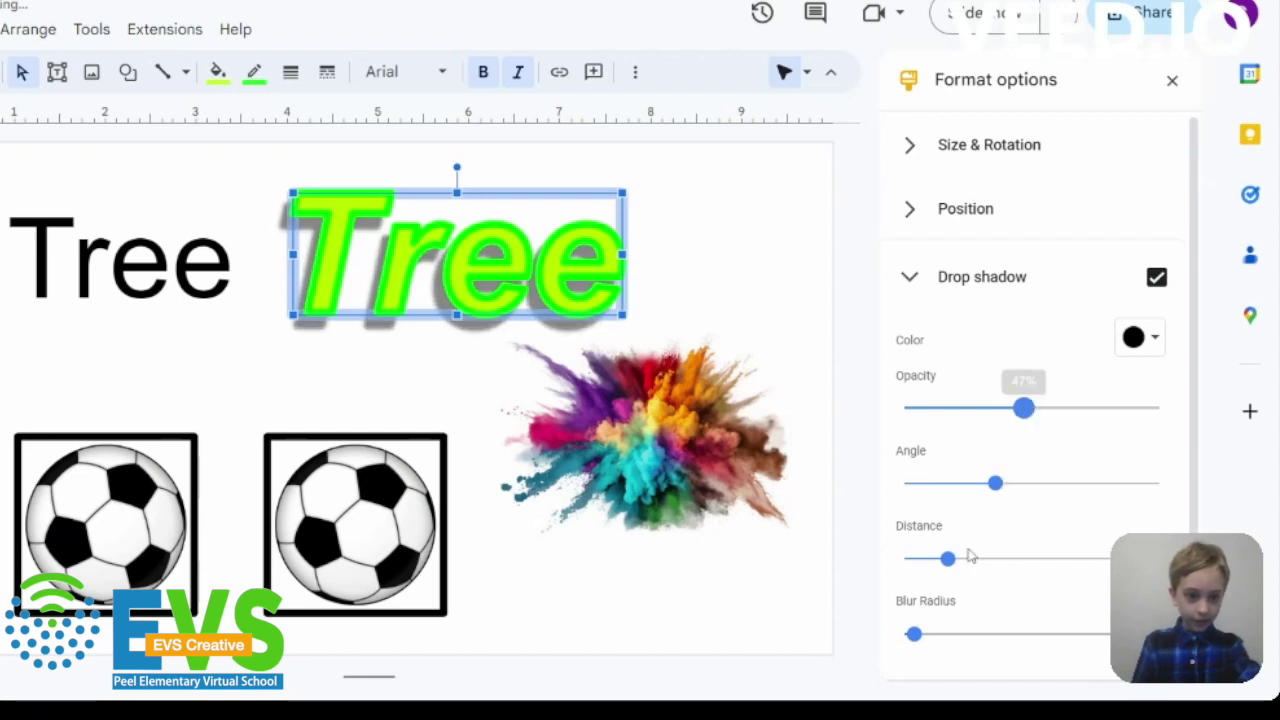
drag(913, 634, 965, 640)
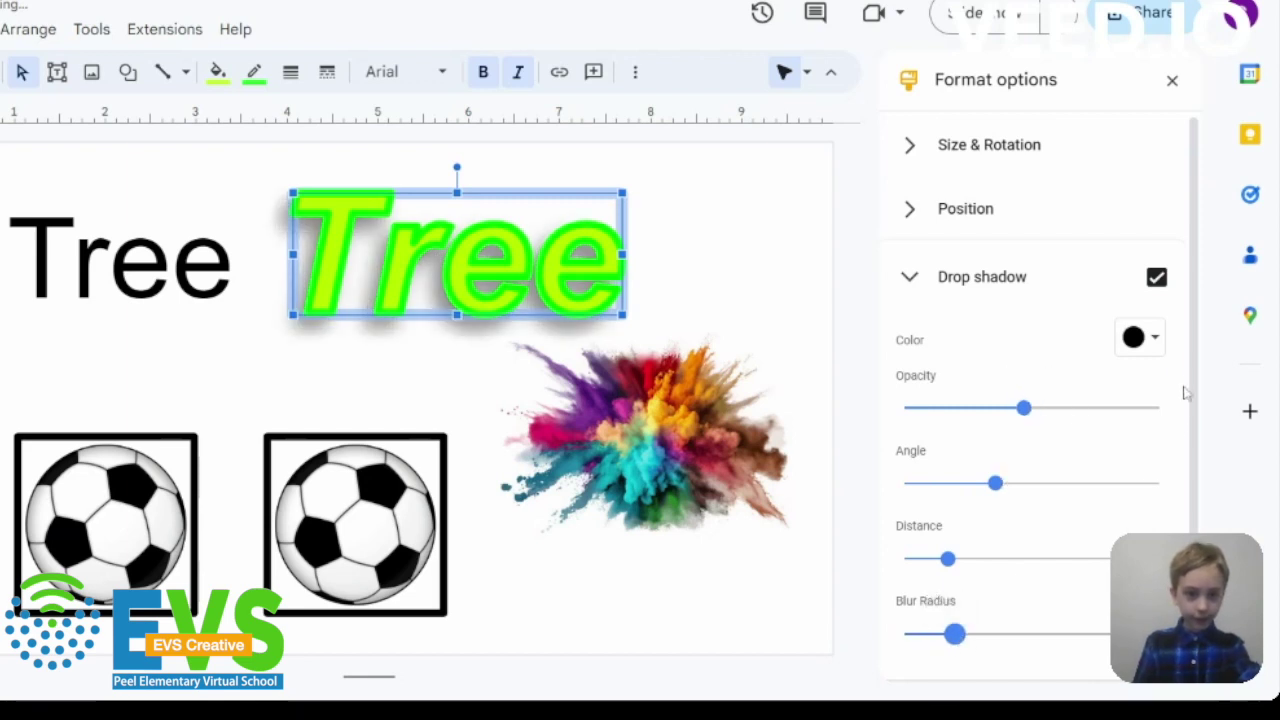
- Set the drop shadow colour to a custom deep green
click(1155, 342)
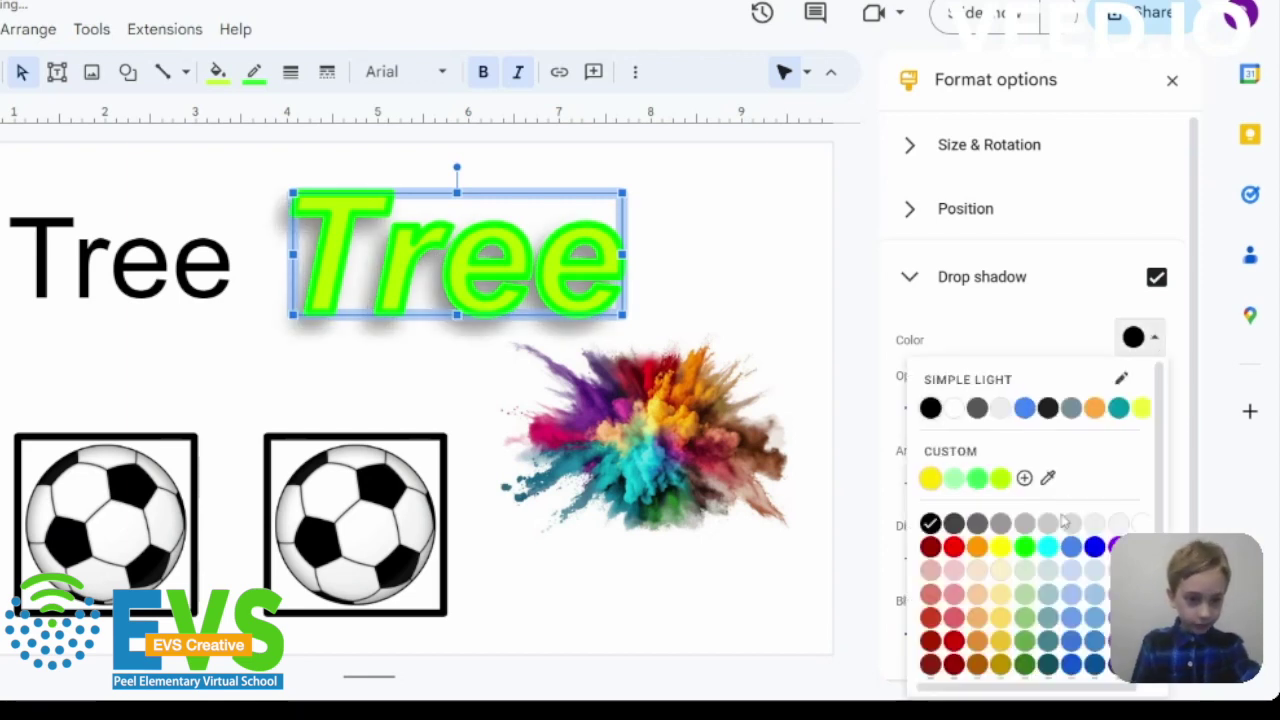
click(1024, 478)
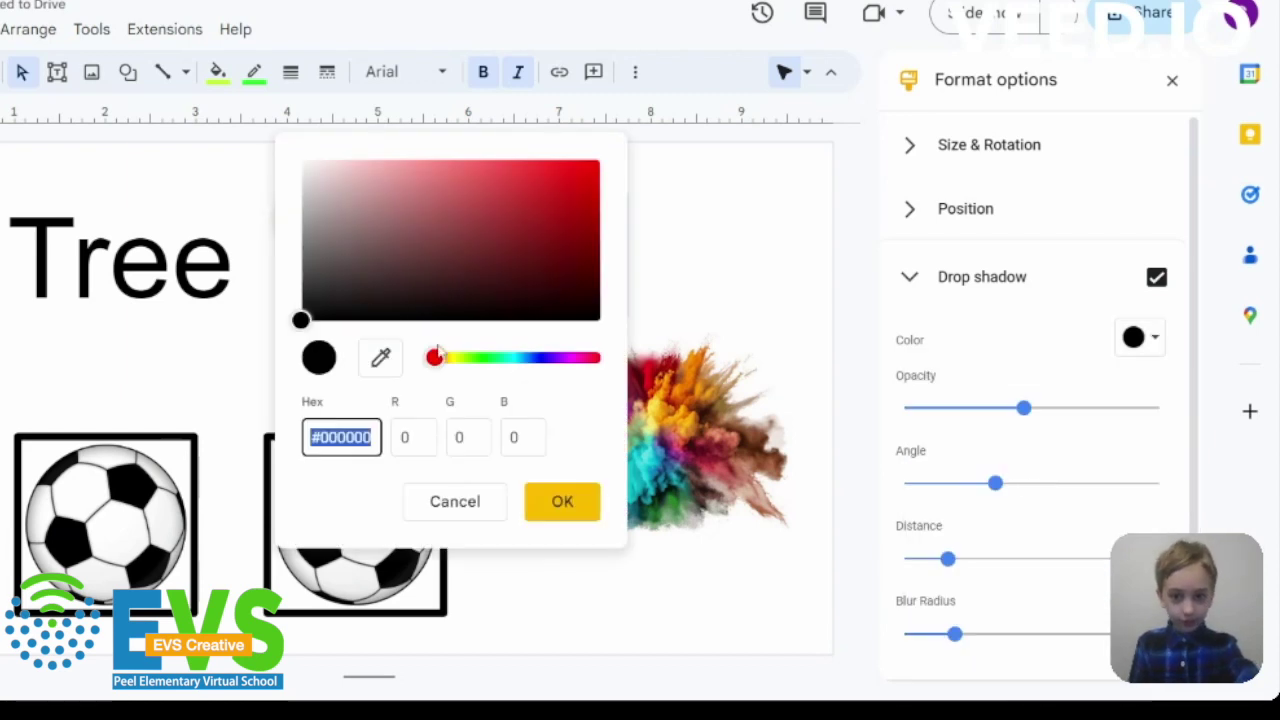
drag(434, 357, 486, 380)
mouse_move(300, 320)
mouse_down()
mouse_move(597, 260)
mouse_move(598, 249)
mouse_up()
click(593, 490)
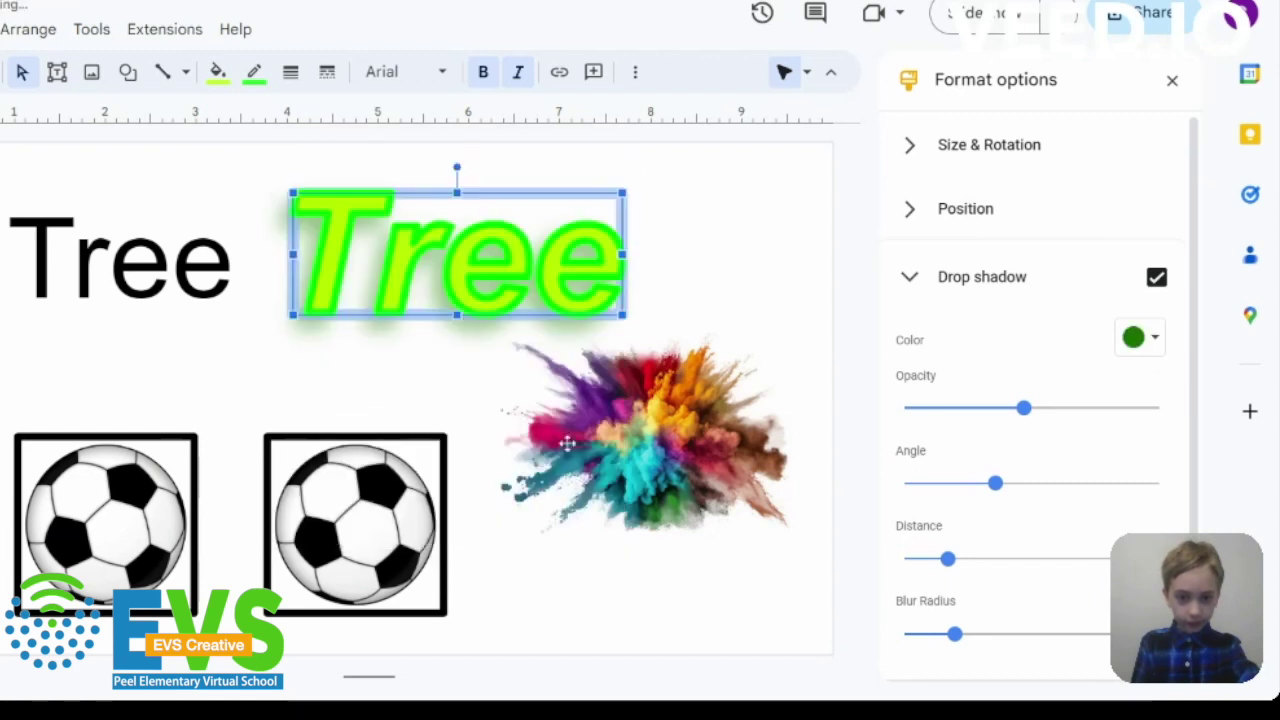
click(337, 157)
click(613, 283)
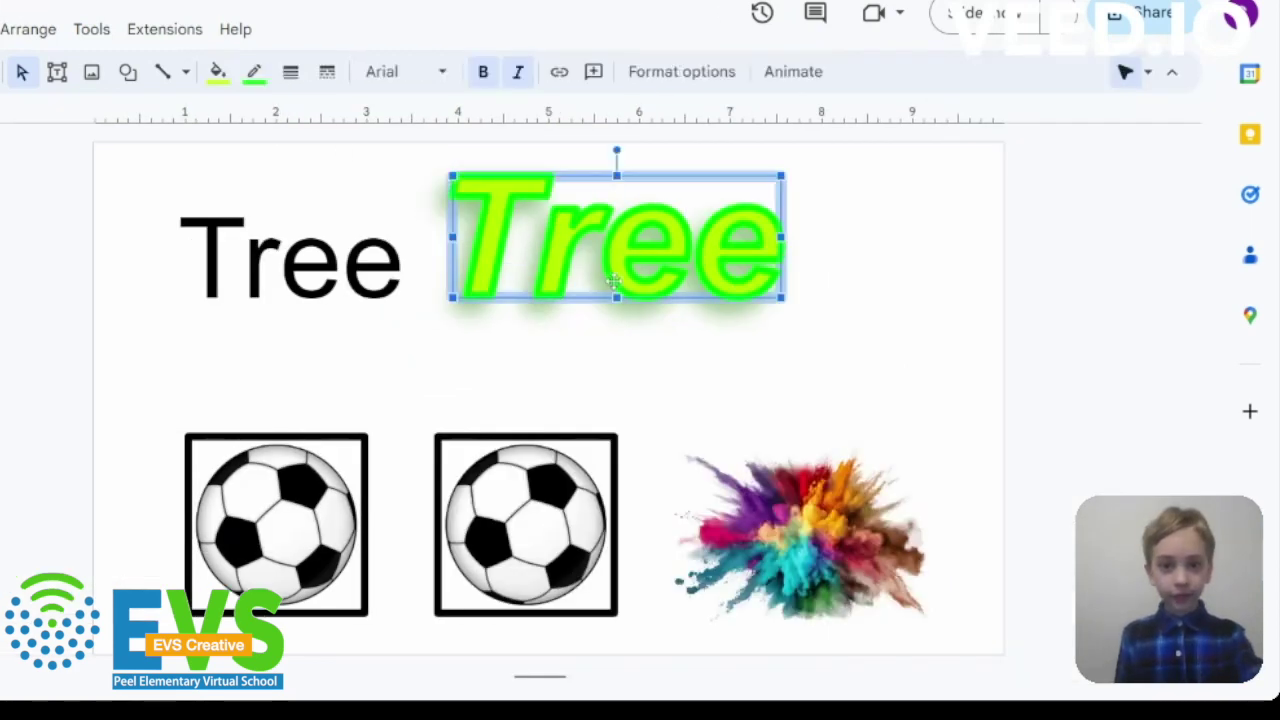
click(667, 80)
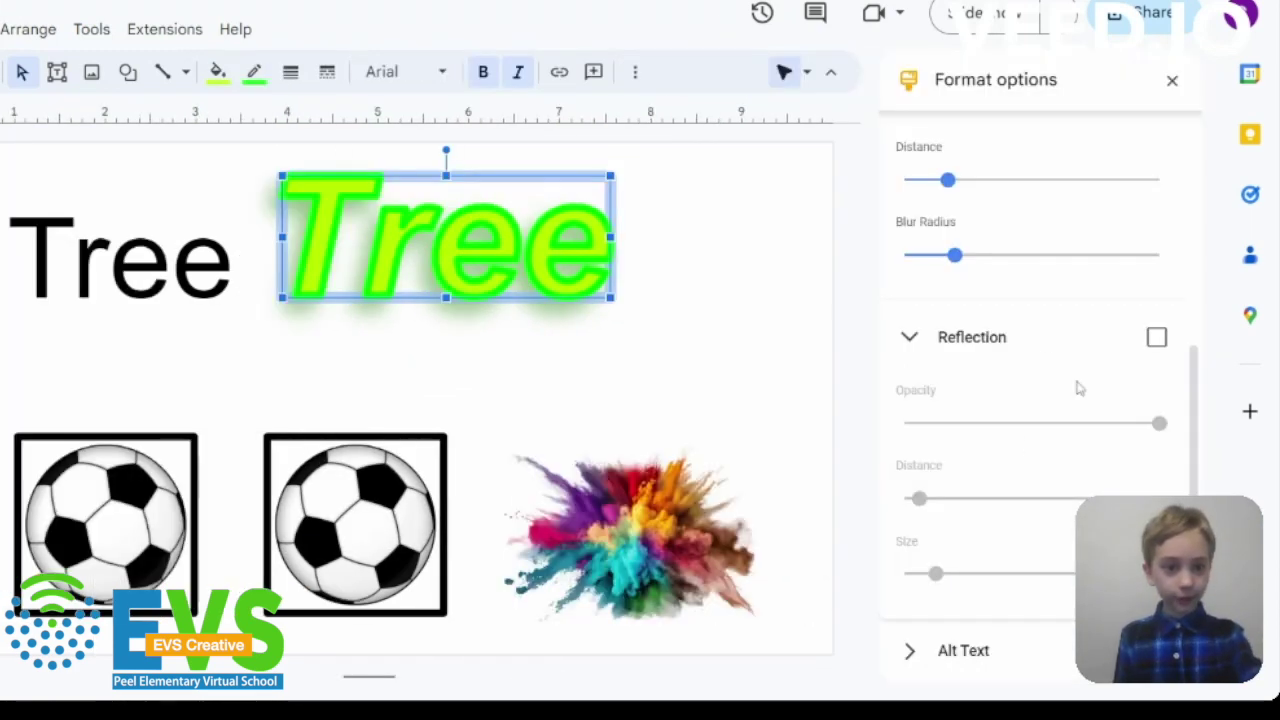
- Enable Reflection on the Tree word art, raising distance slightly and size considerably
scroll(1050, 350, up, 1)
scroll(1030, 355, down, 1)
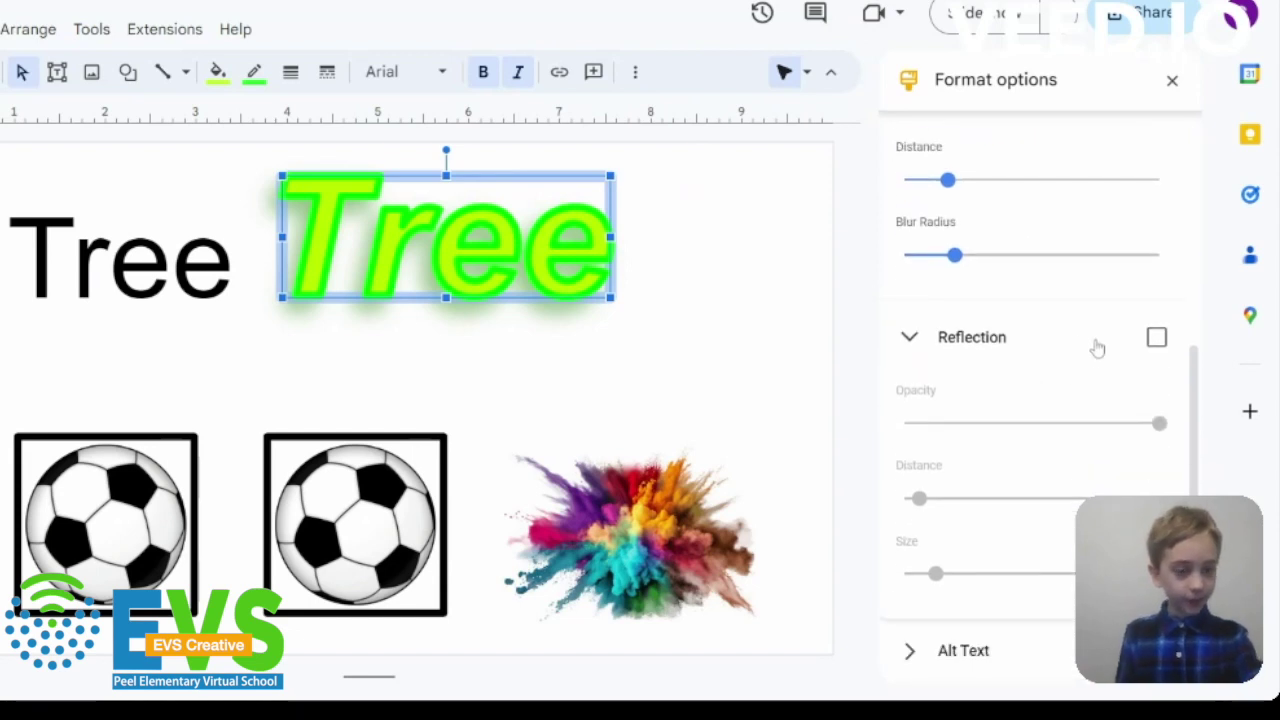
scroll(1056, 342, up, 2)
scroll(1045, 420, up, 1)
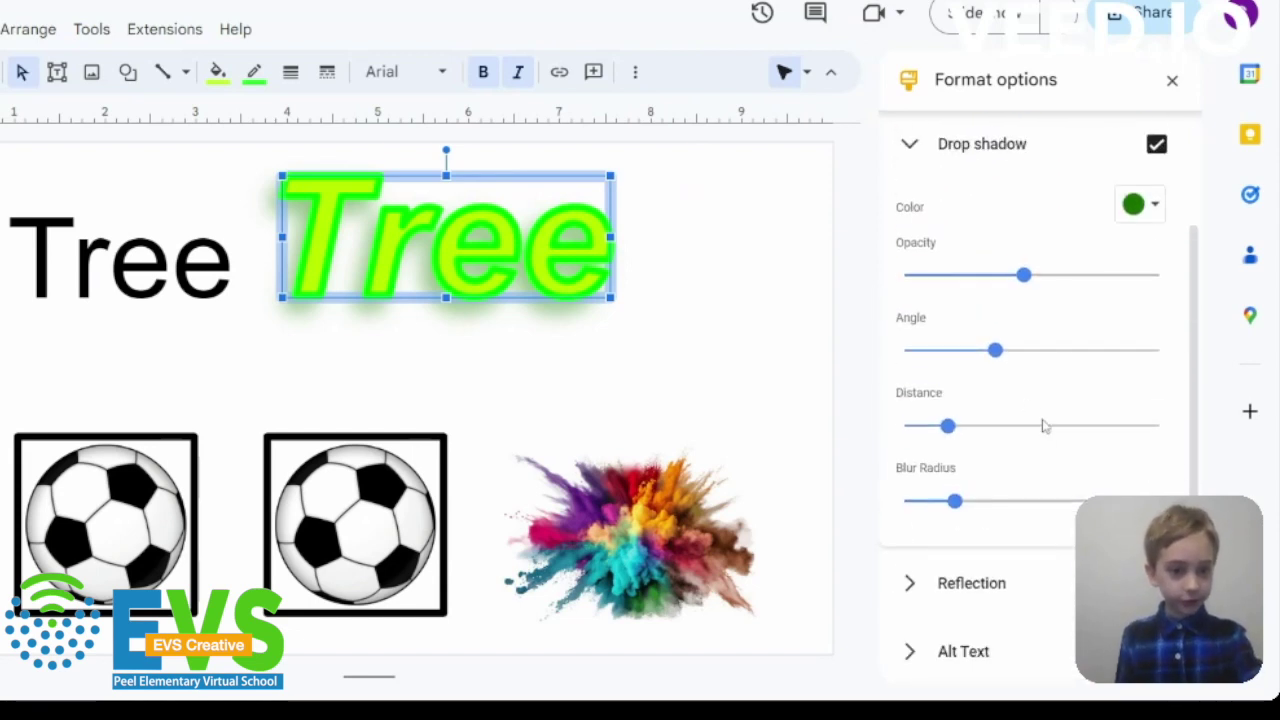
click(1040, 581)
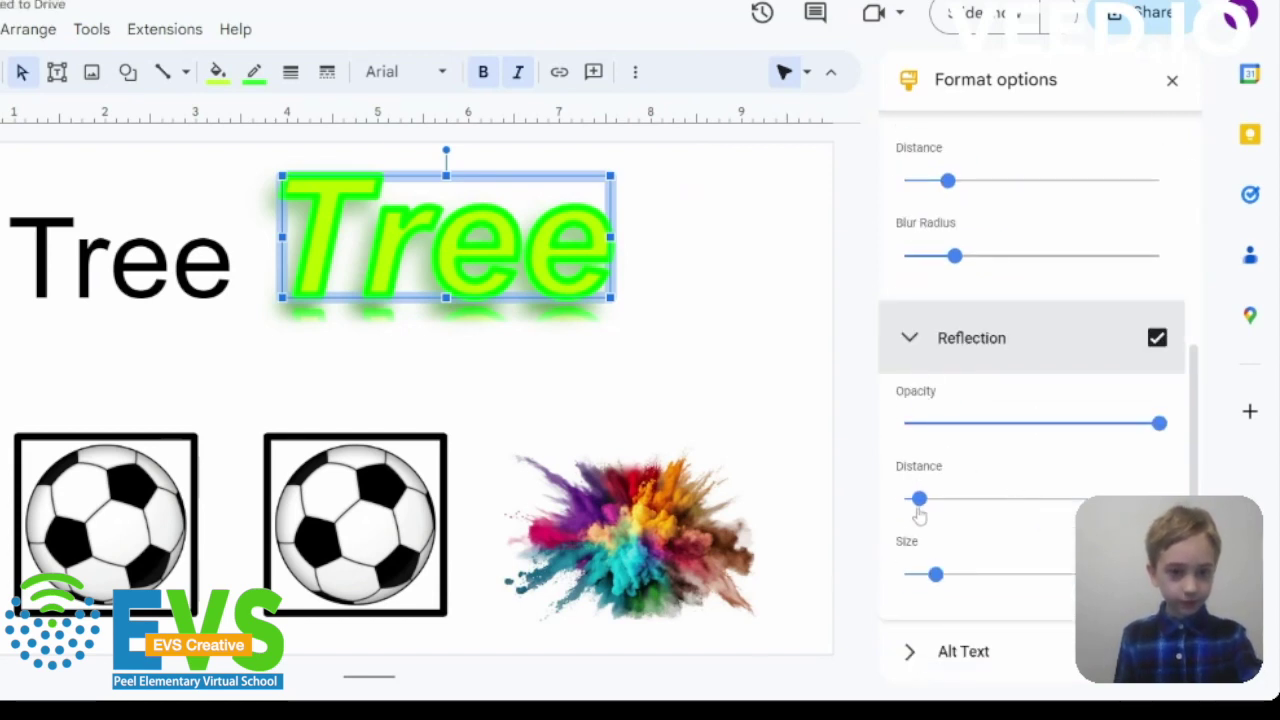
drag(919, 500, 934, 500)
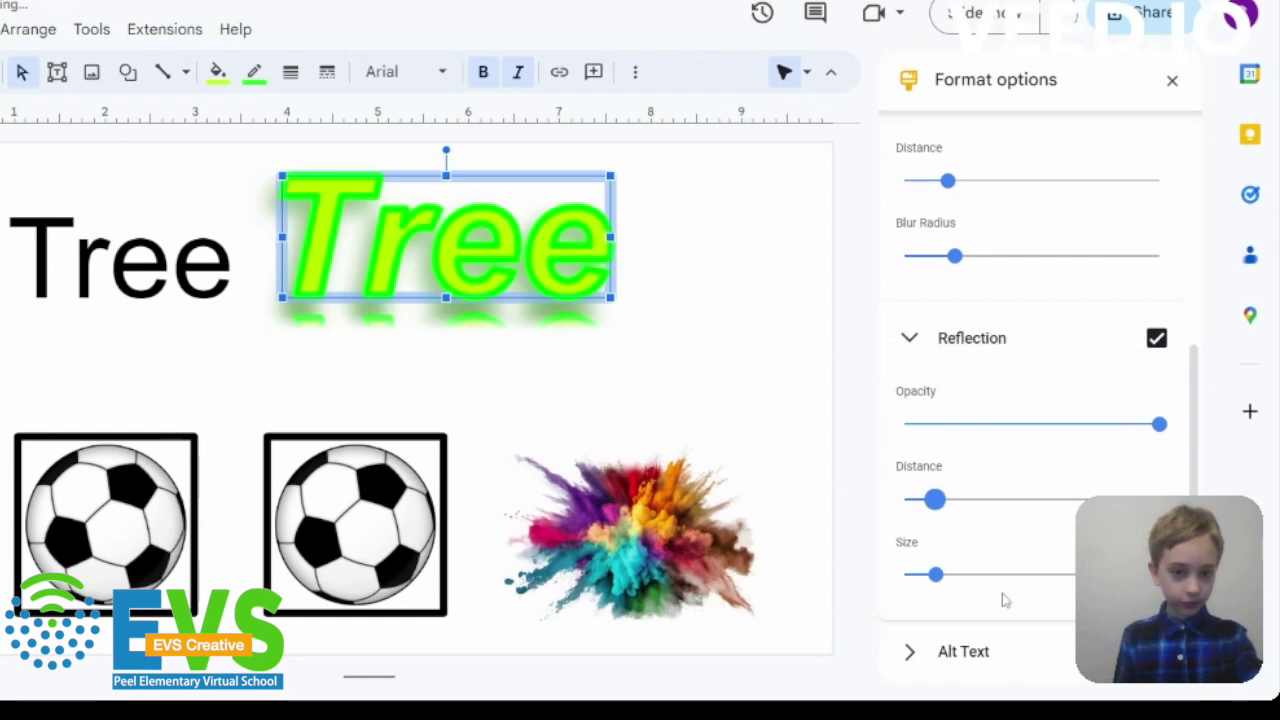
drag(937, 576, 1044, 578)
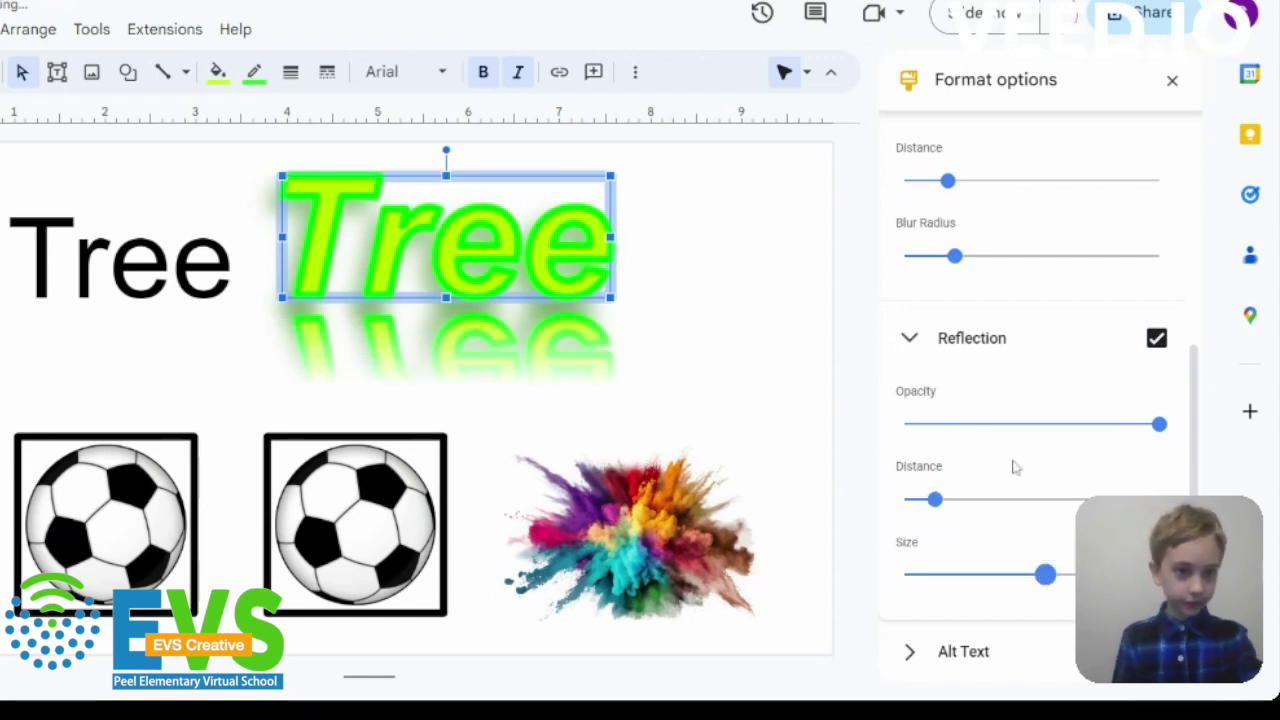
- Draw a rounded rectangle around the Tree word art and send it to the back
click(1172, 80)
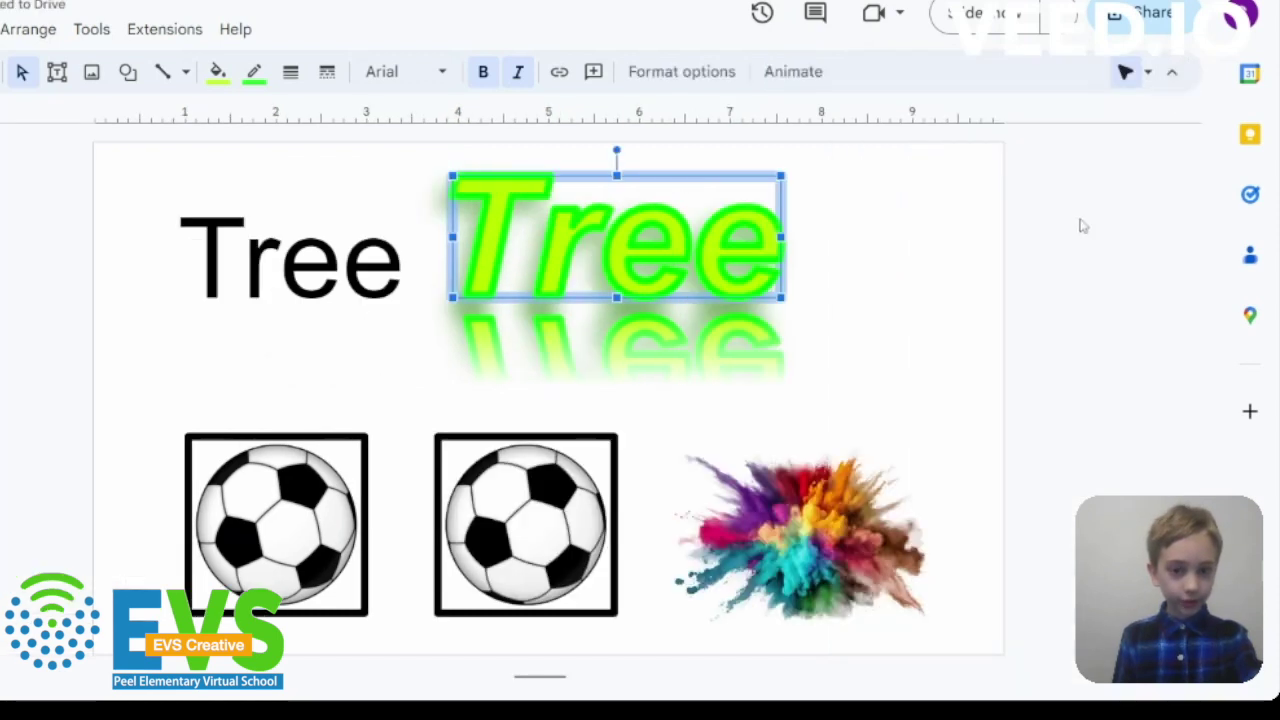
click(1040, 258)
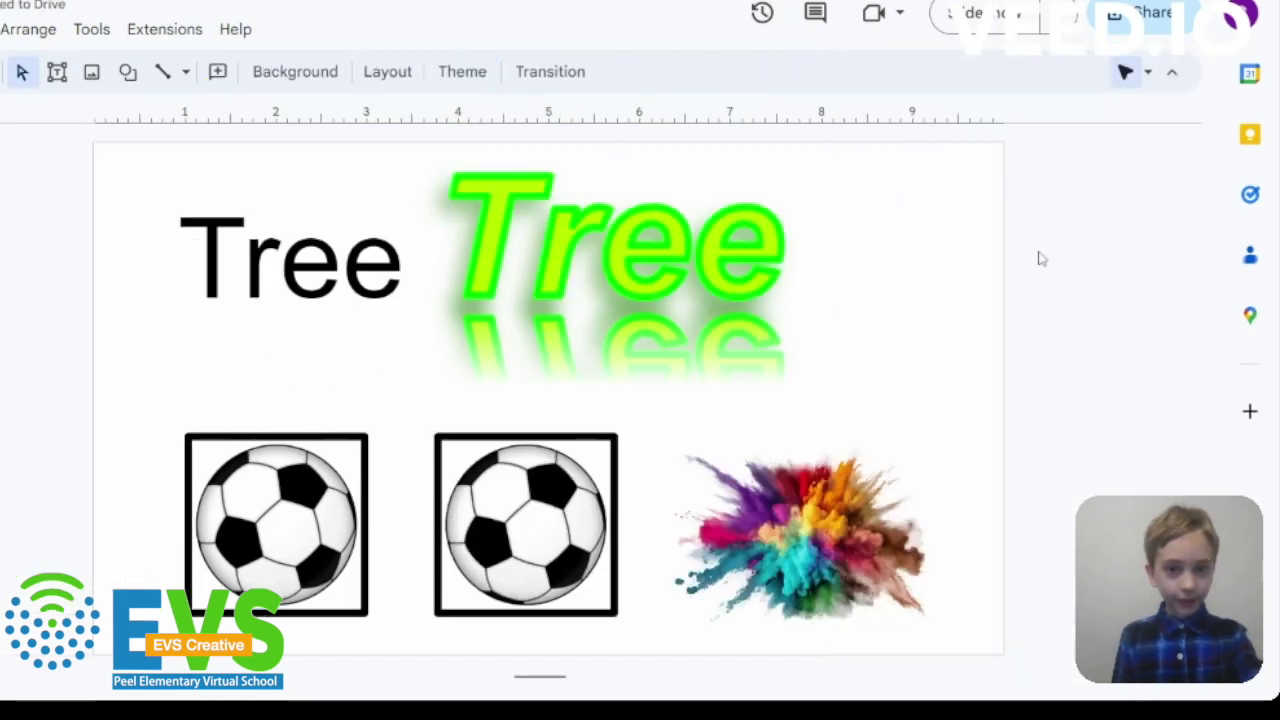
click(128, 72)
mouse_move(178, 113)
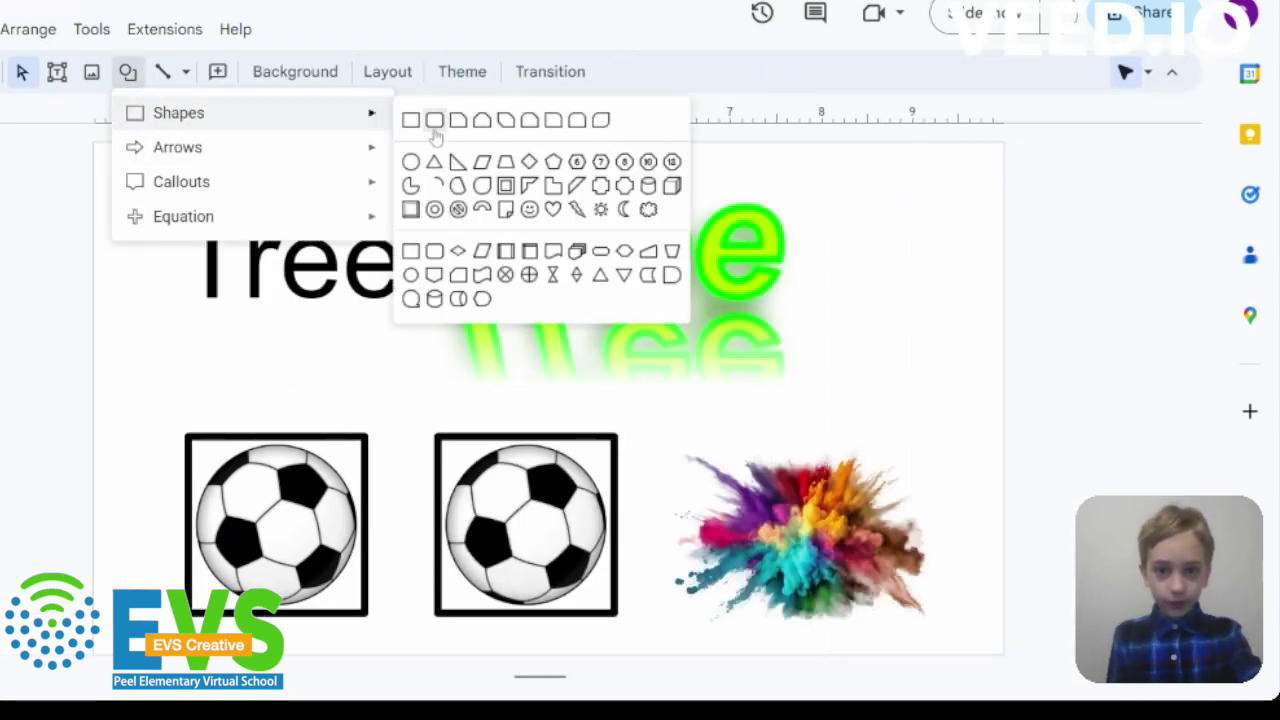
click(432, 126)
drag(421, 163, 821, 398)
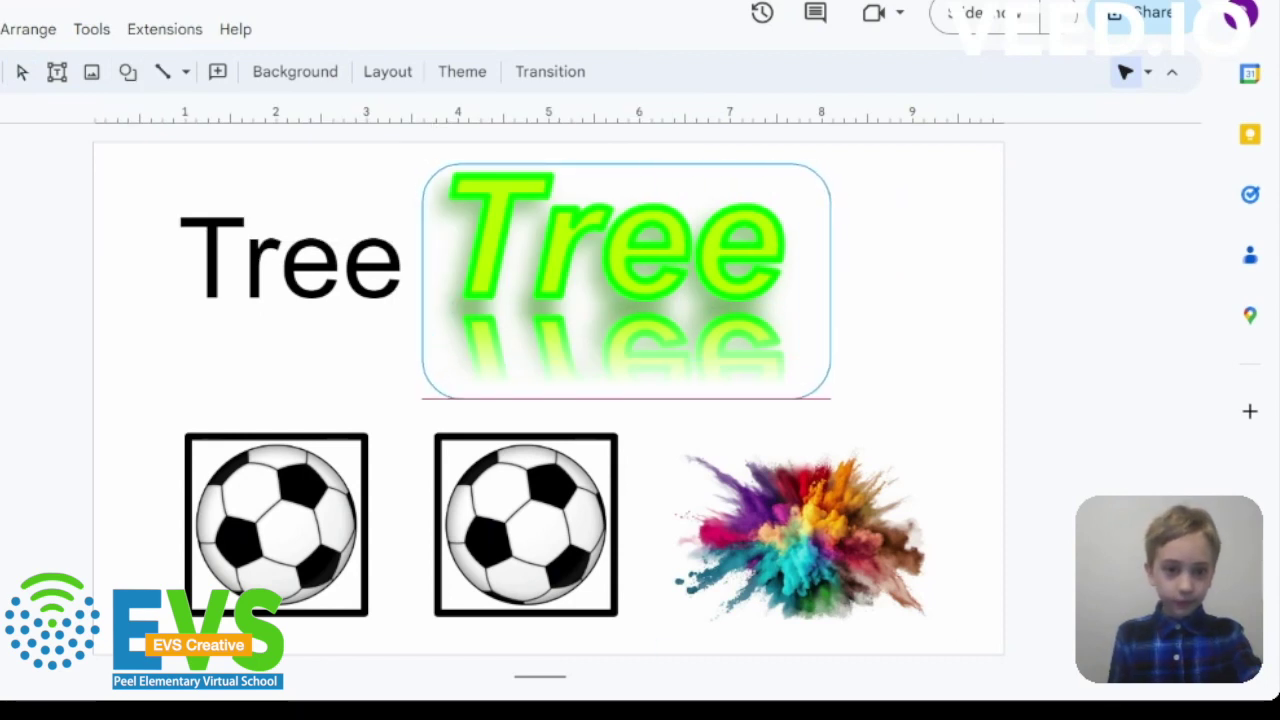
drag(821, 398, 817, 398)
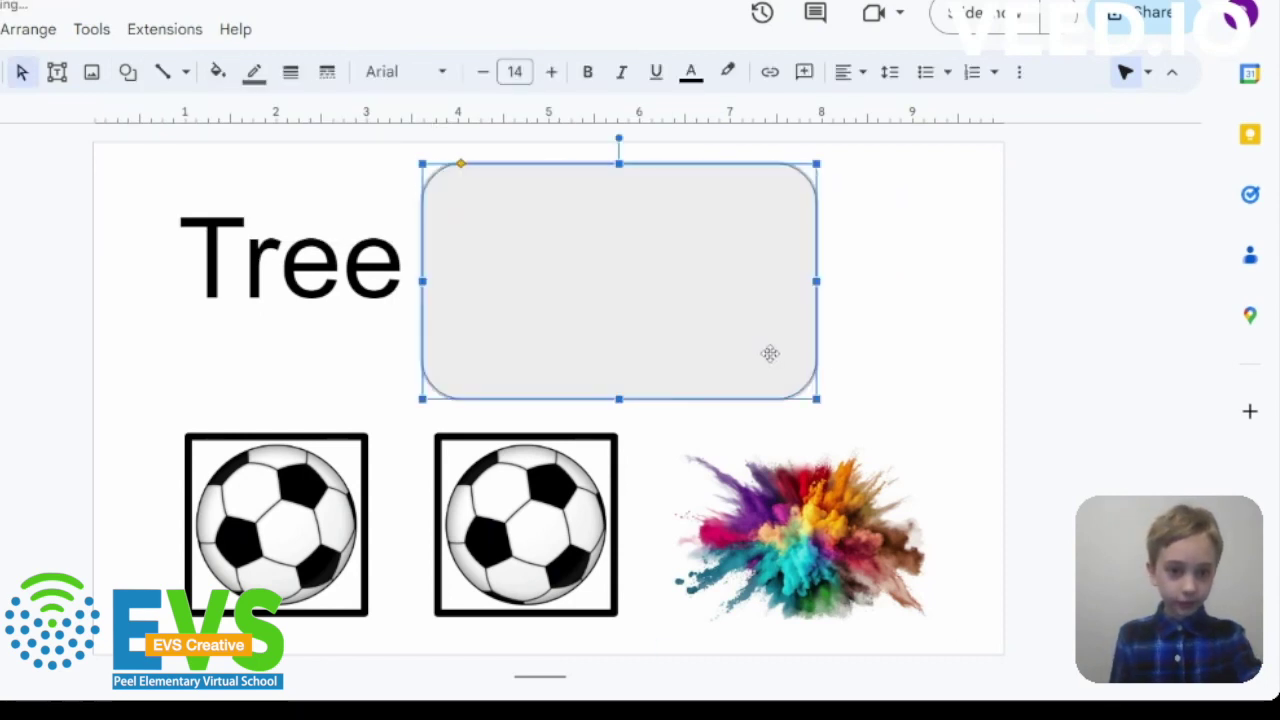
right_click(526, 245)
mouse_move(588, 403)
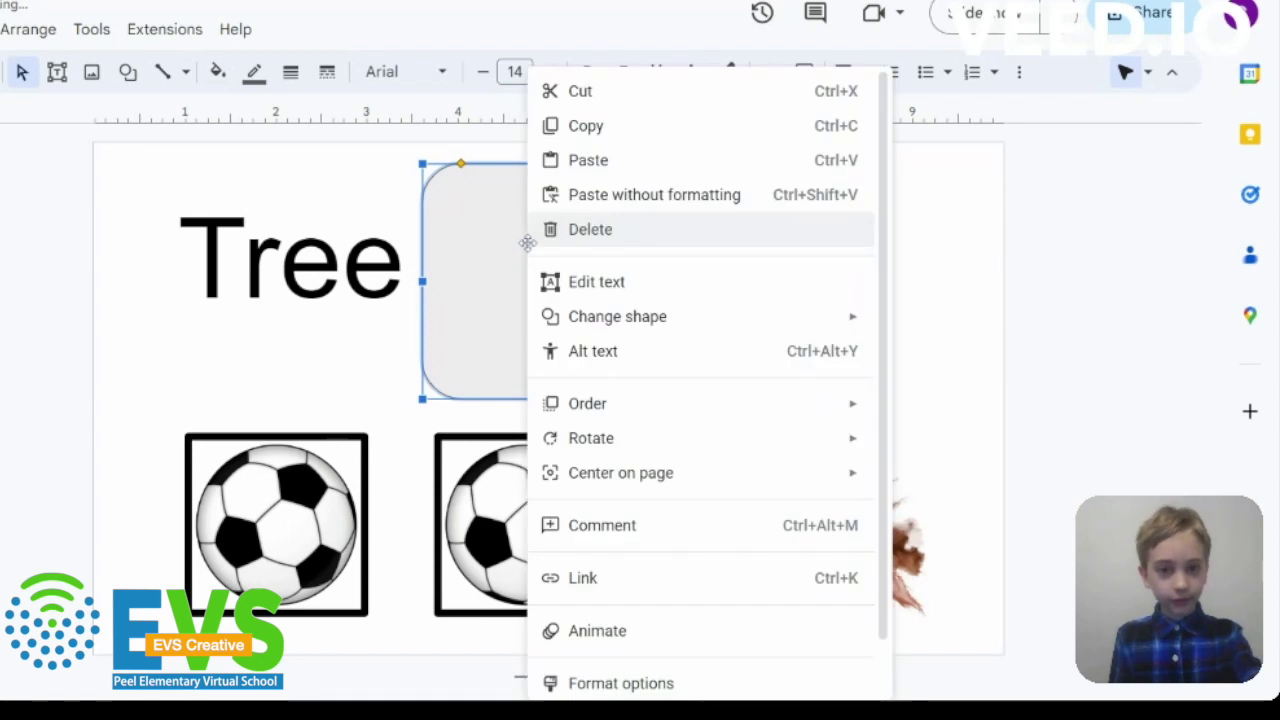
click(937, 512)
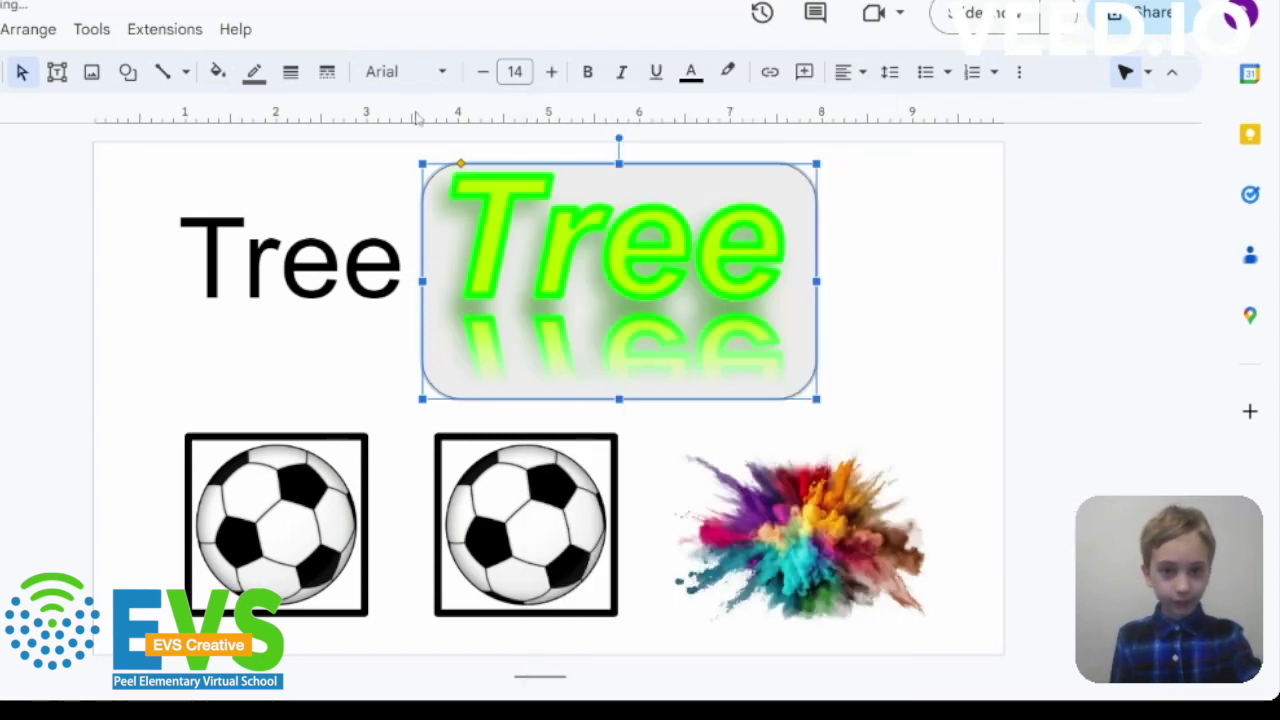
- Give the rectangle a dark grey fill and an 8px bright green border
click(217, 71)
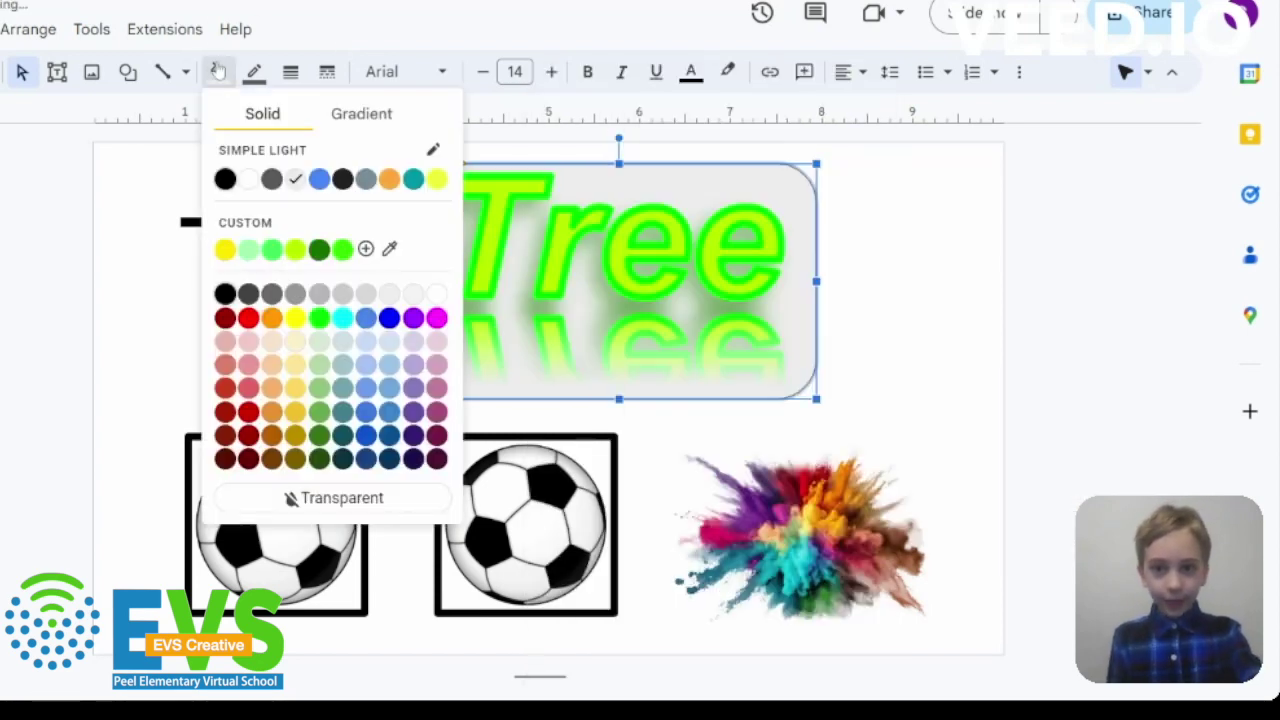
click(272, 294)
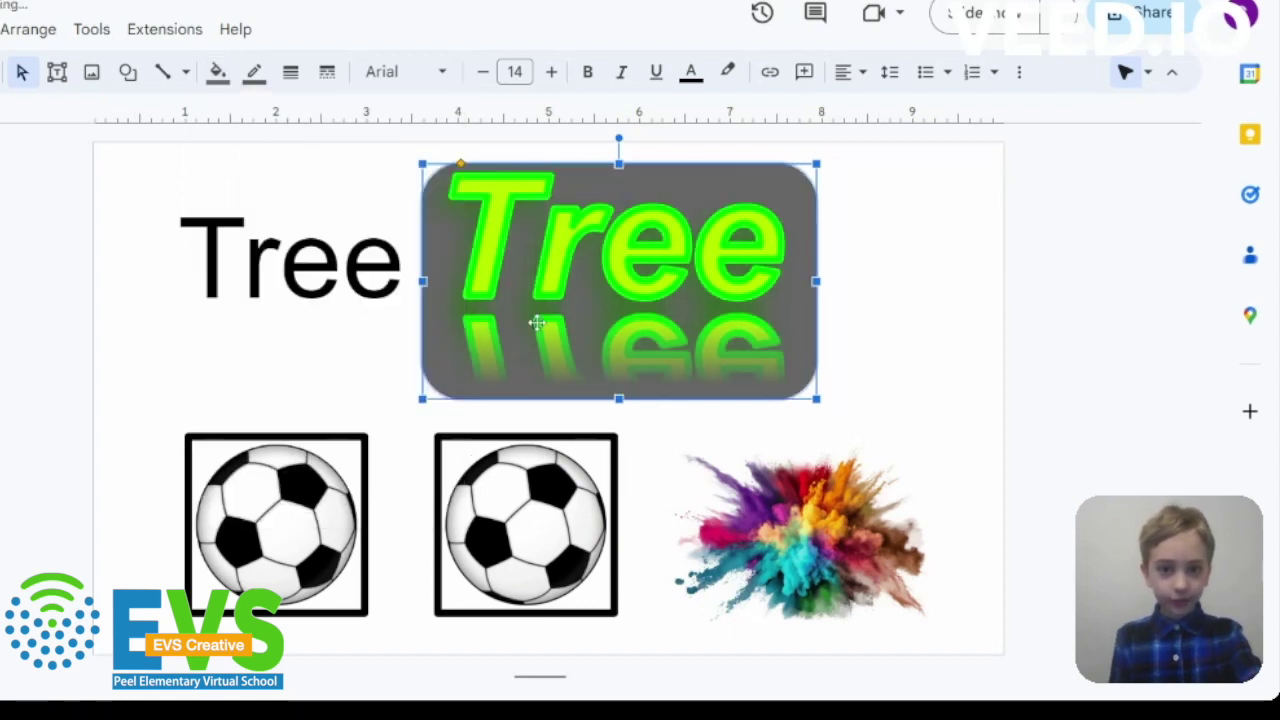
click(290, 72)
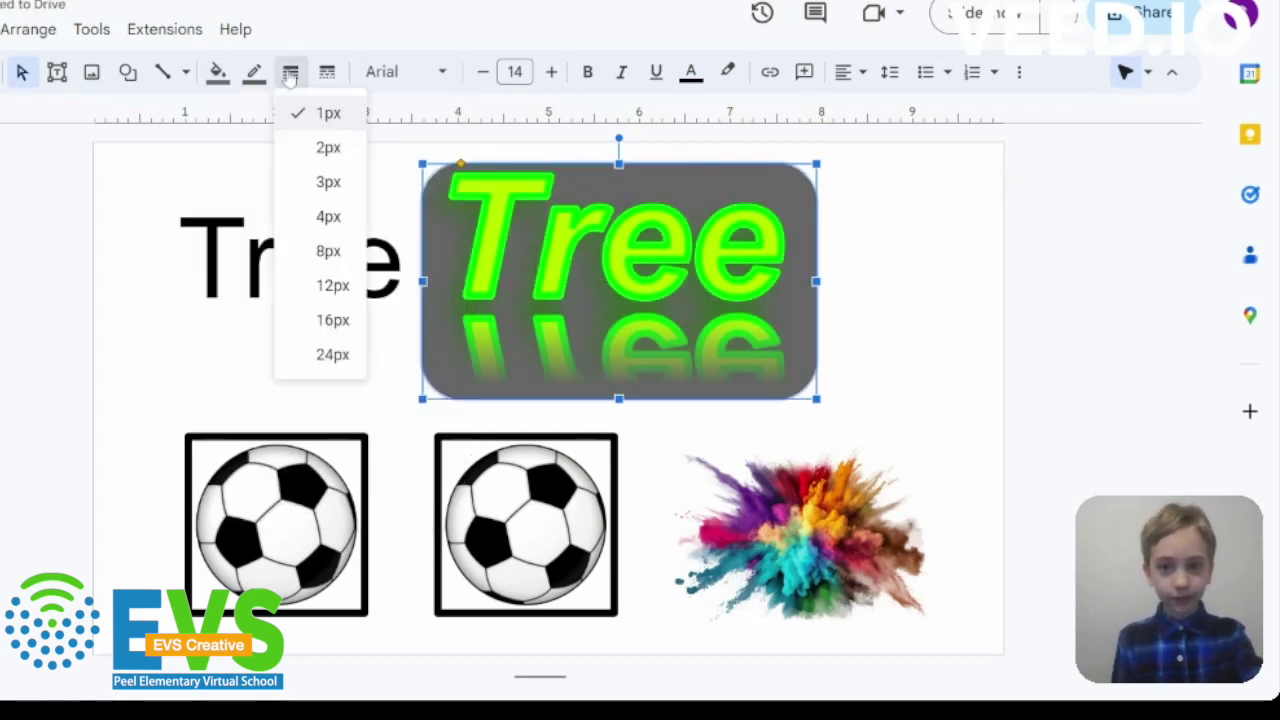
click(329, 252)
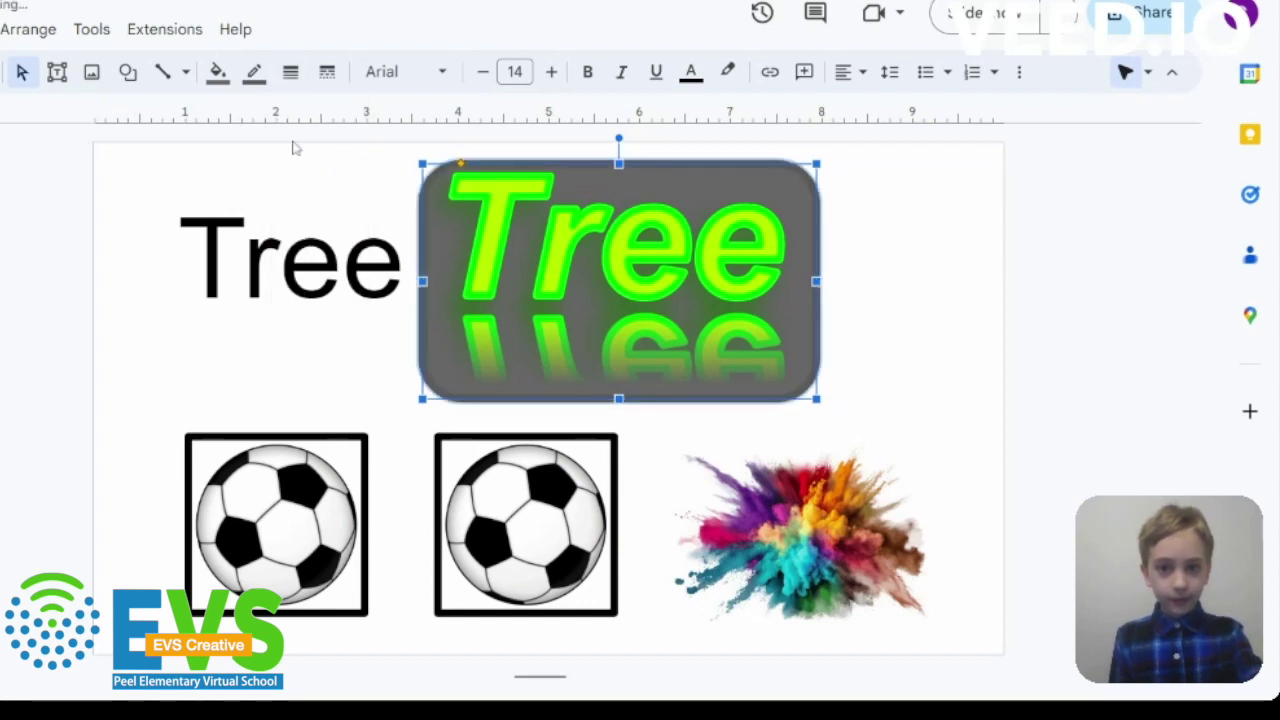
click(254, 72)
click(355, 279)
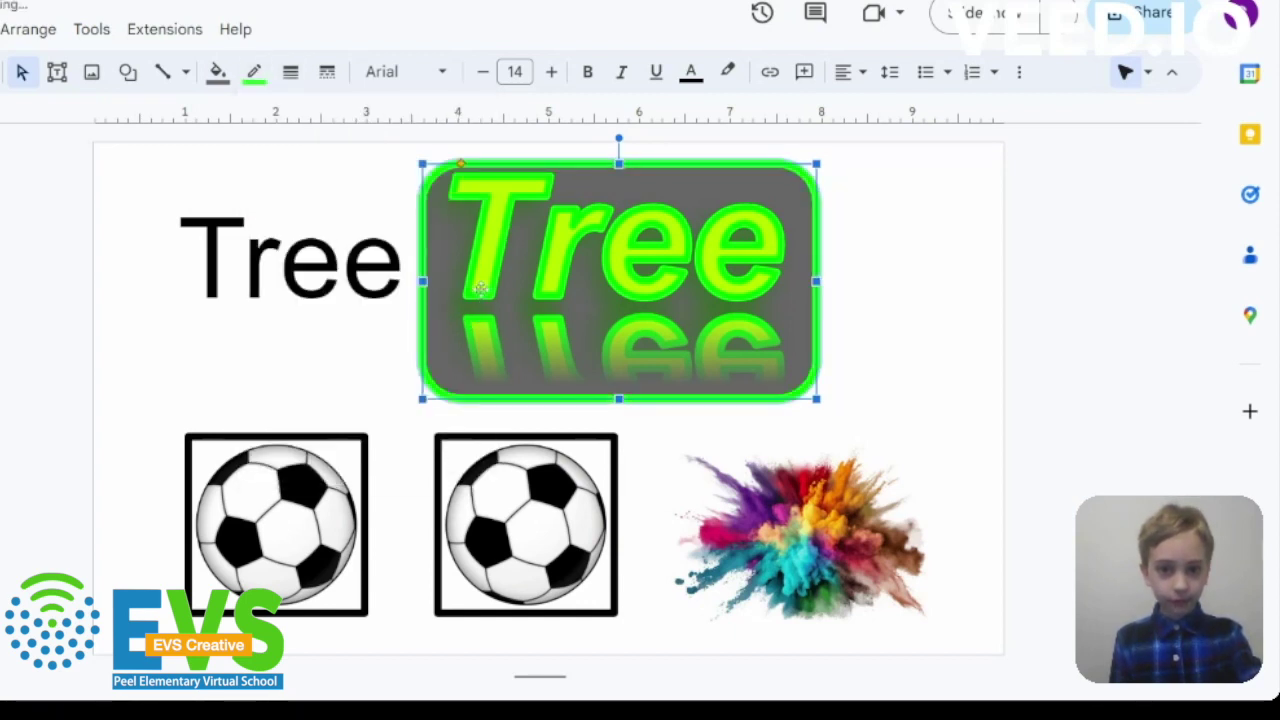
click(487, 283)
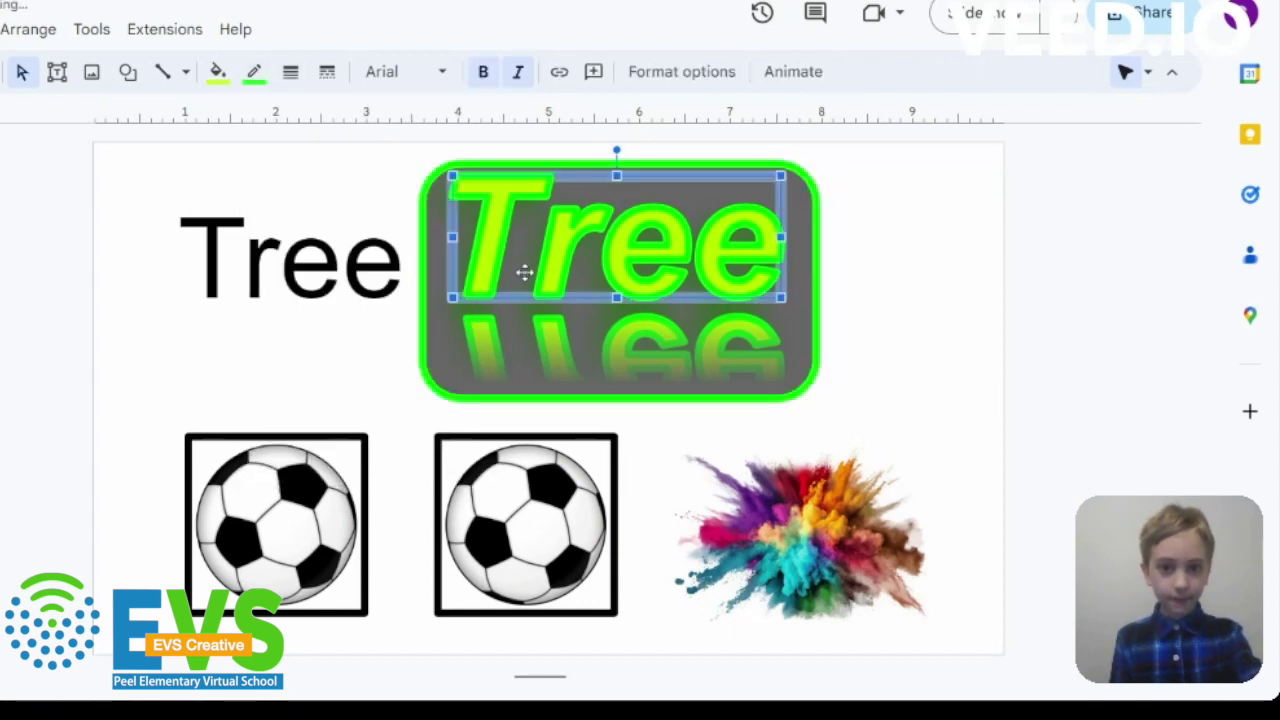
click(706, 77)
- Change the Tree drop shadow to a brighter custom green, then deselect
scroll(997, 297, up, 1)
scroll(997, 297, up, 2)
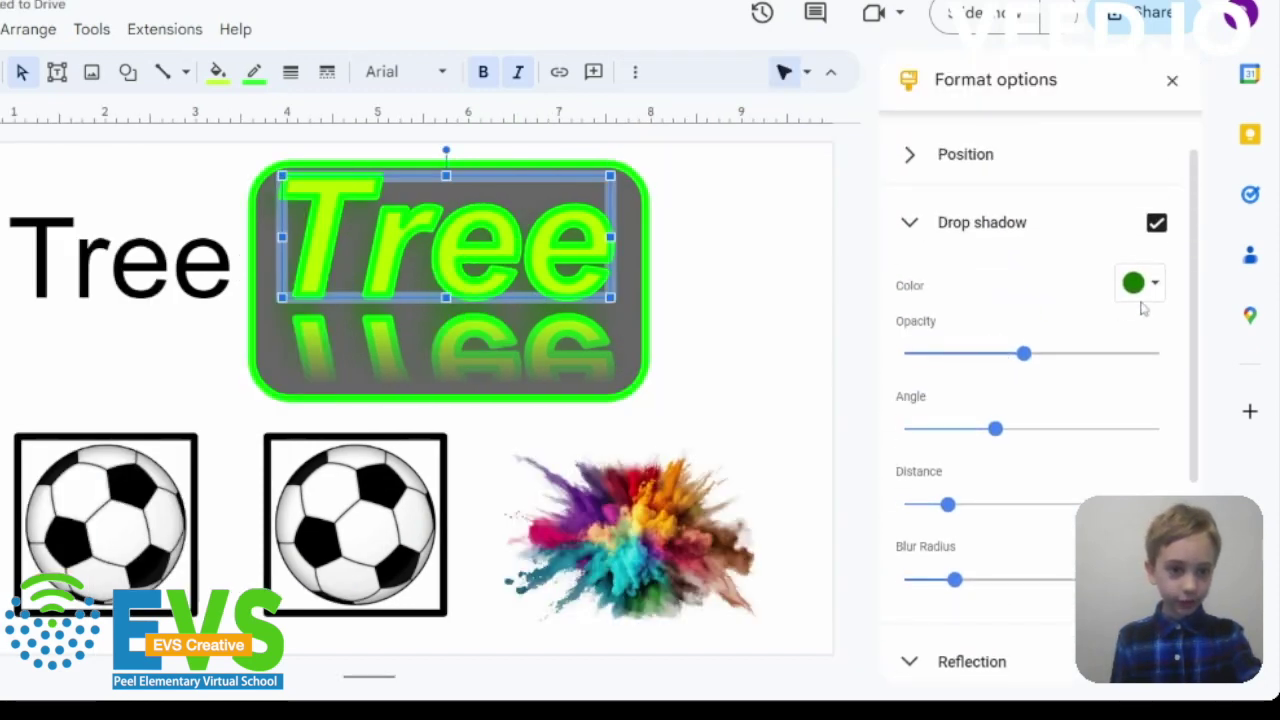
click(1137, 290)
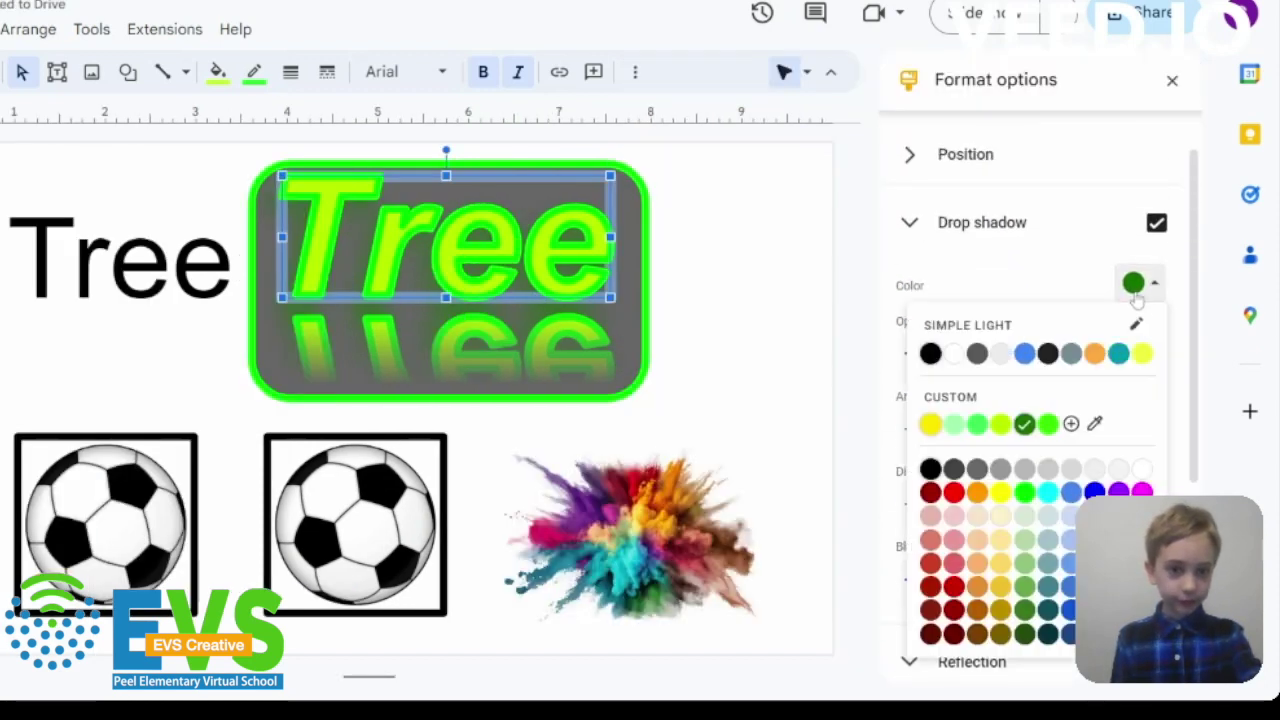
click(1071, 423)
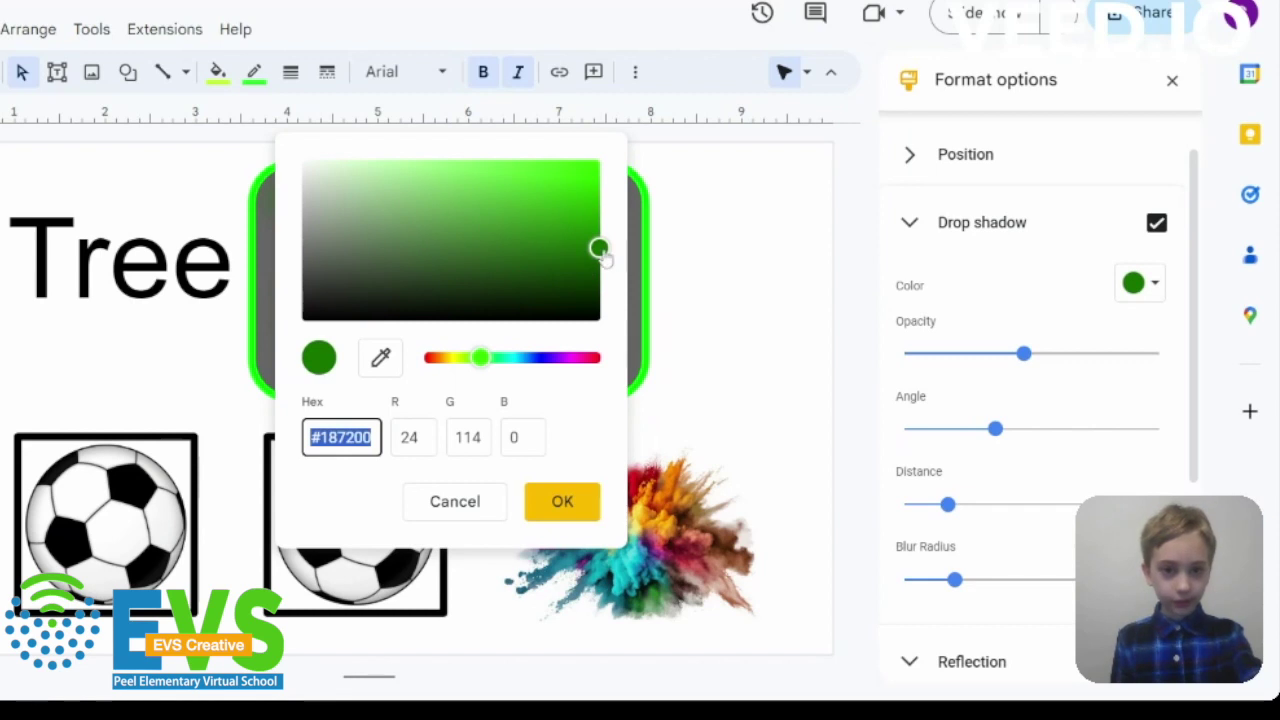
drag(599, 248, 599, 193)
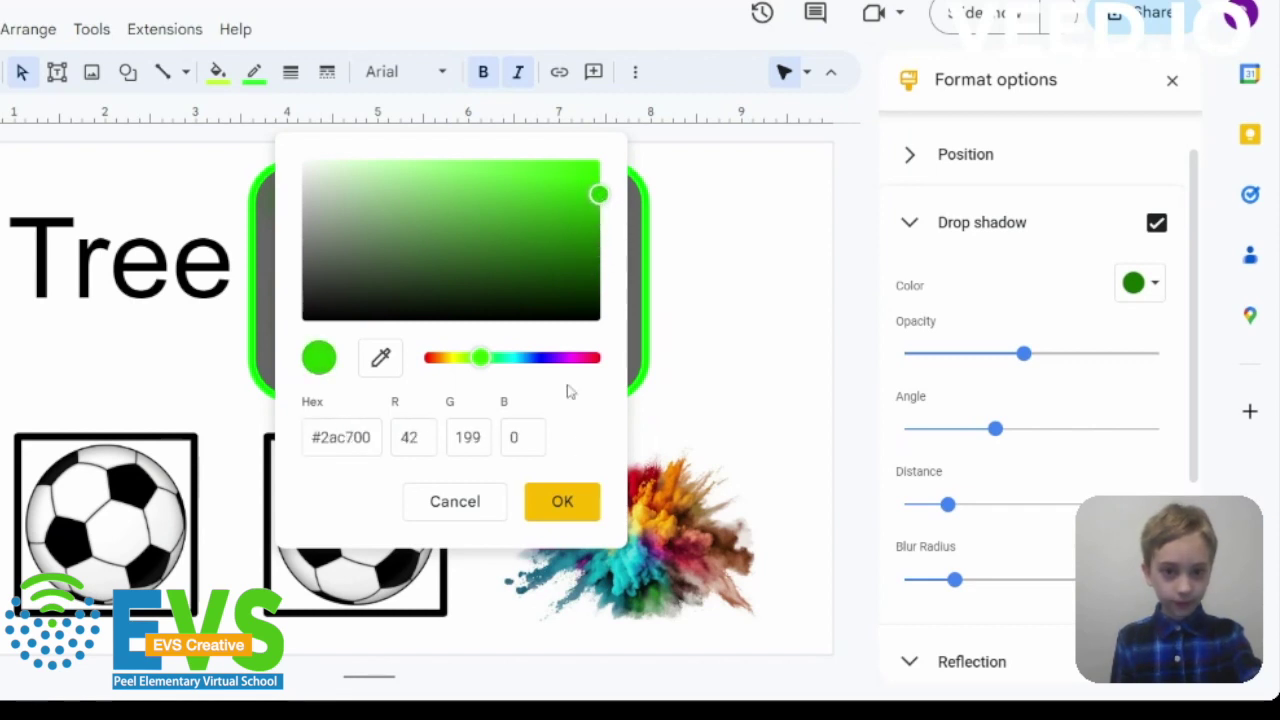
drag(598, 193, 546, 158)
click(585, 512)
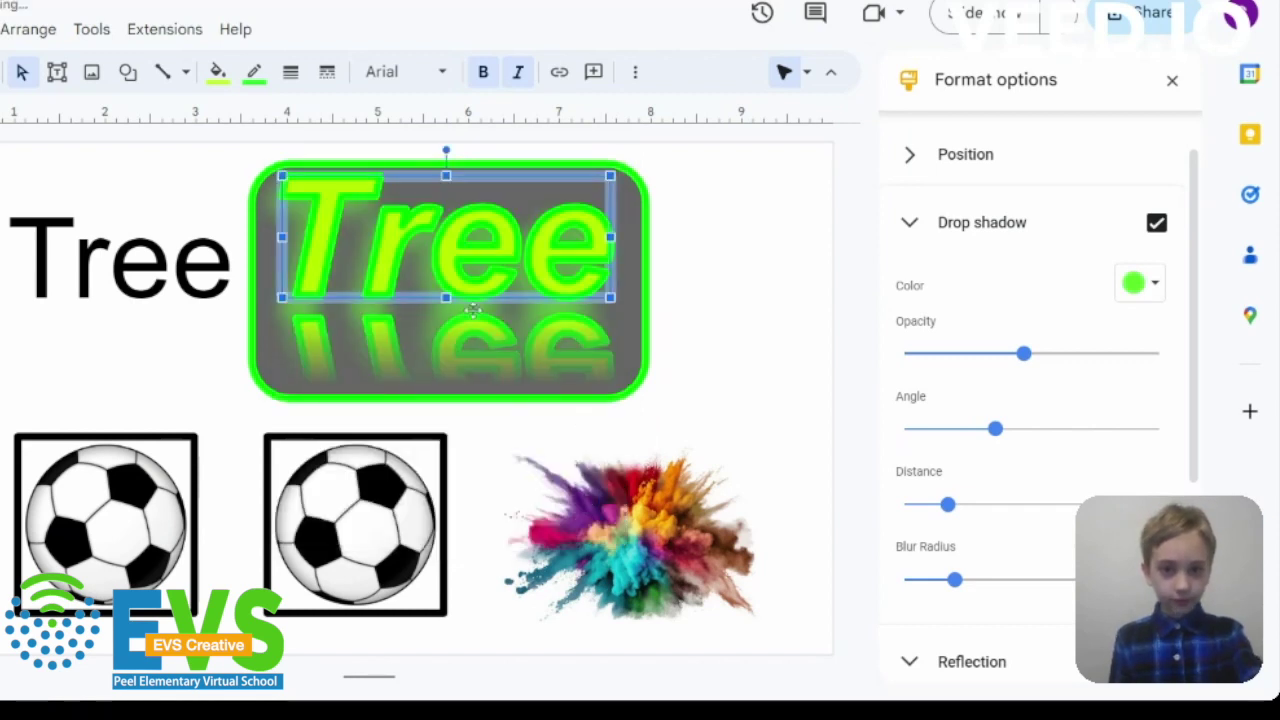
key(Escape)
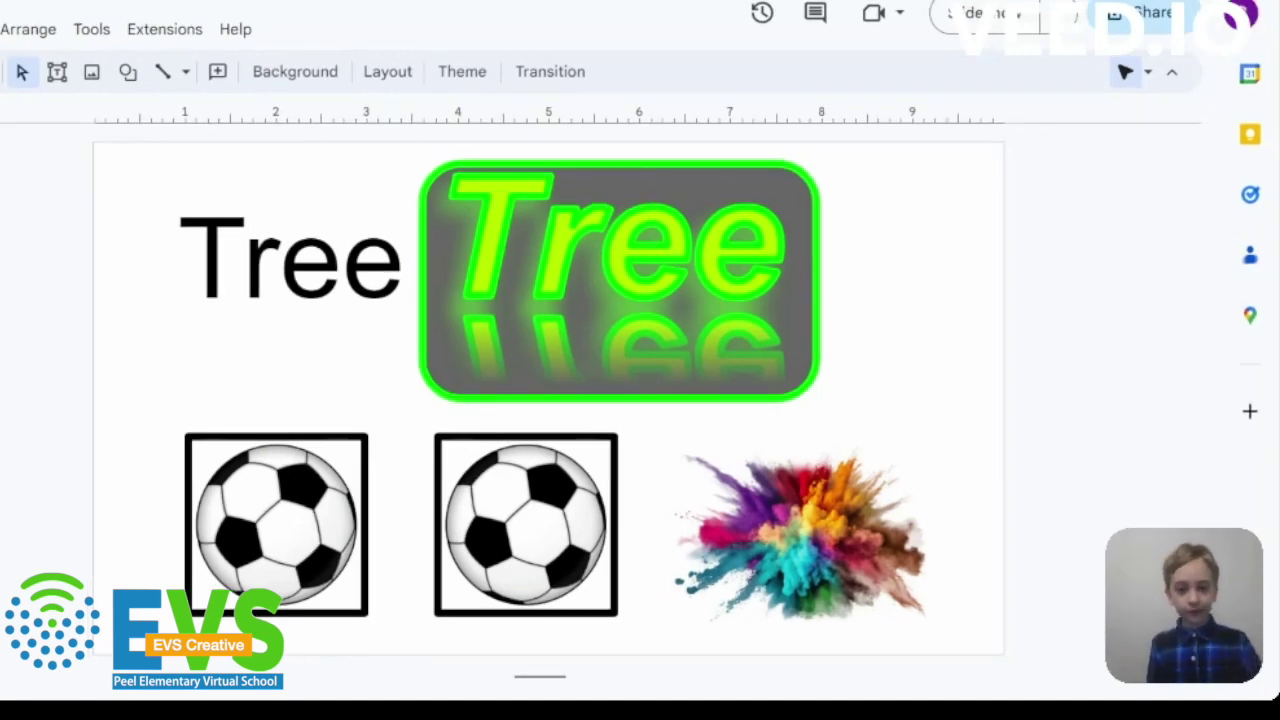
- Mask the second soccer-ball picture with the oval shape so it becomes circular
click(513, 520)
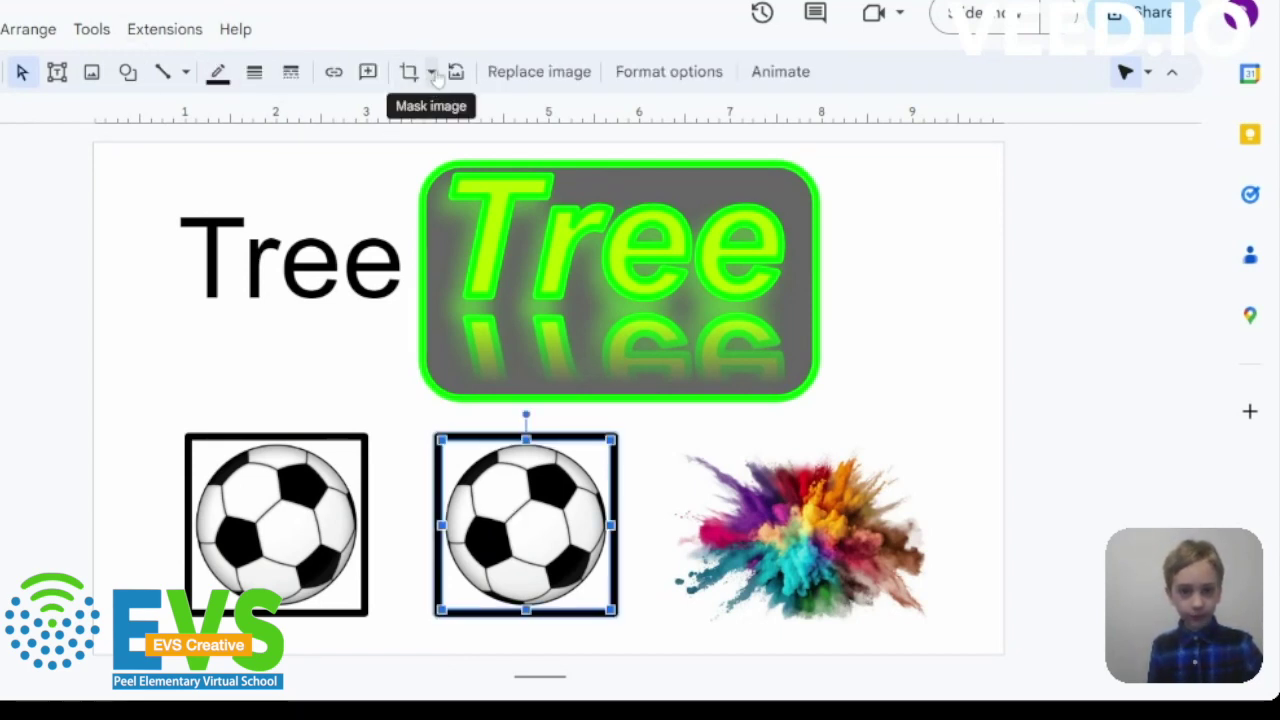
click(432, 78)
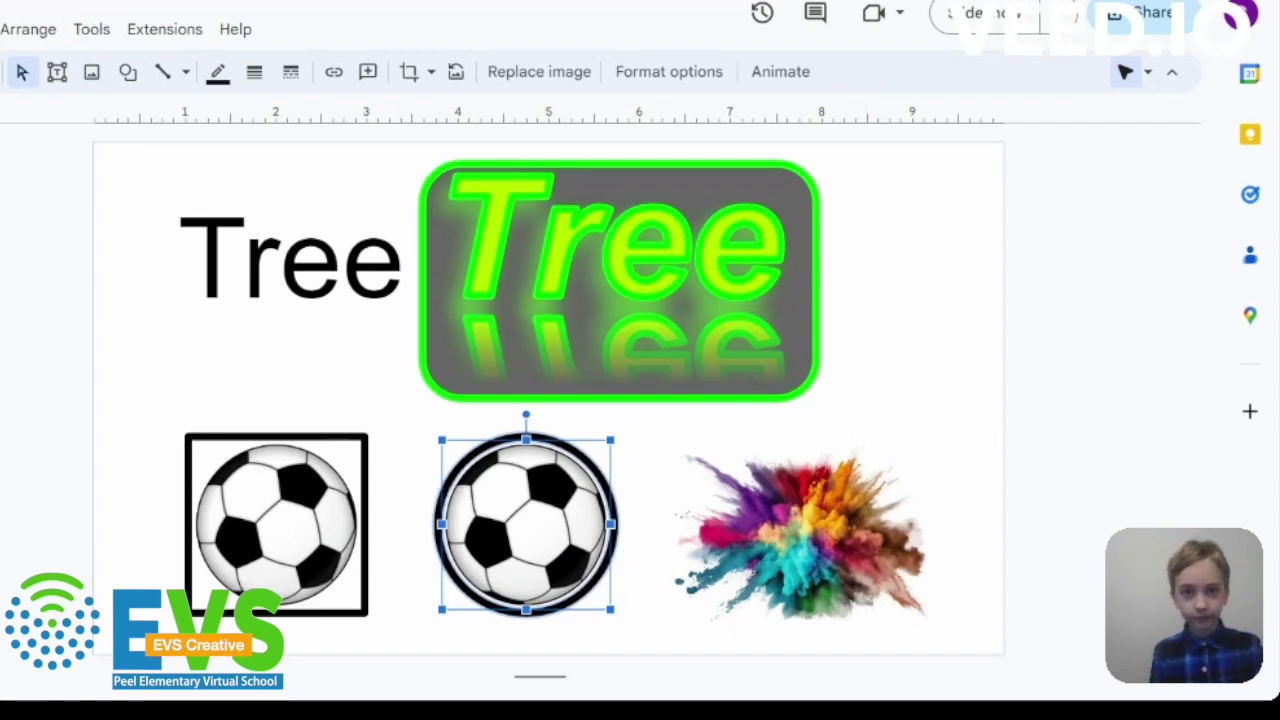
key(Escape)
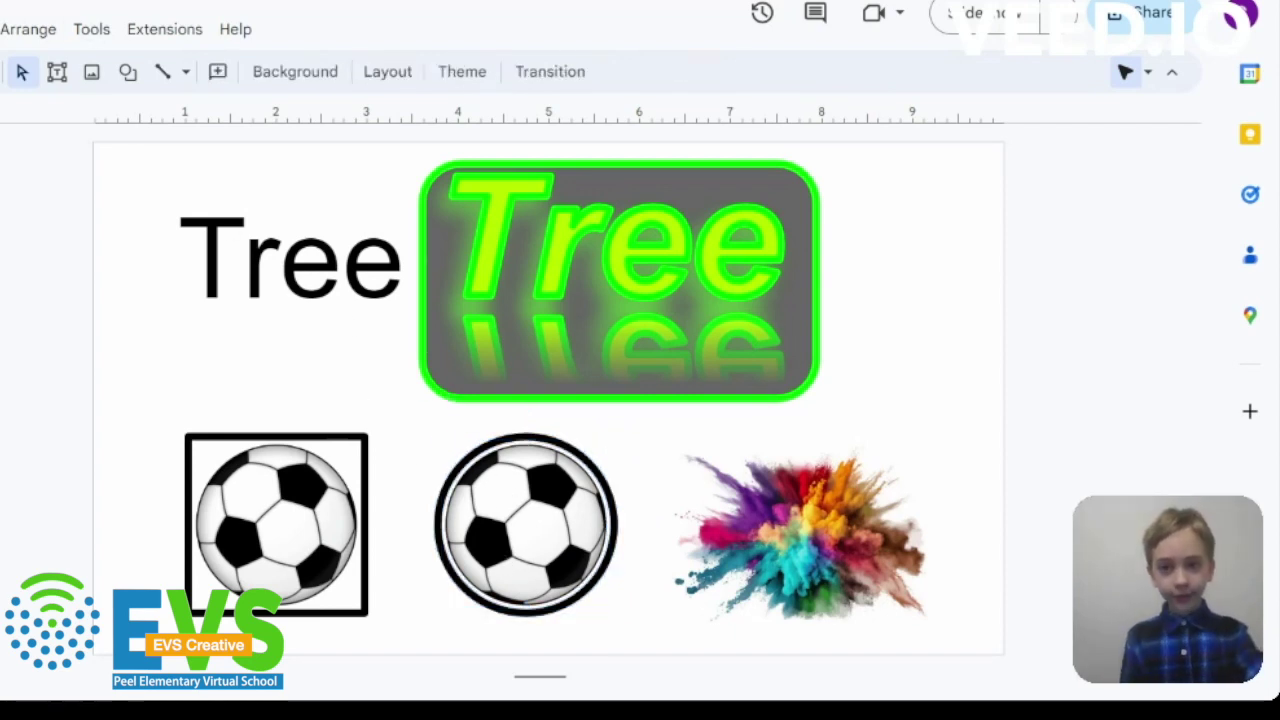
- Draw an oval circle around the second soccer ball, send it backward, and give it an 8px outline
click(127, 72)
mouse_move(180, 113)
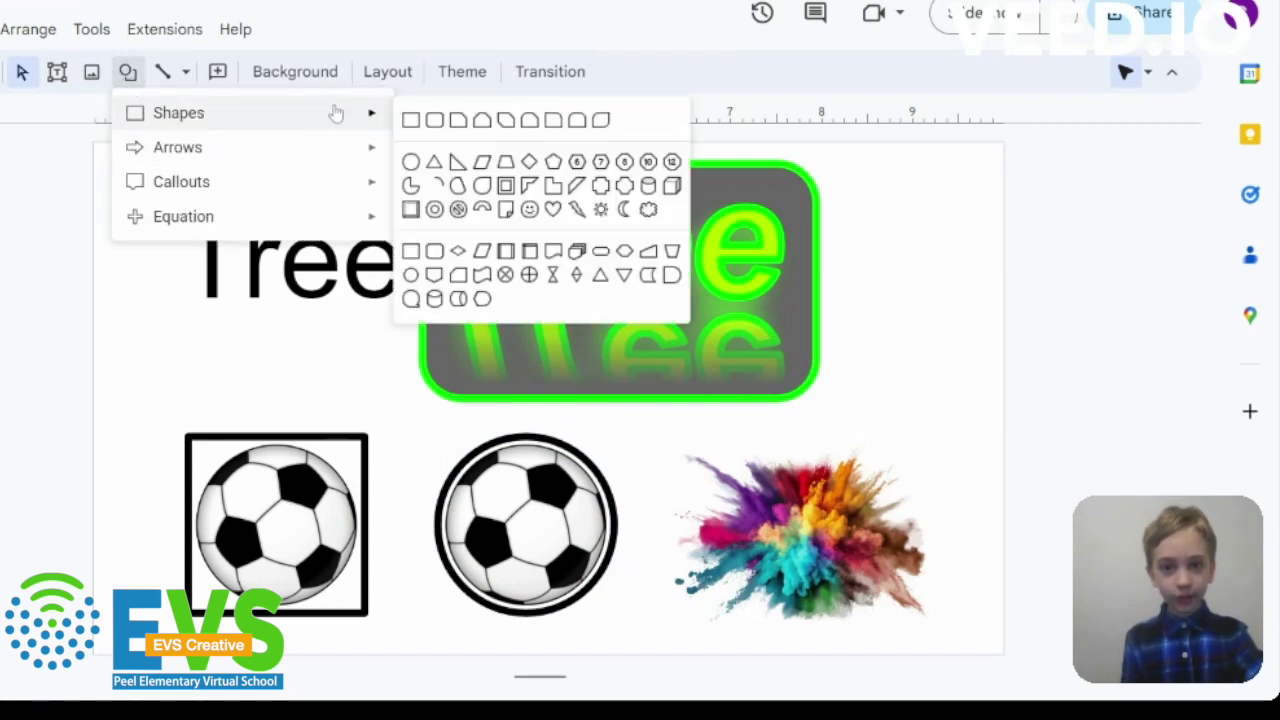
click(410, 166)
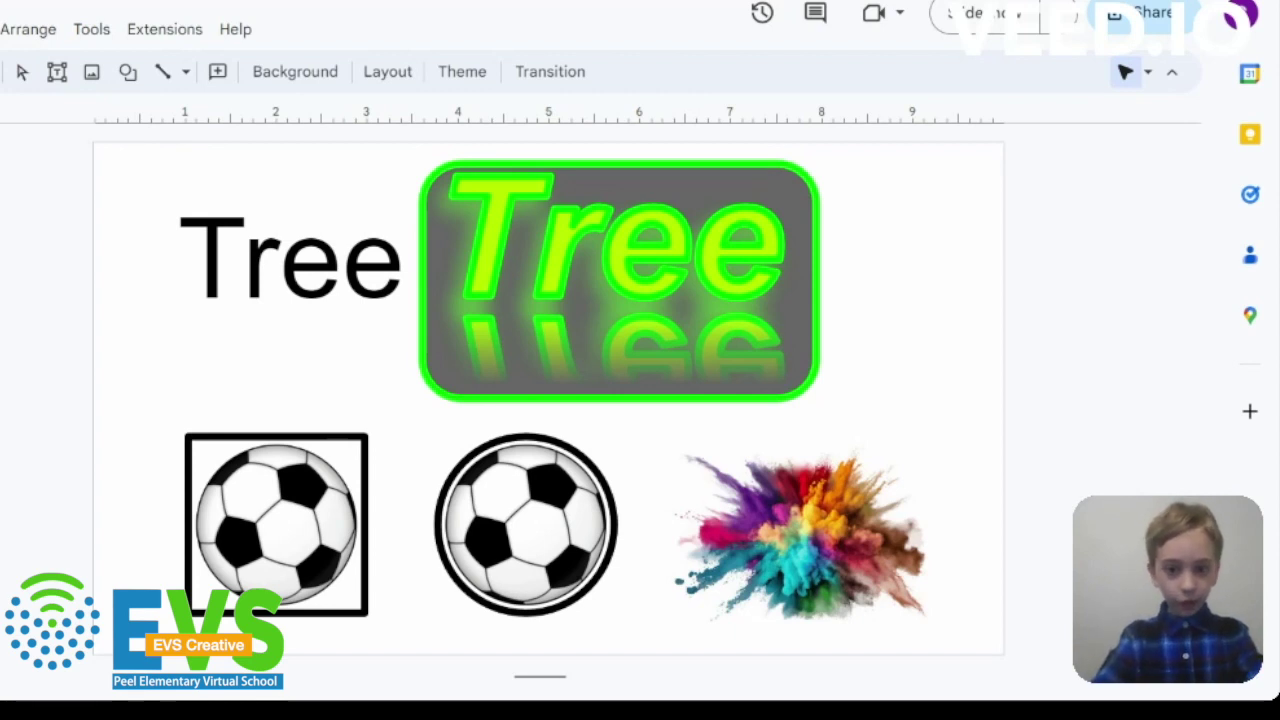
drag(424, 434, 611, 620)
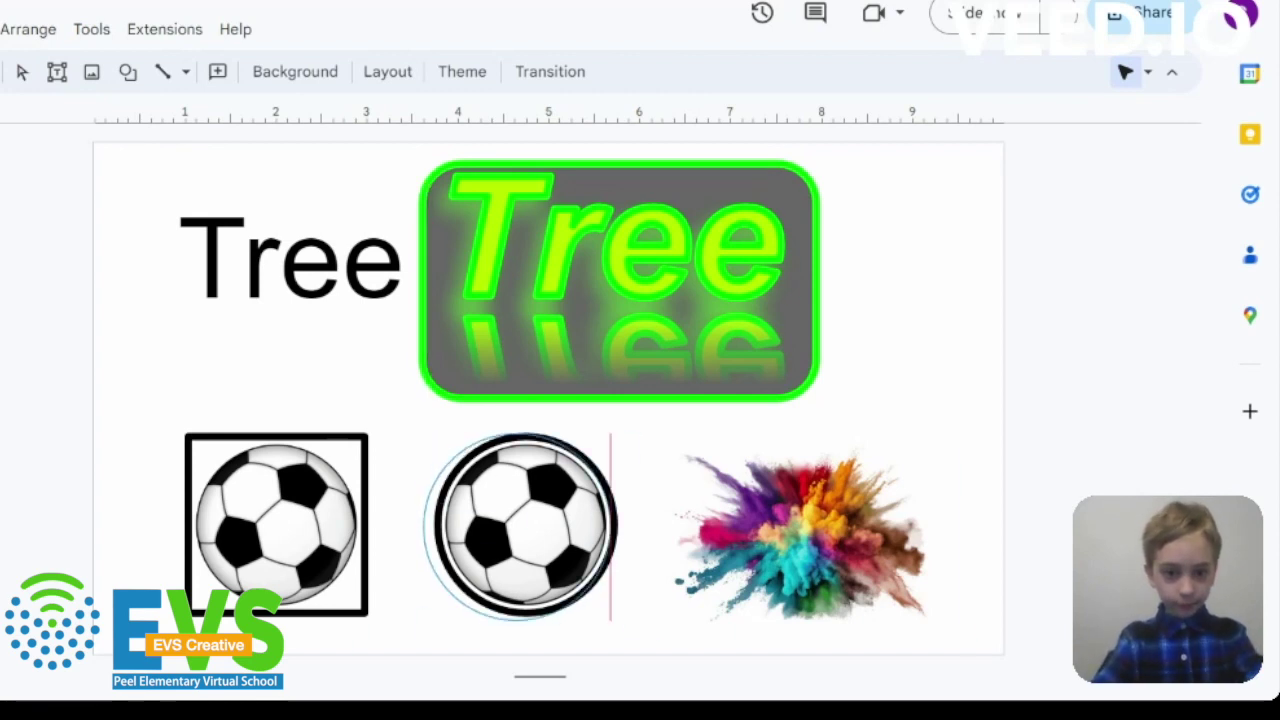
drag(517, 543, 525, 541)
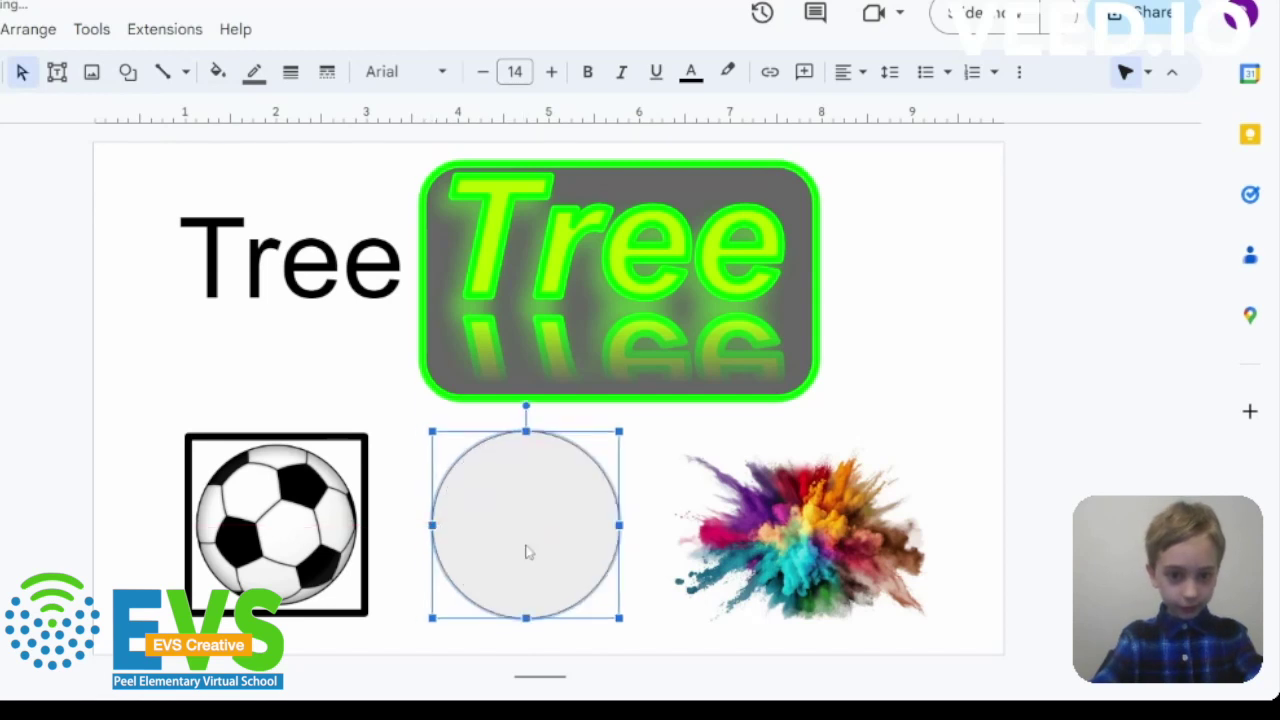
right_click(526, 521)
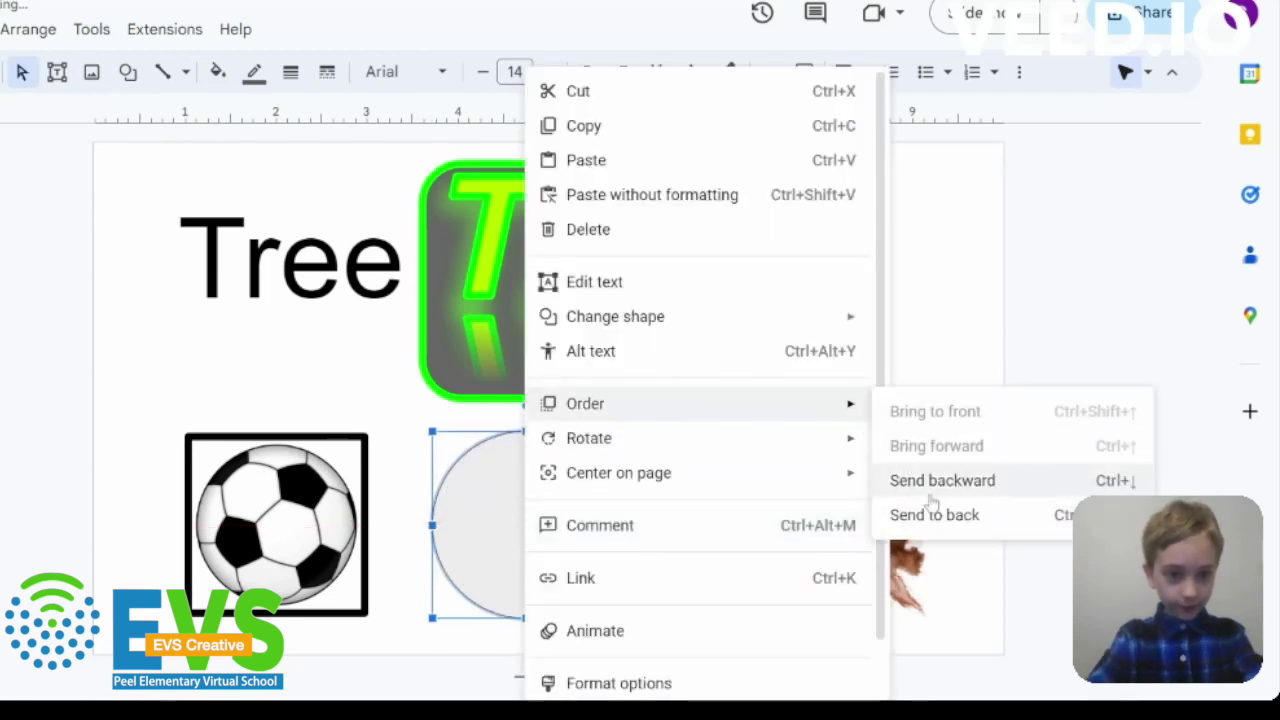
click(945, 481)
click(290, 74)
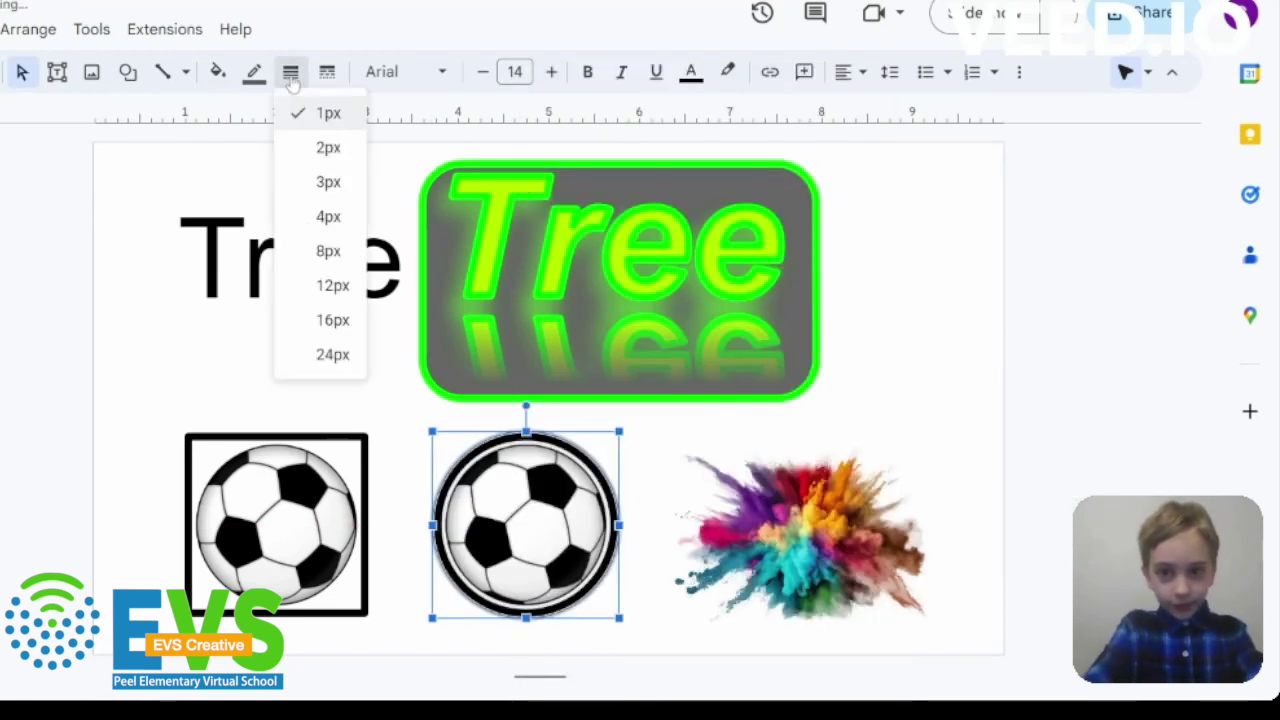
click(340, 258)
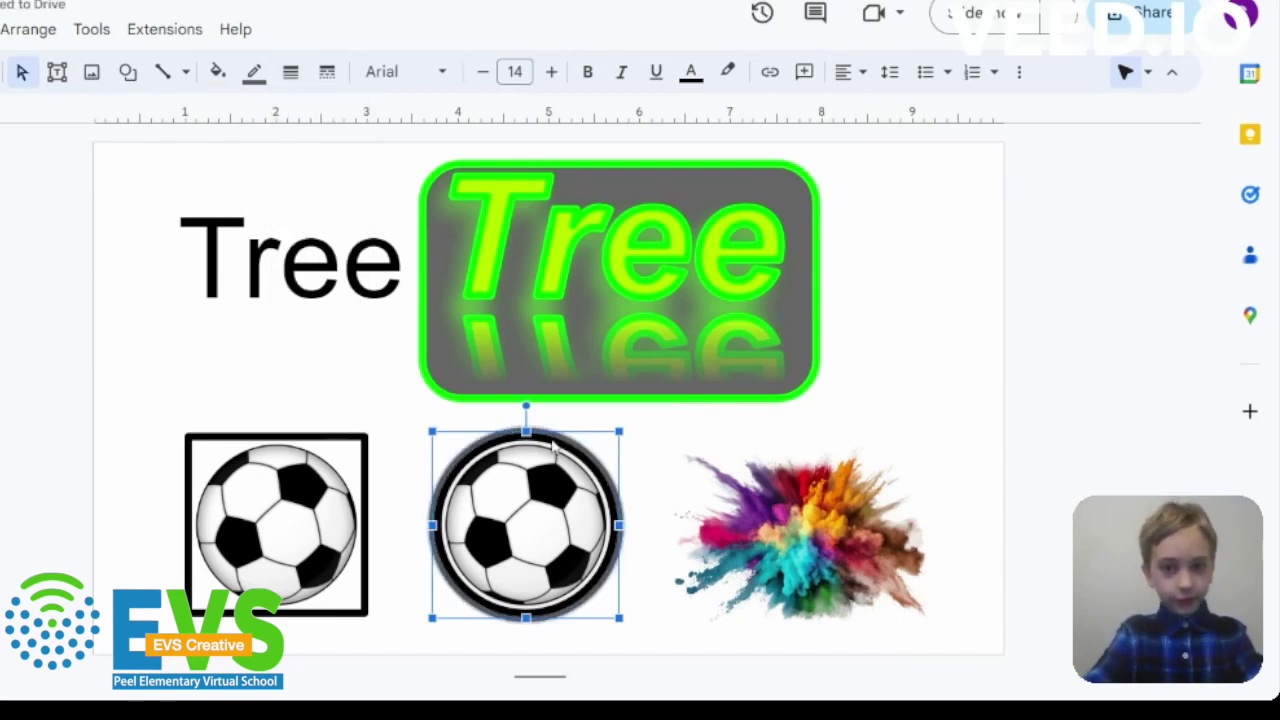
click(254, 72)
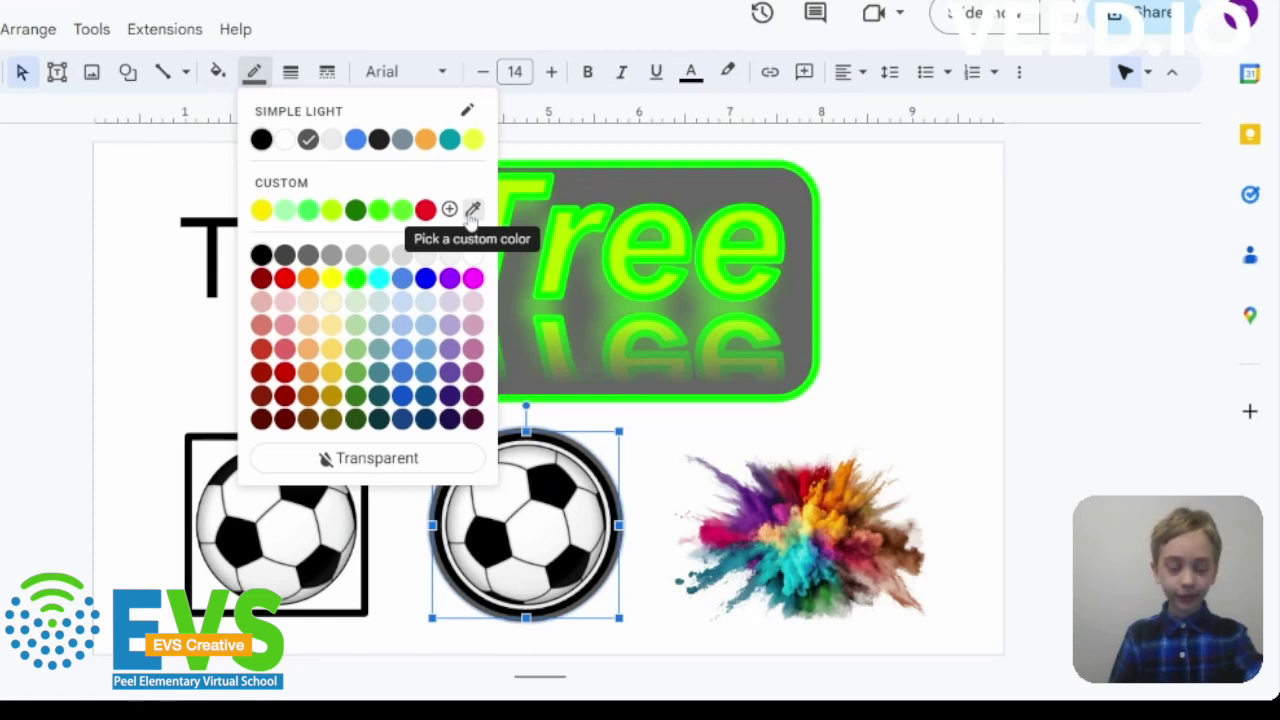
- Set the circle's outline to a custom red colour
click(472, 210)
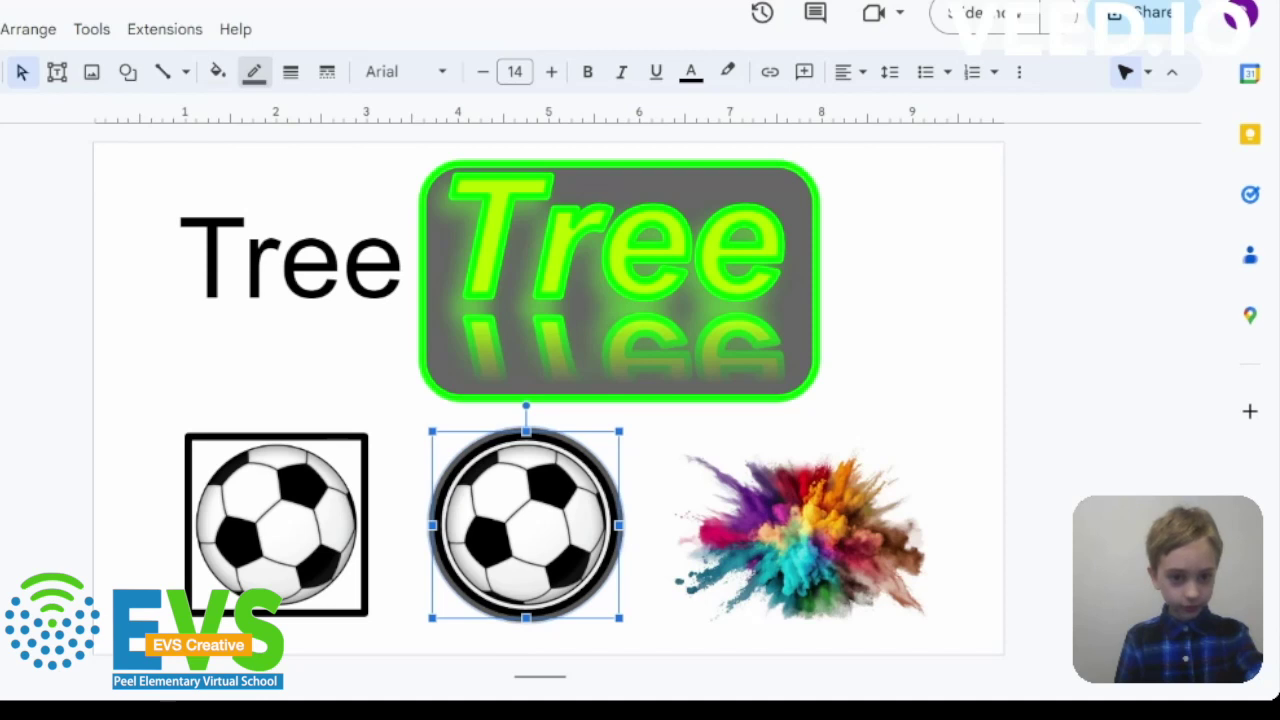
click(689, 443)
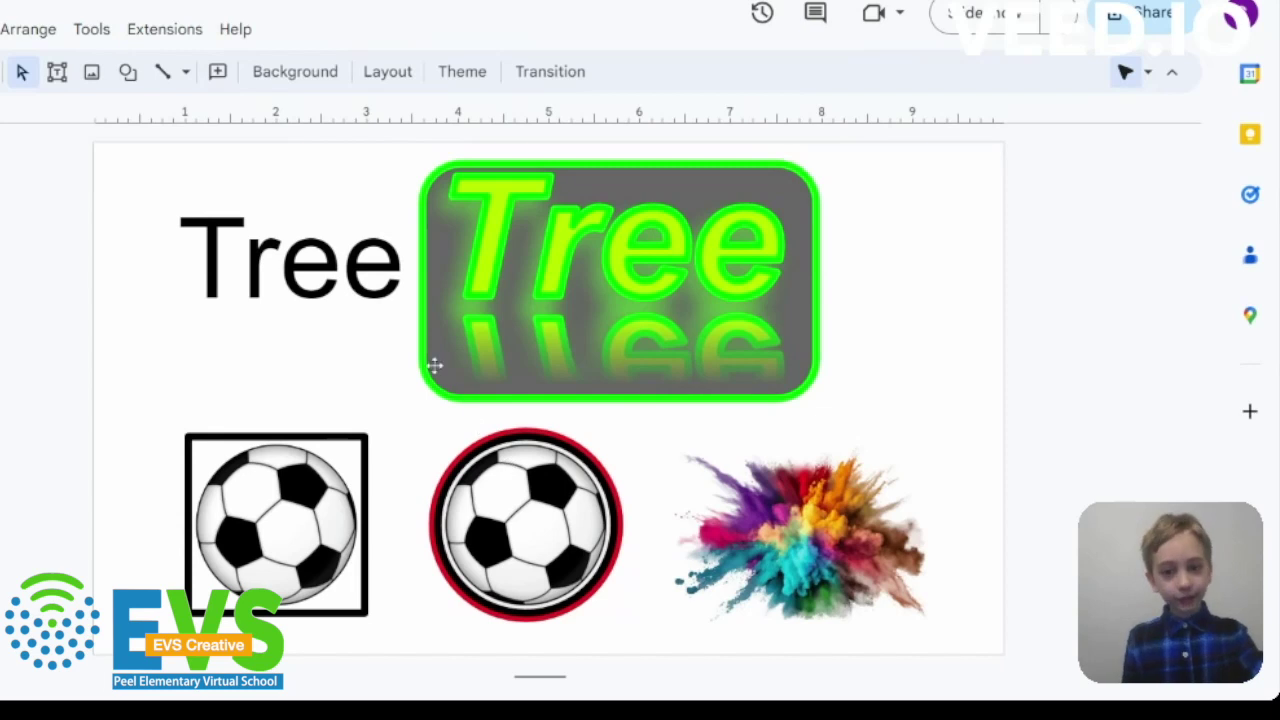
- Draw a larger circle around the red-ringed ball and send it backward behind the ball
click(127, 71)
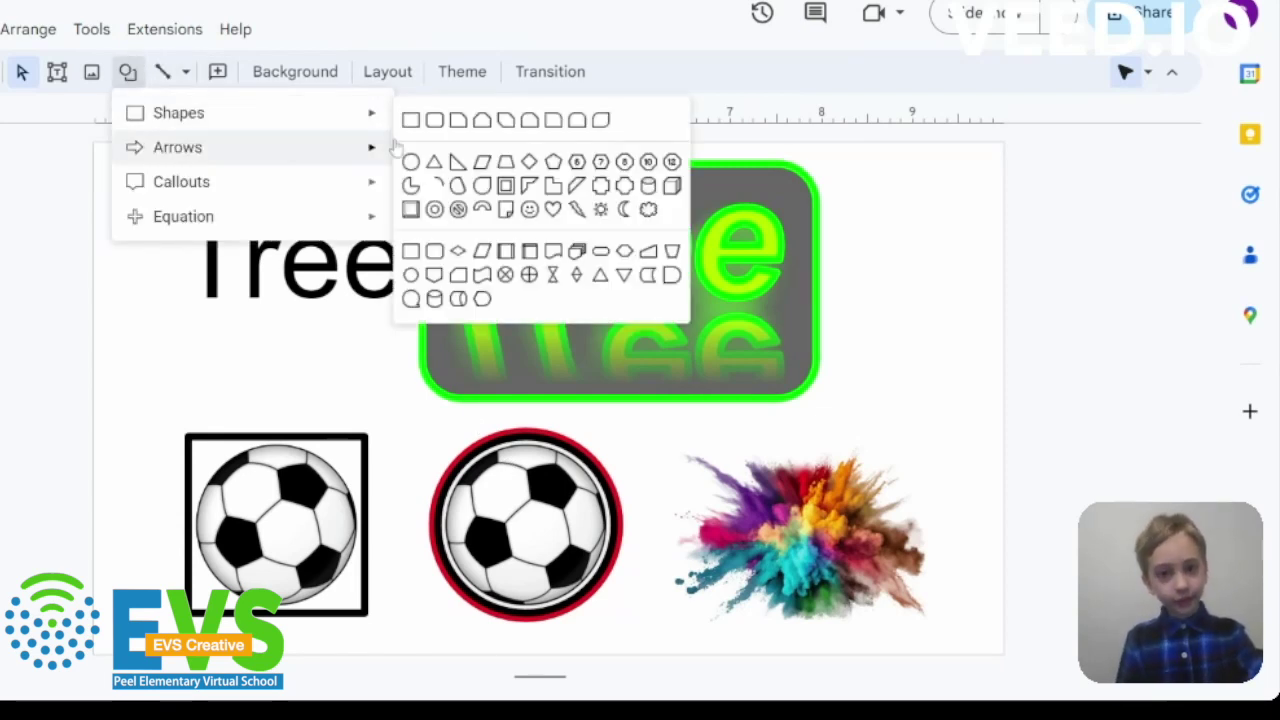
mouse_move(178, 113)
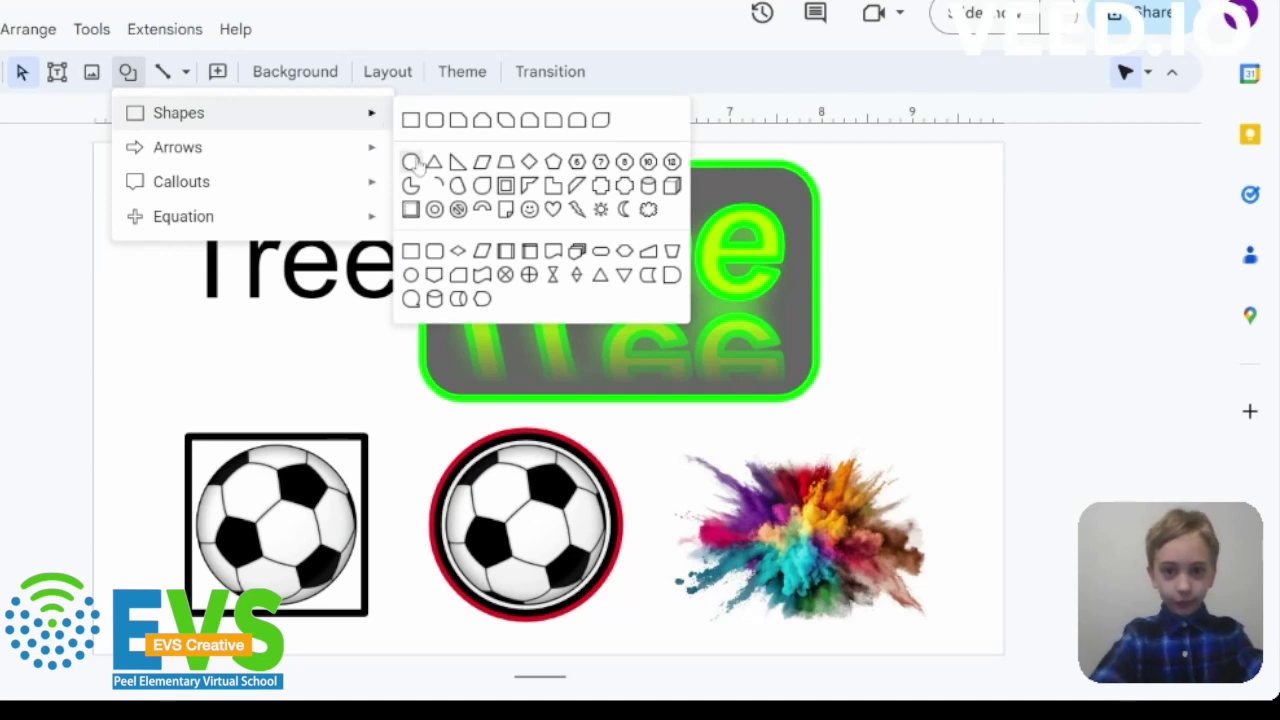
click(411, 162)
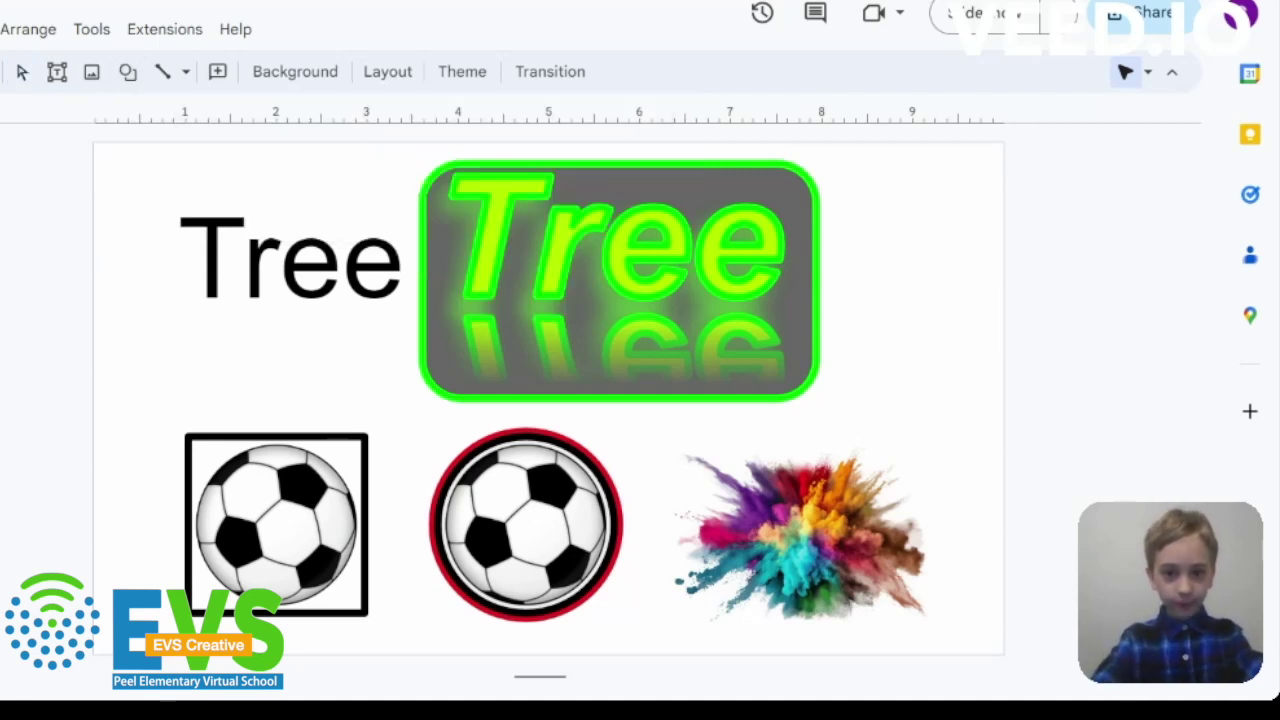
drag(418, 421, 627, 626)
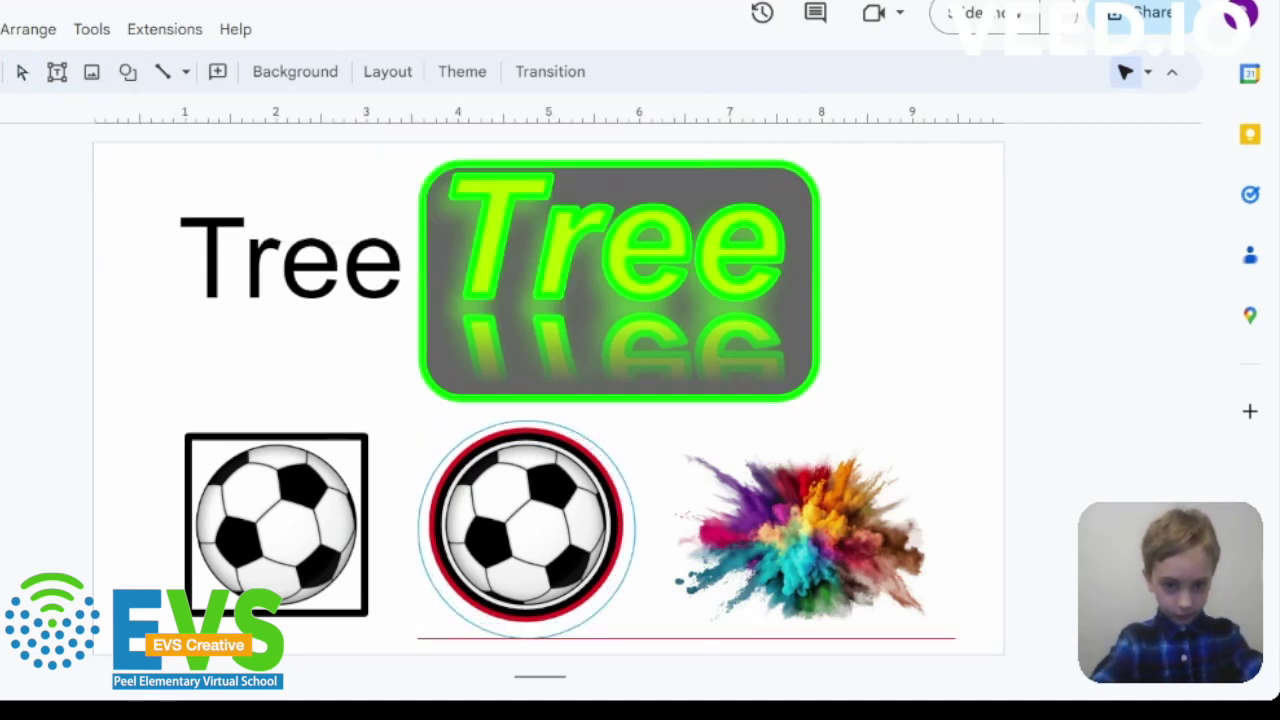
drag(520, 549, 530, 538)
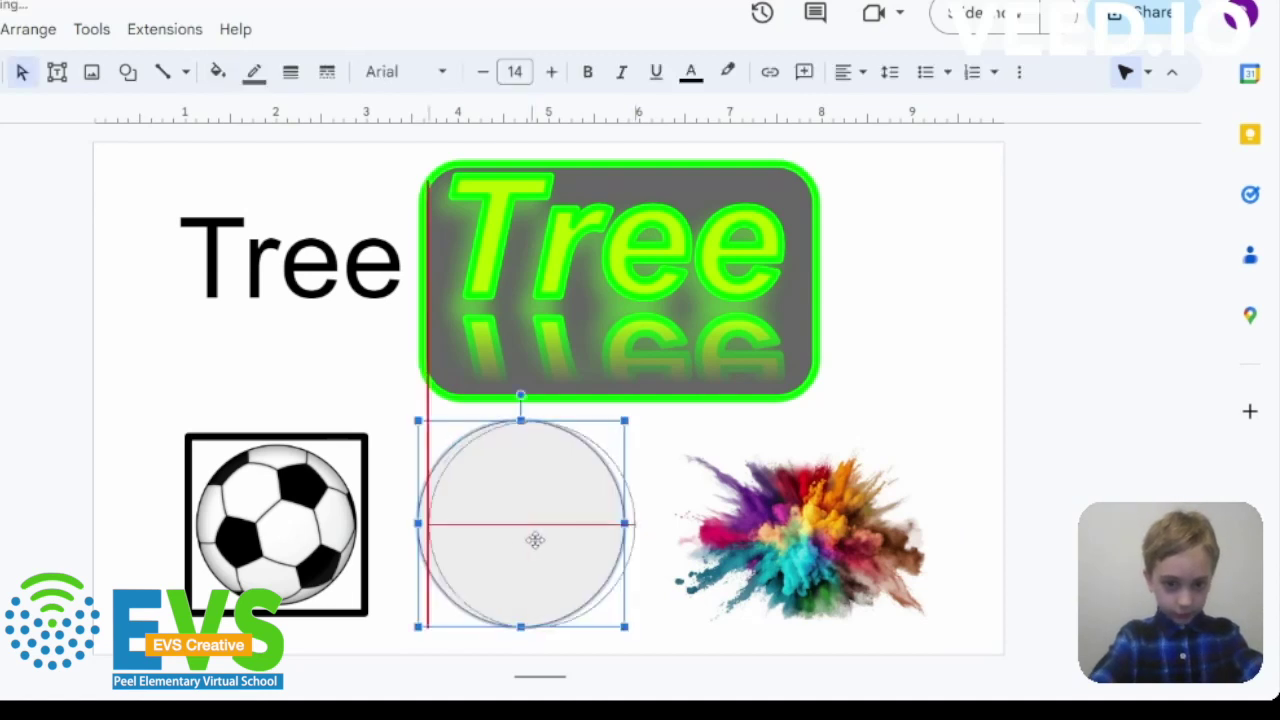
right_click(529, 530)
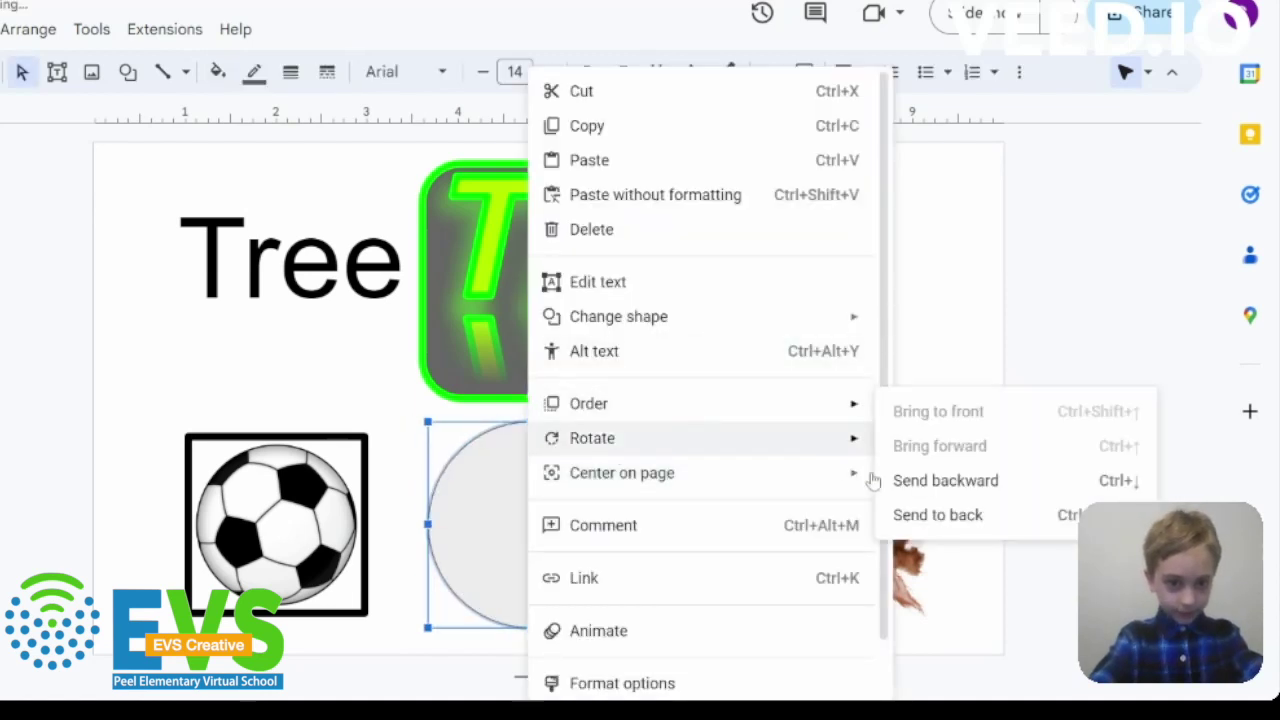
click(960, 522)
key(Left)
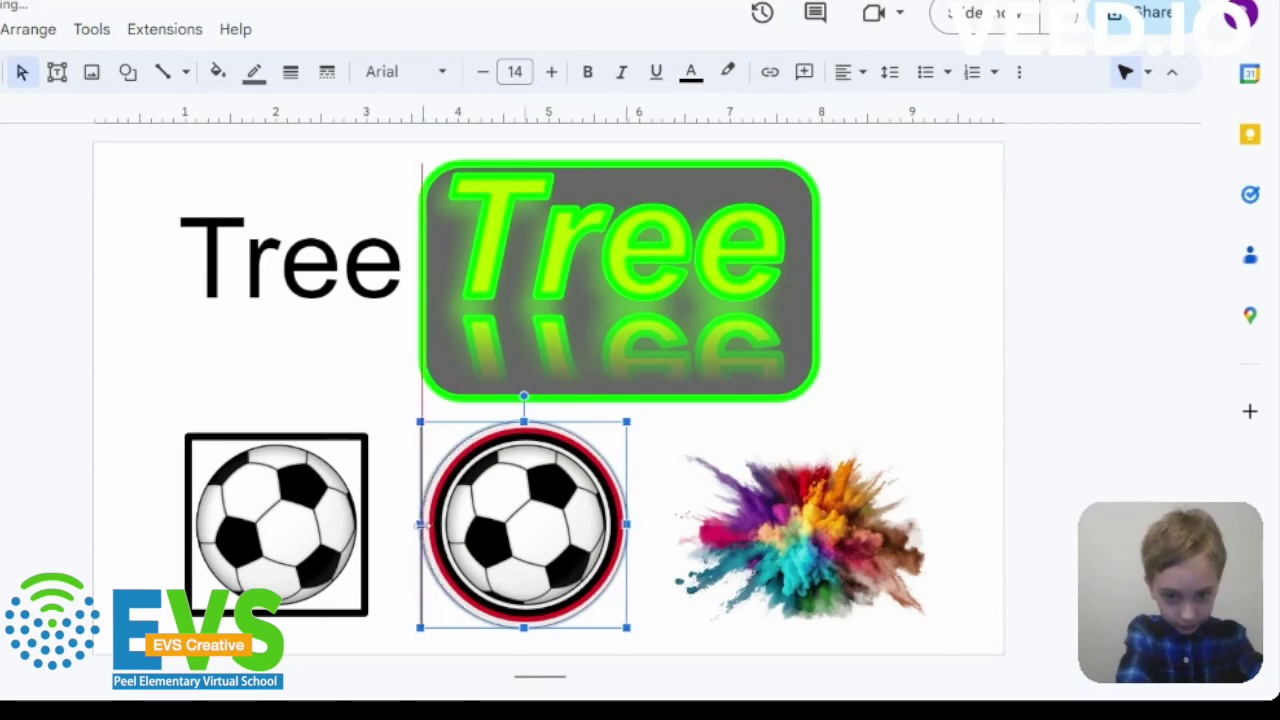
- Give the outer circle an 8px custom pale yellow border, then deselect it
click(290, 71)
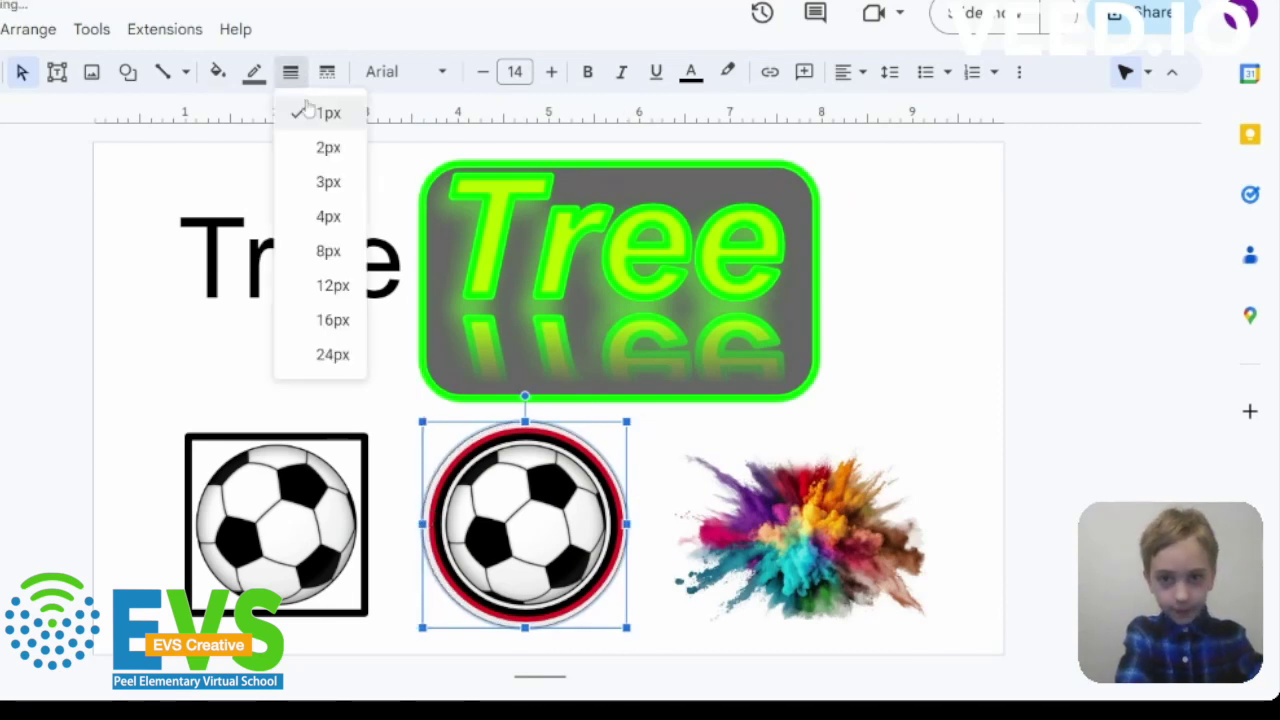
click(316, 249)
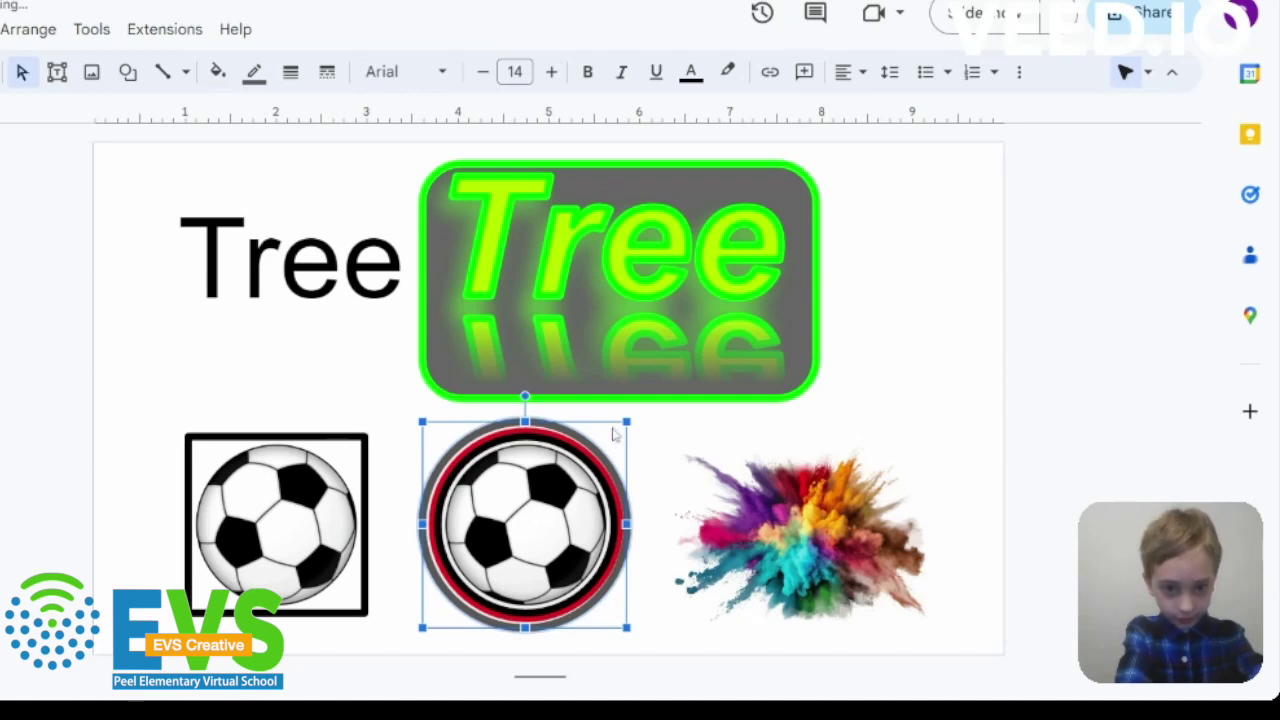
drag(421, 528, 430, 535)
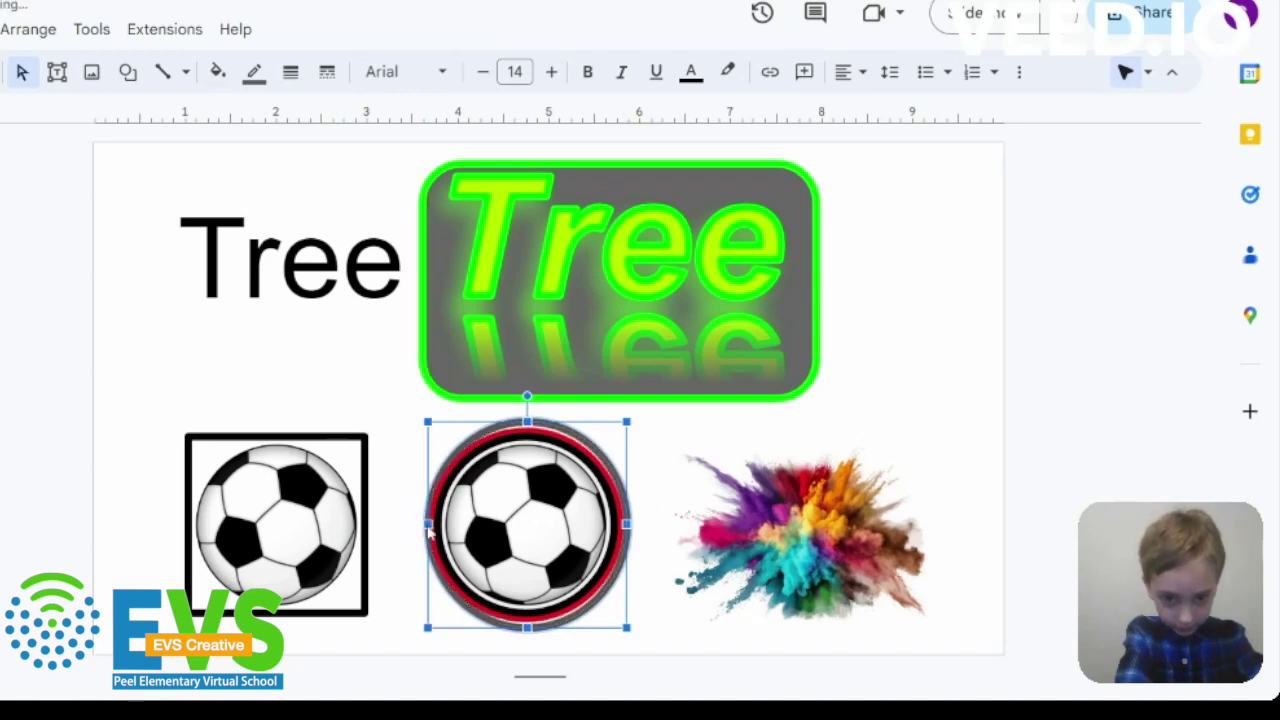
click(254, 71)
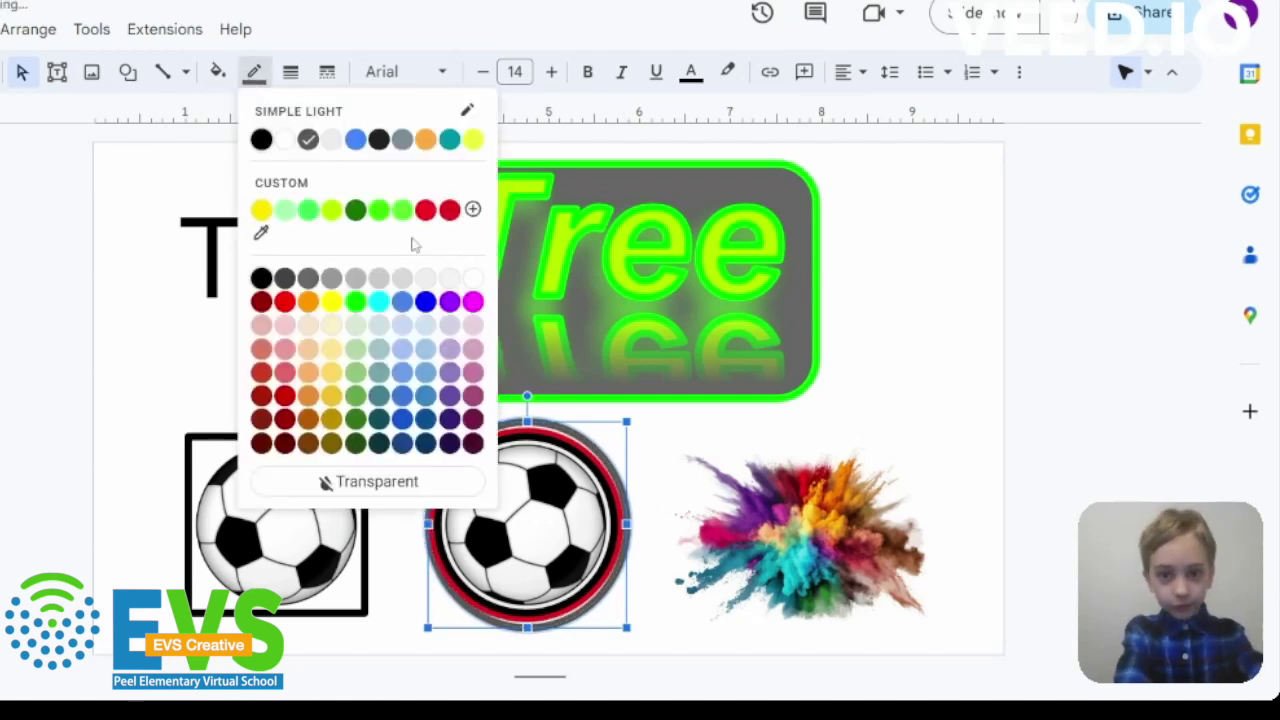
click(261, 232)
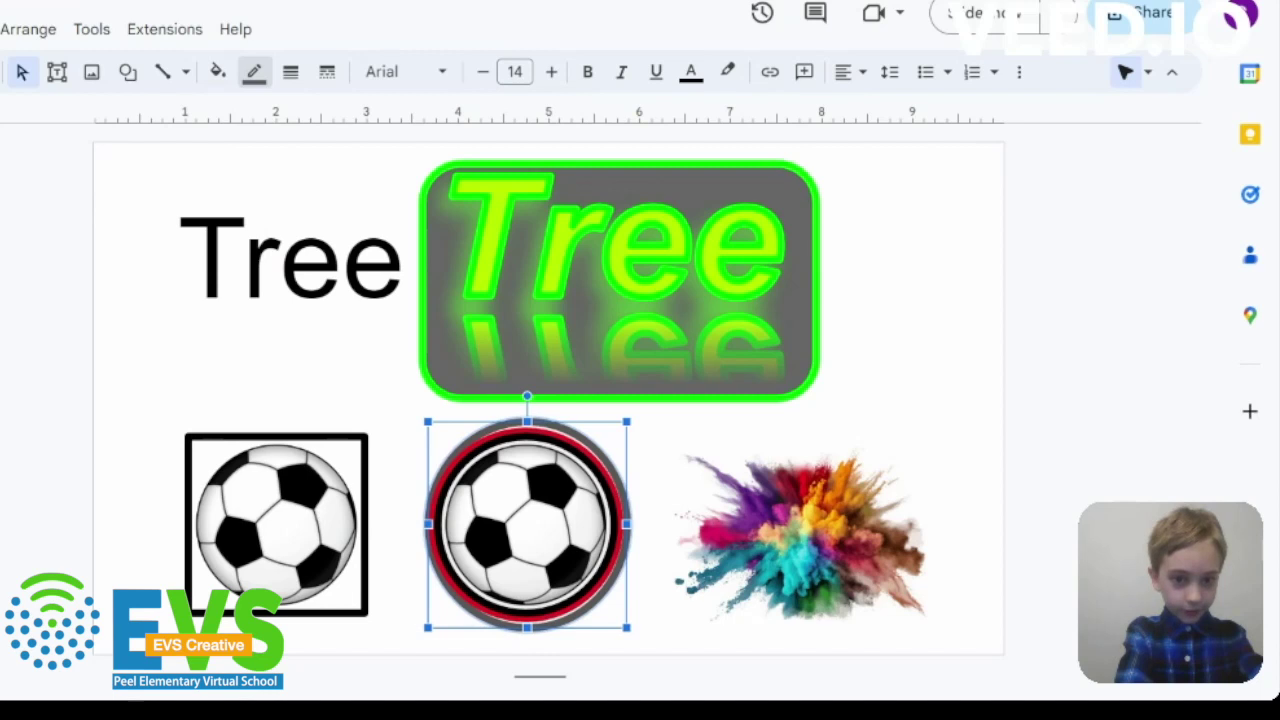
click(527, 626)
click(716, 660)
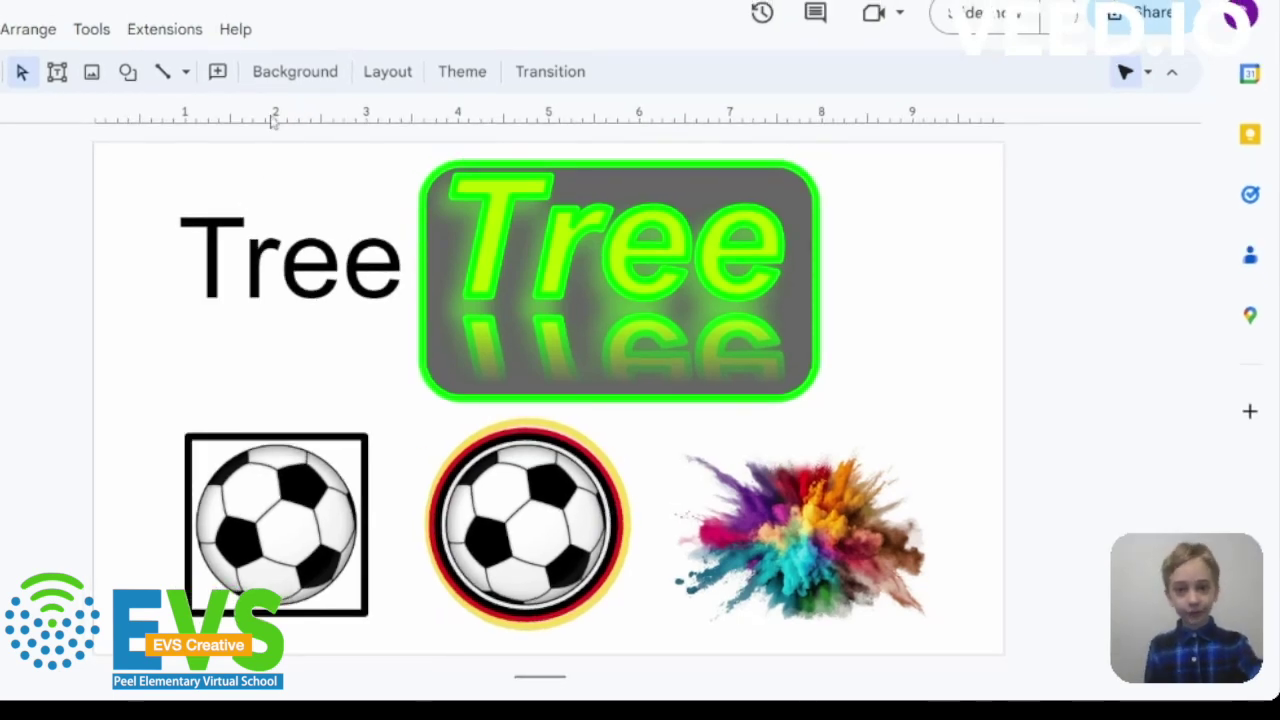
- Open the slide Background colour options and start a custom gradient from the Gradient choices
click(295, 71)
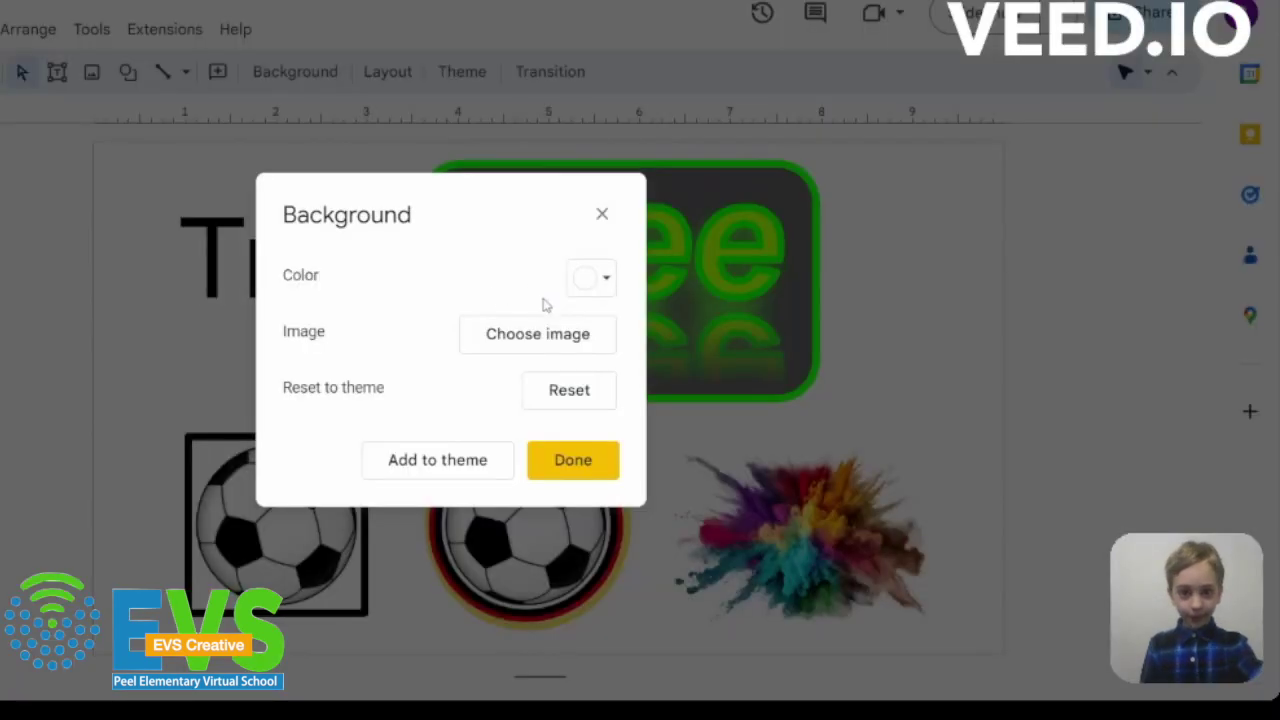
click(586, 281)
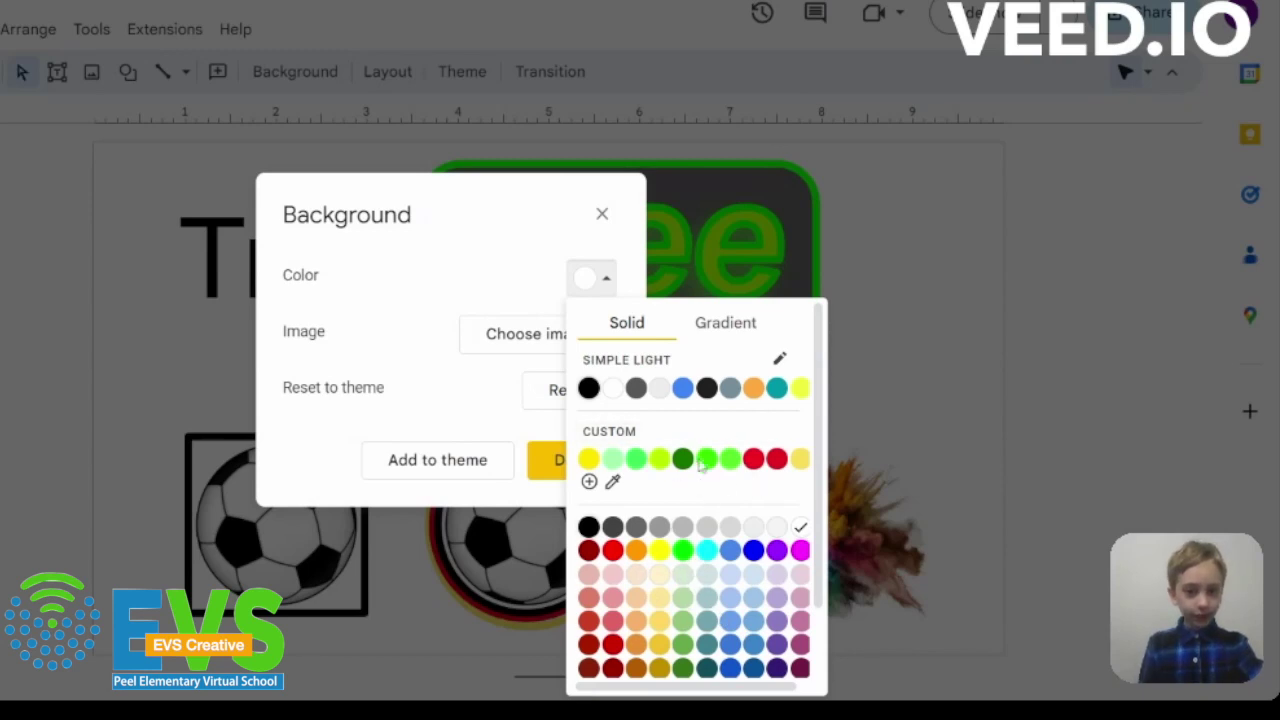
click(727, 323)
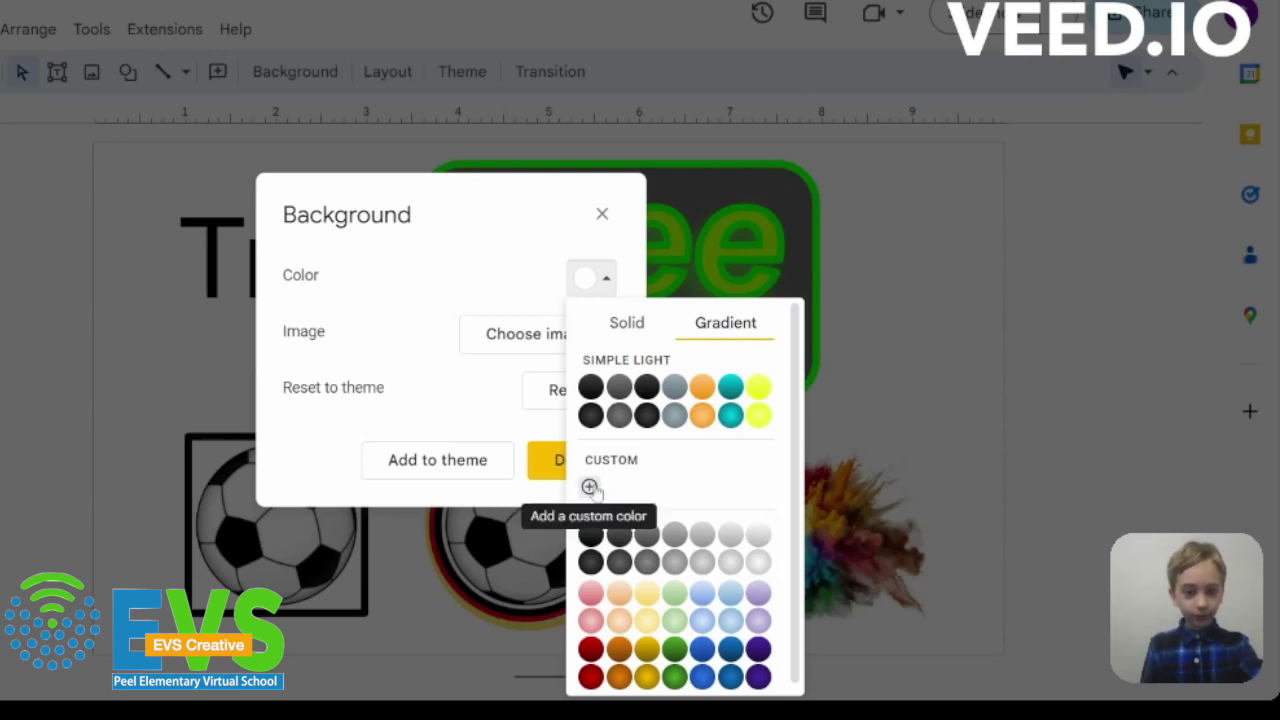
click(589, 487)
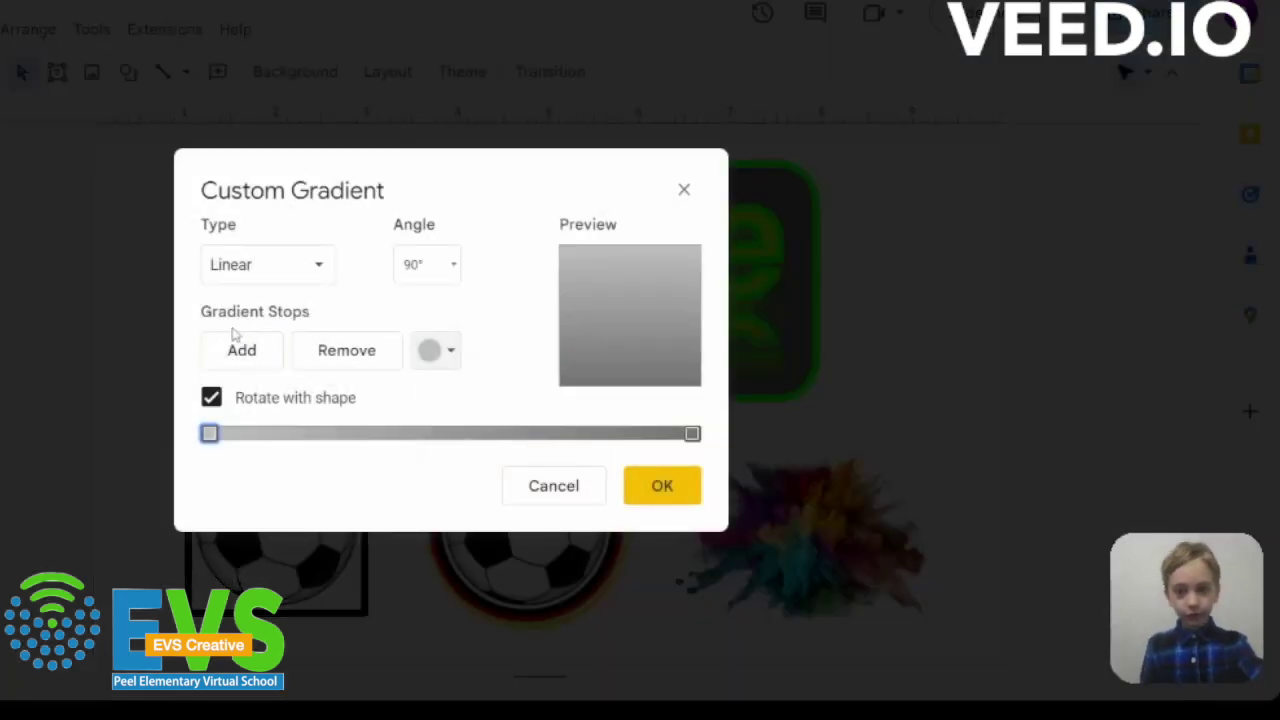
- Add a middle stop to the gradient and set its angle to 315°
click(254, 355)
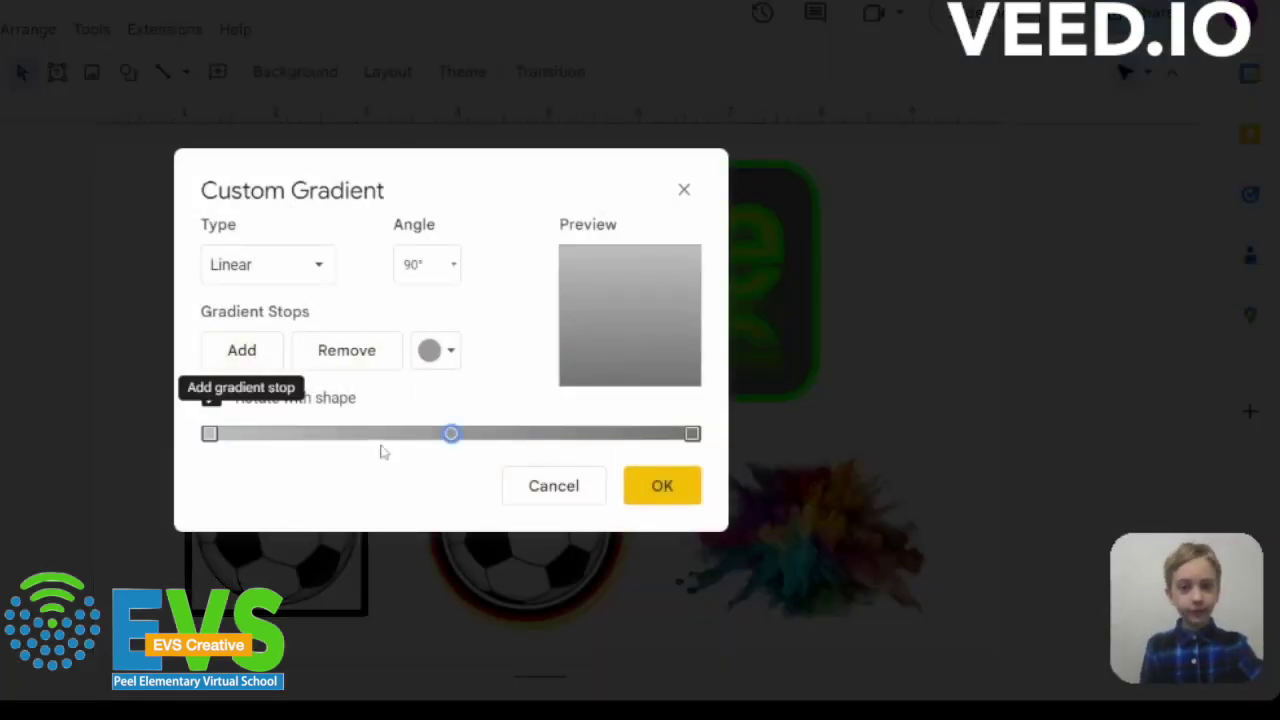
click(425, 264)
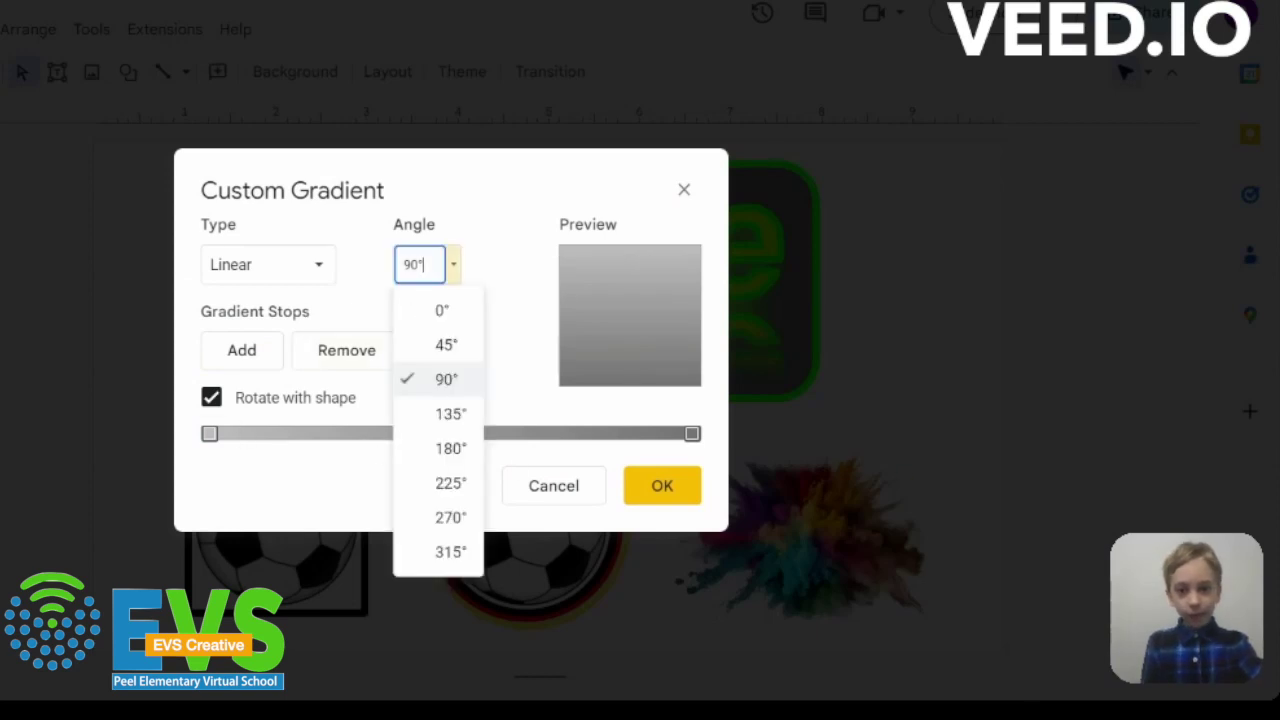
click(450, 552)
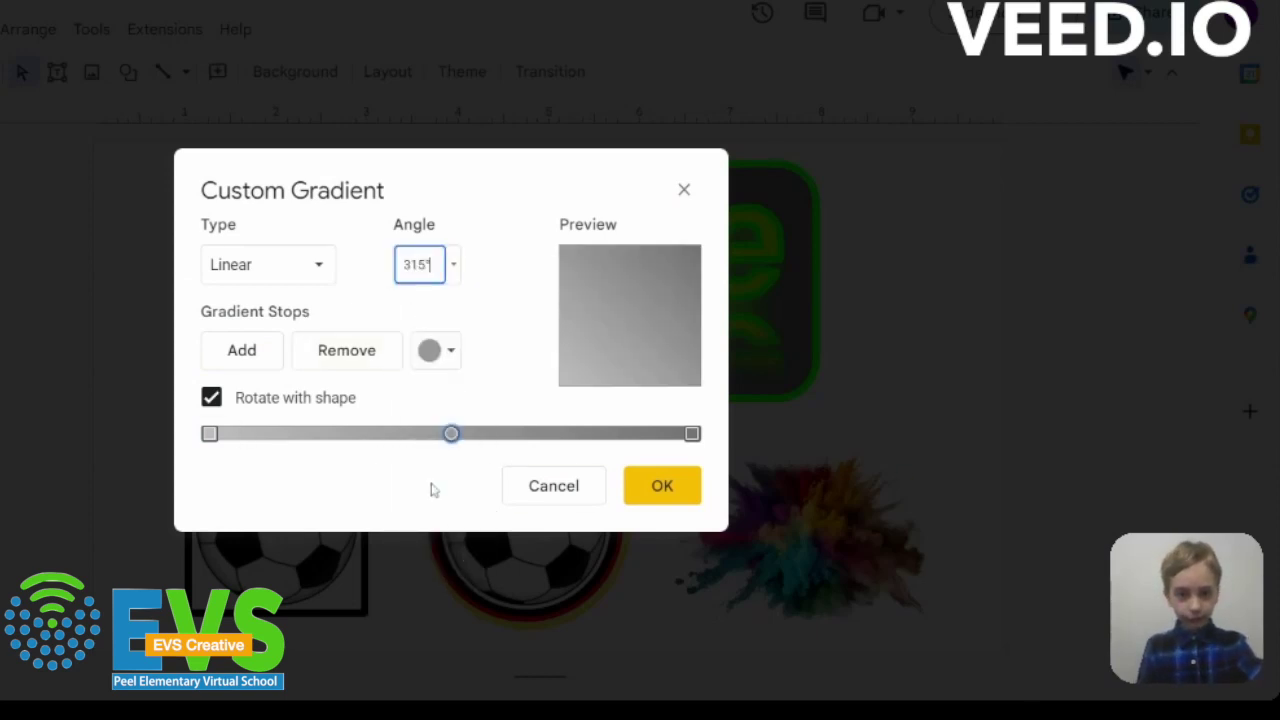
- Colour the gradient stops red, yellow and cyan, and apply the gradient
click(210, 435)
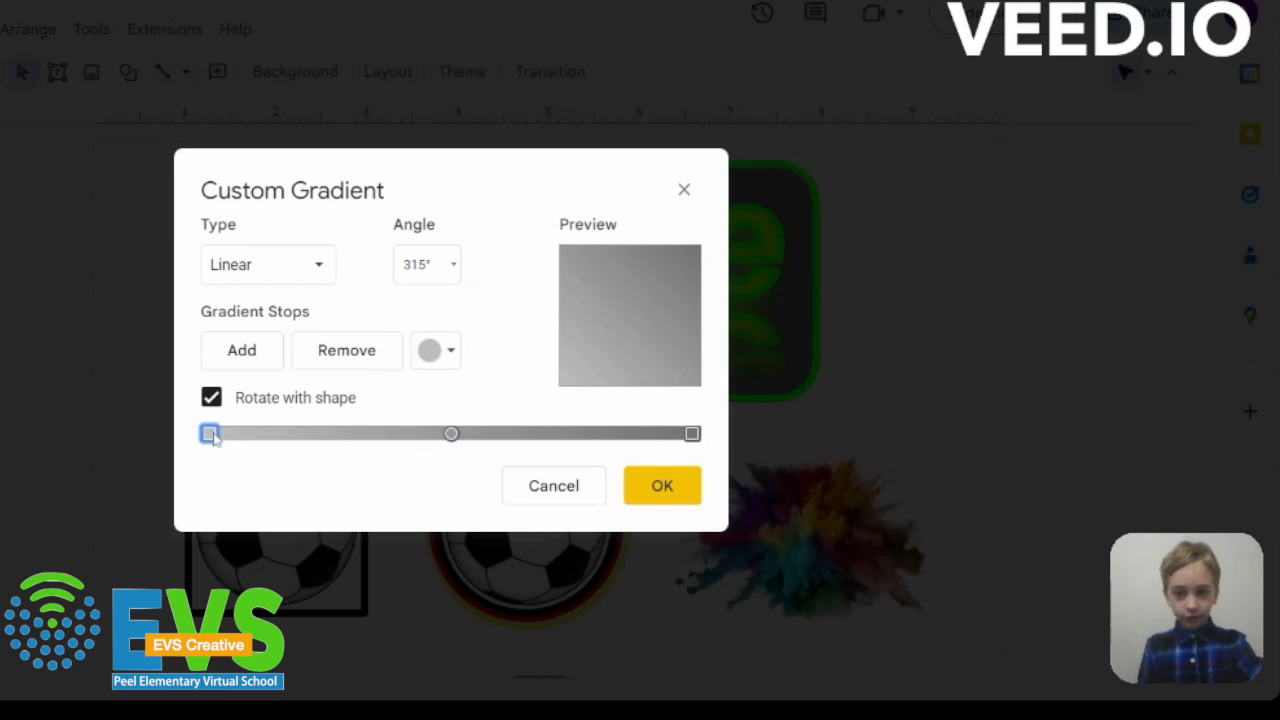
click(437, 355)
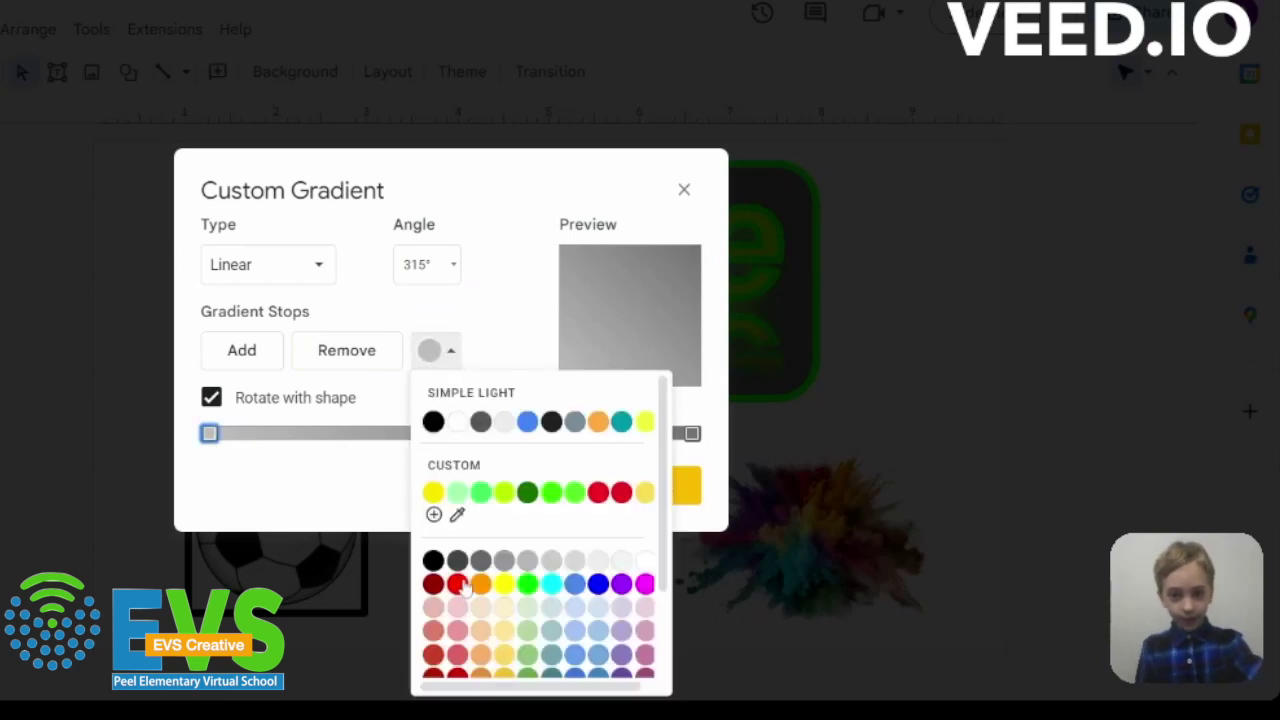
click(458, 585)
click(451, 433)
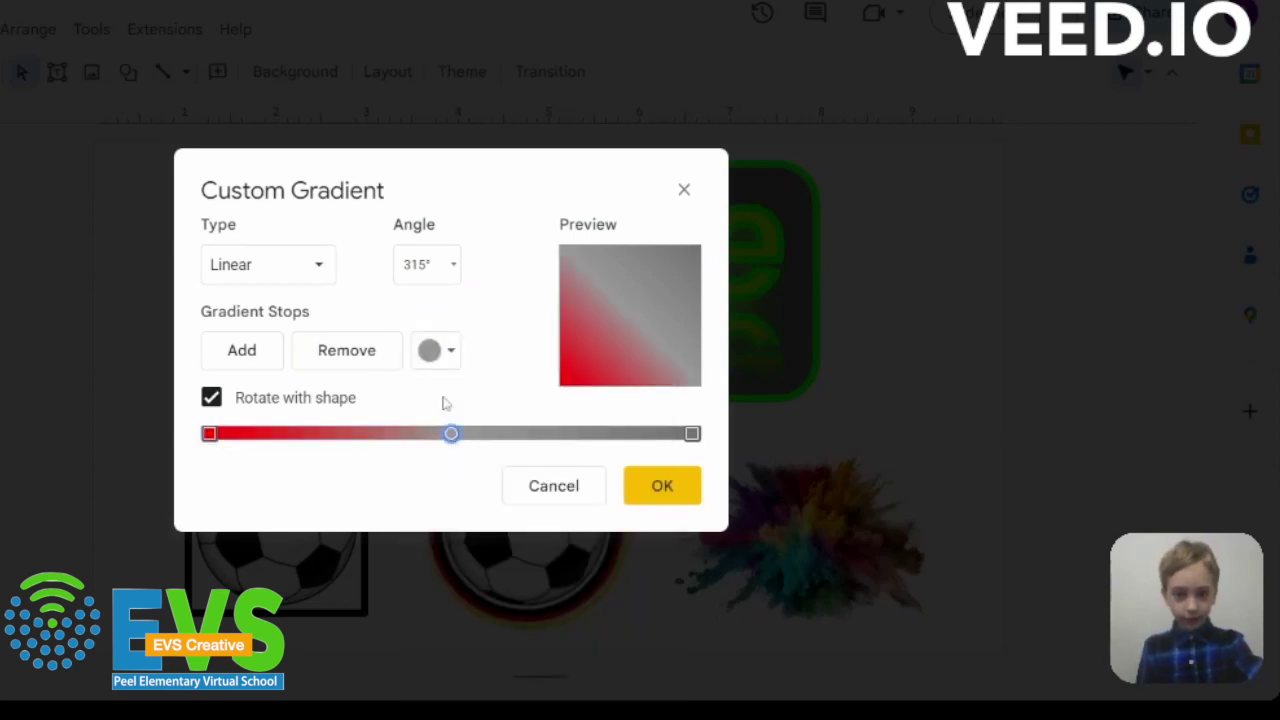
click(437, 352)
click(500, 590)
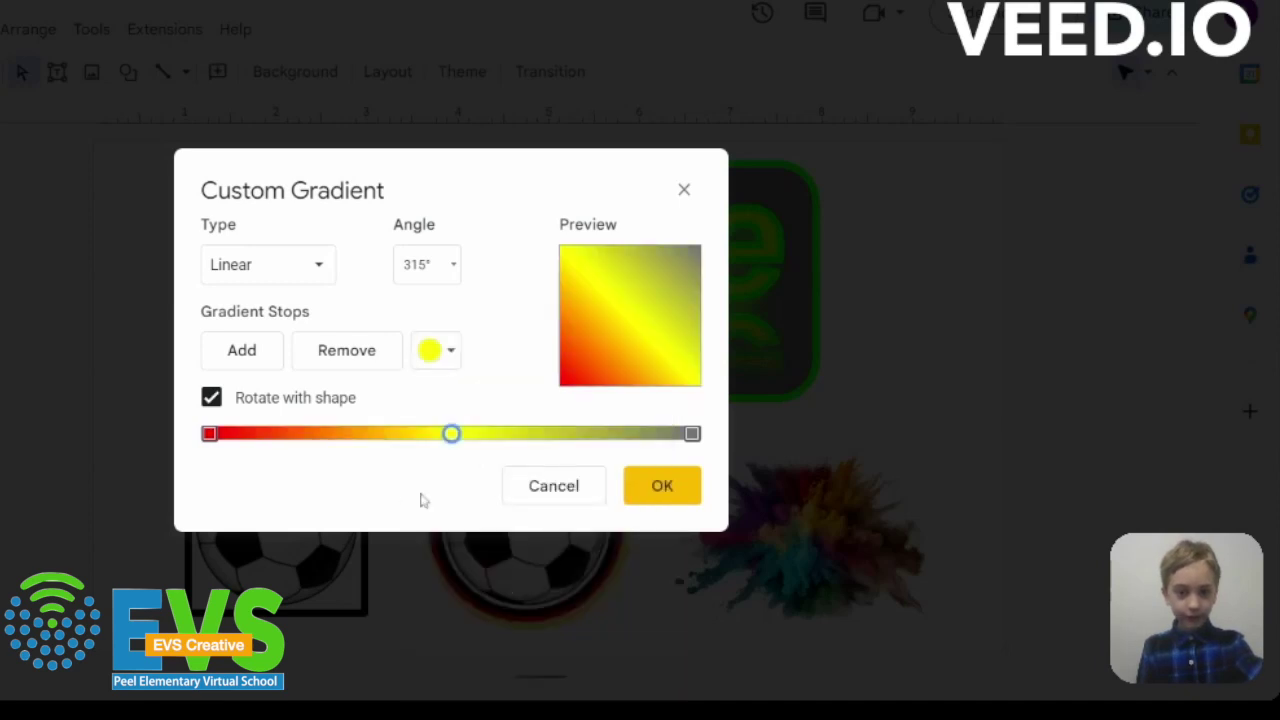
click(692, 435)
click(437, 350)
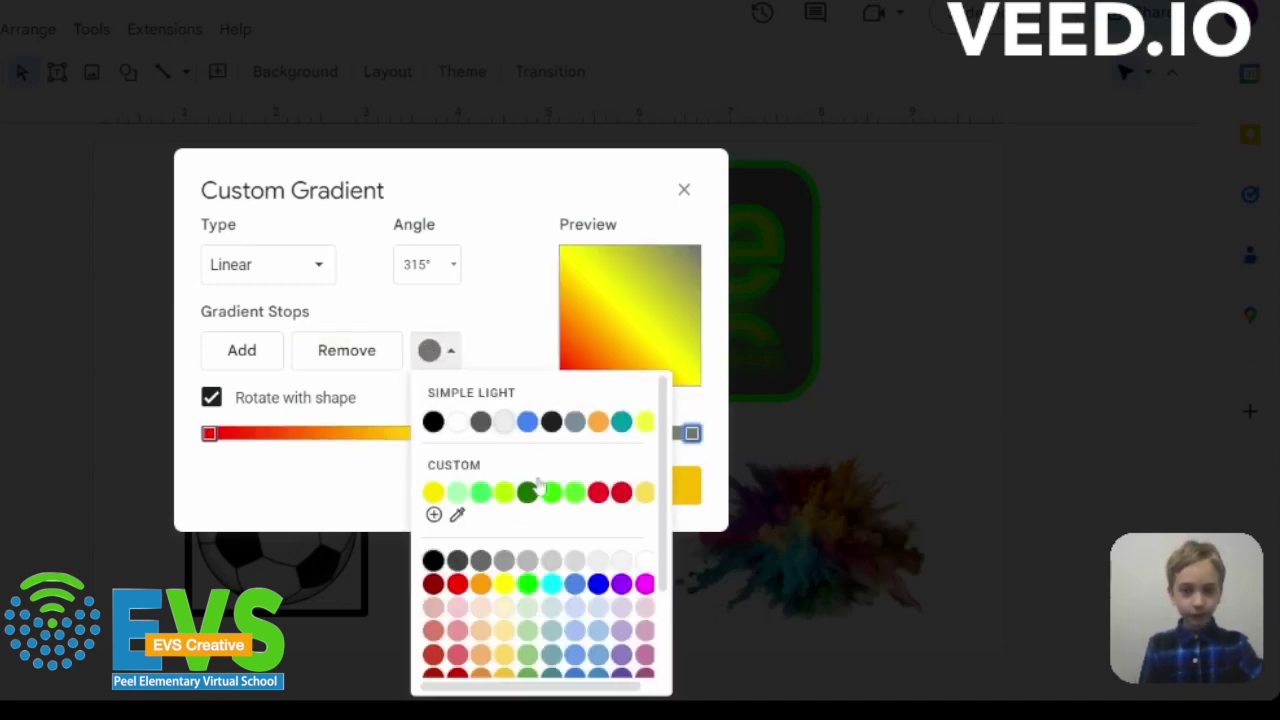
click(549, 596)
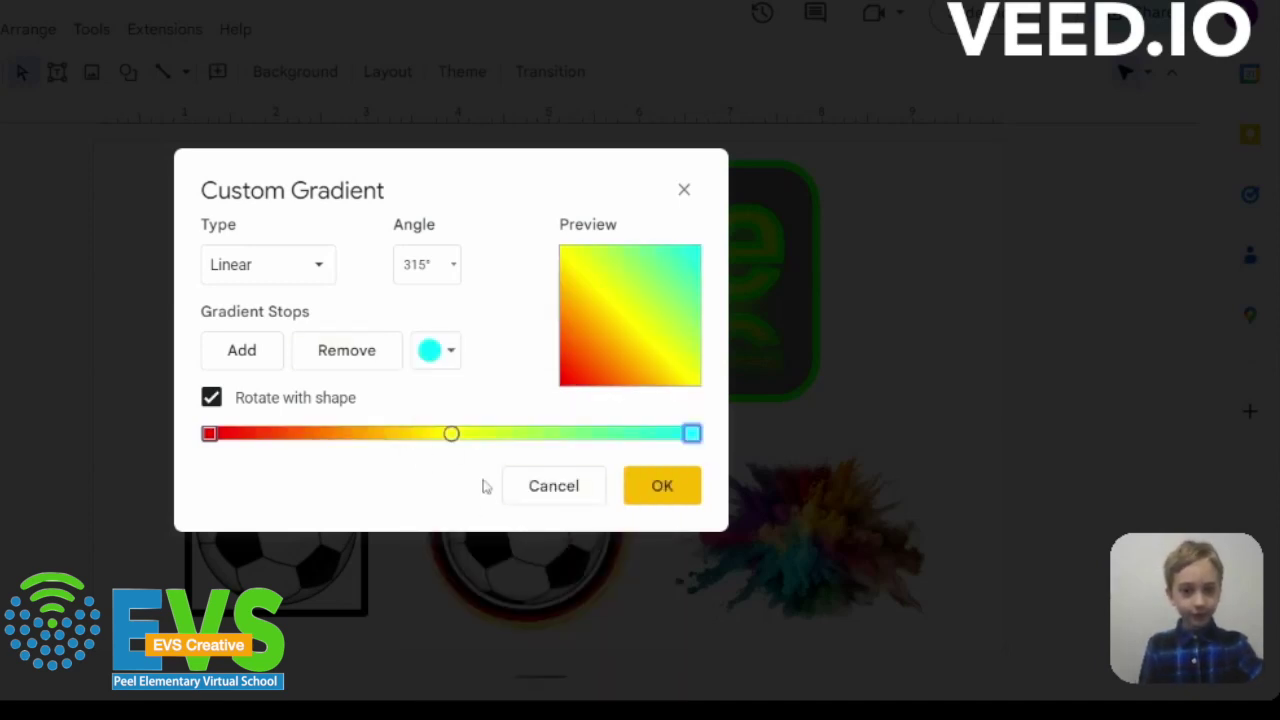
click(664, 487)
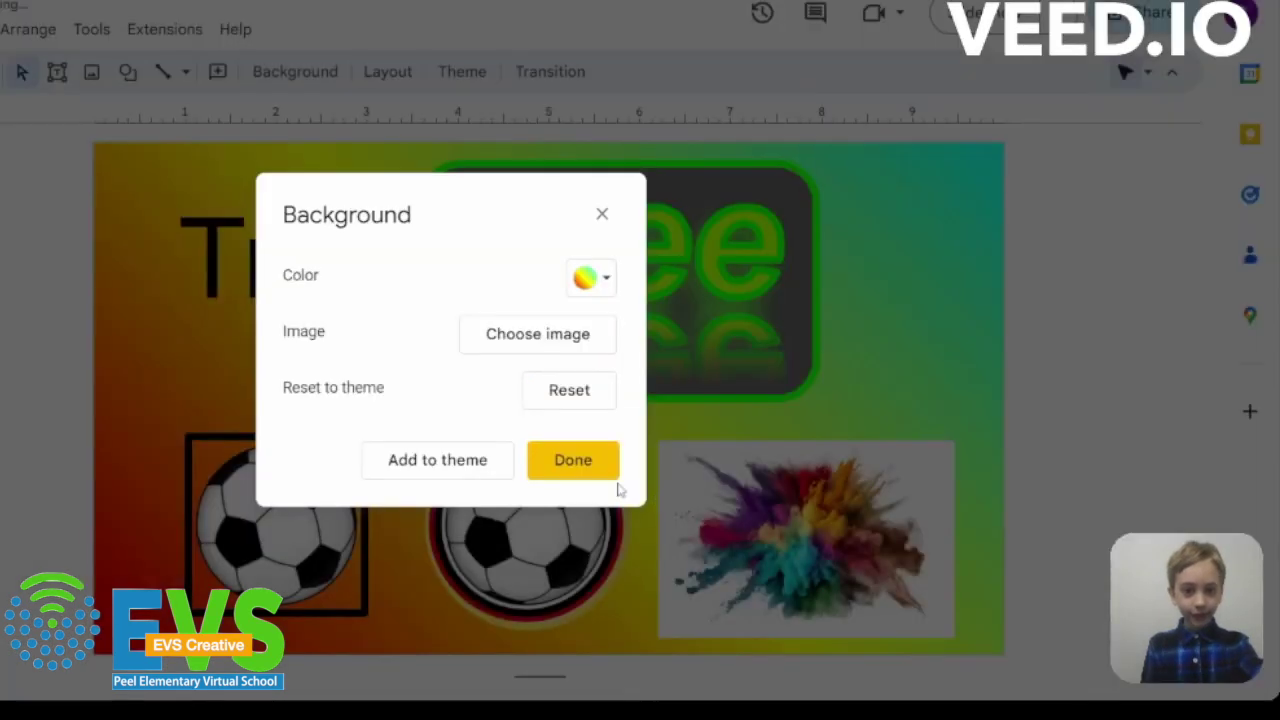
- Close the Background settings and choose the Rectangle shape
click(592, 462)
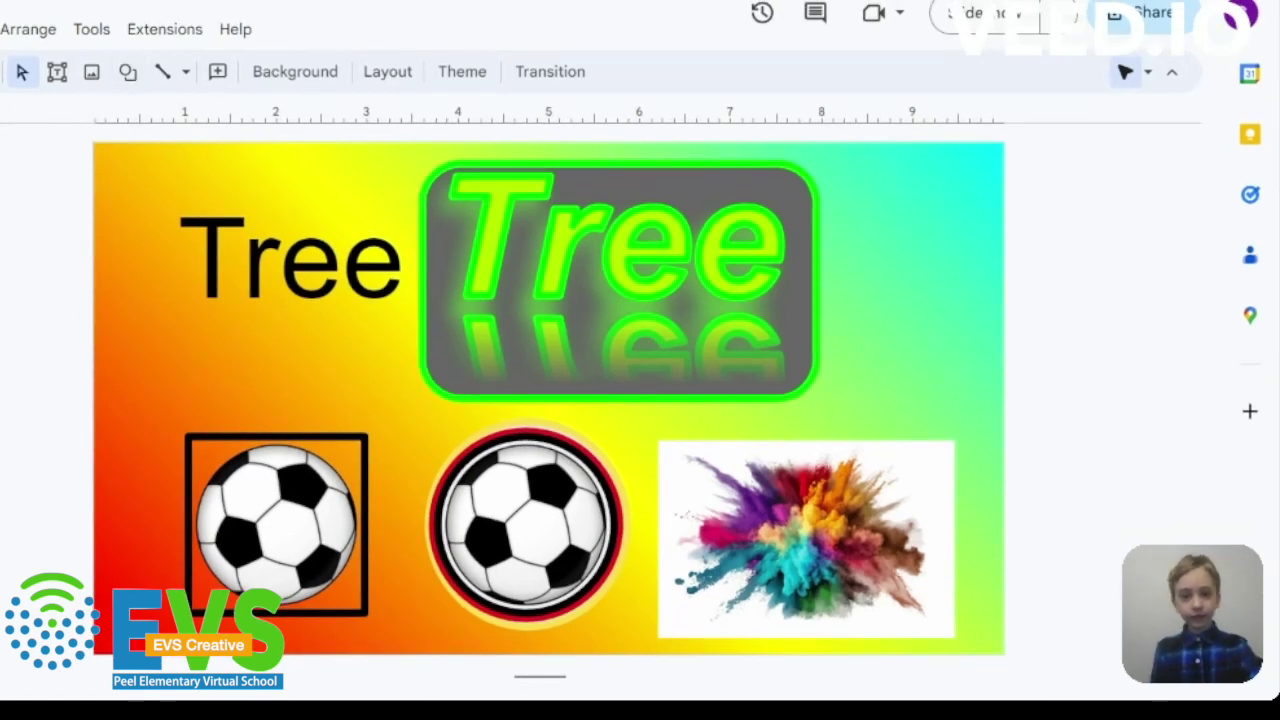
click(127, 71)
mouse_move(178, 113)
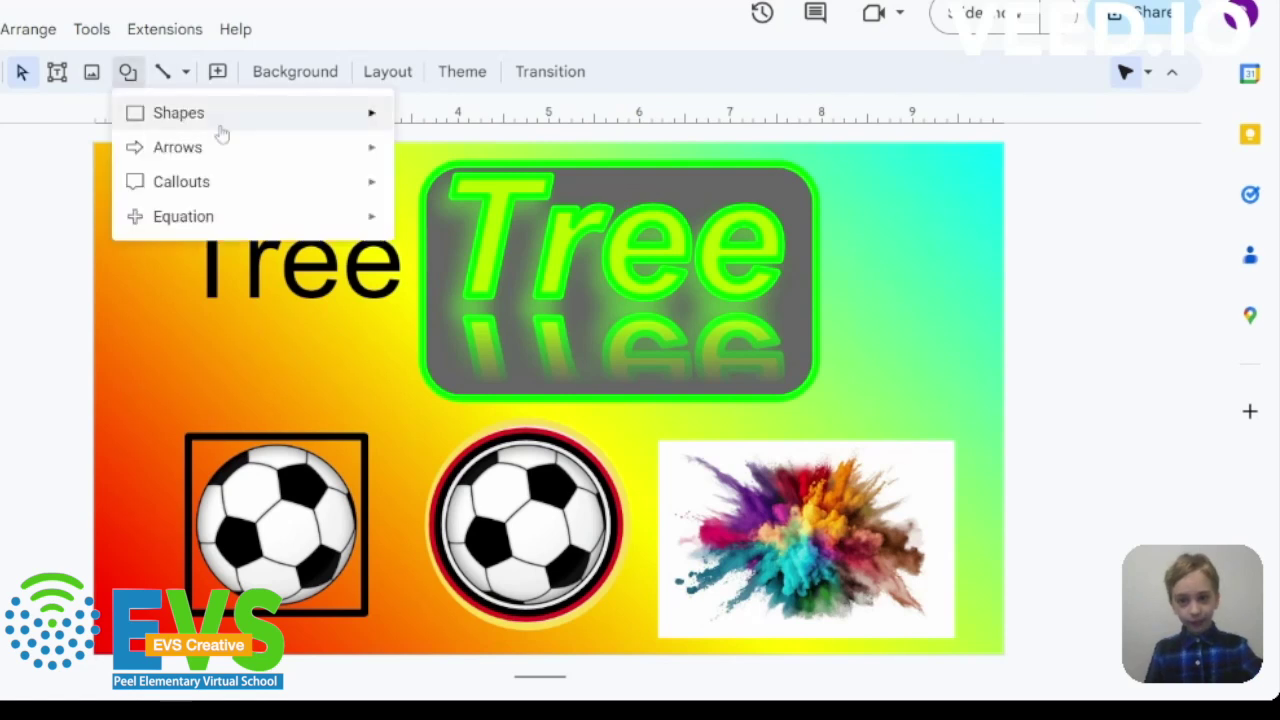
click(410, 120)
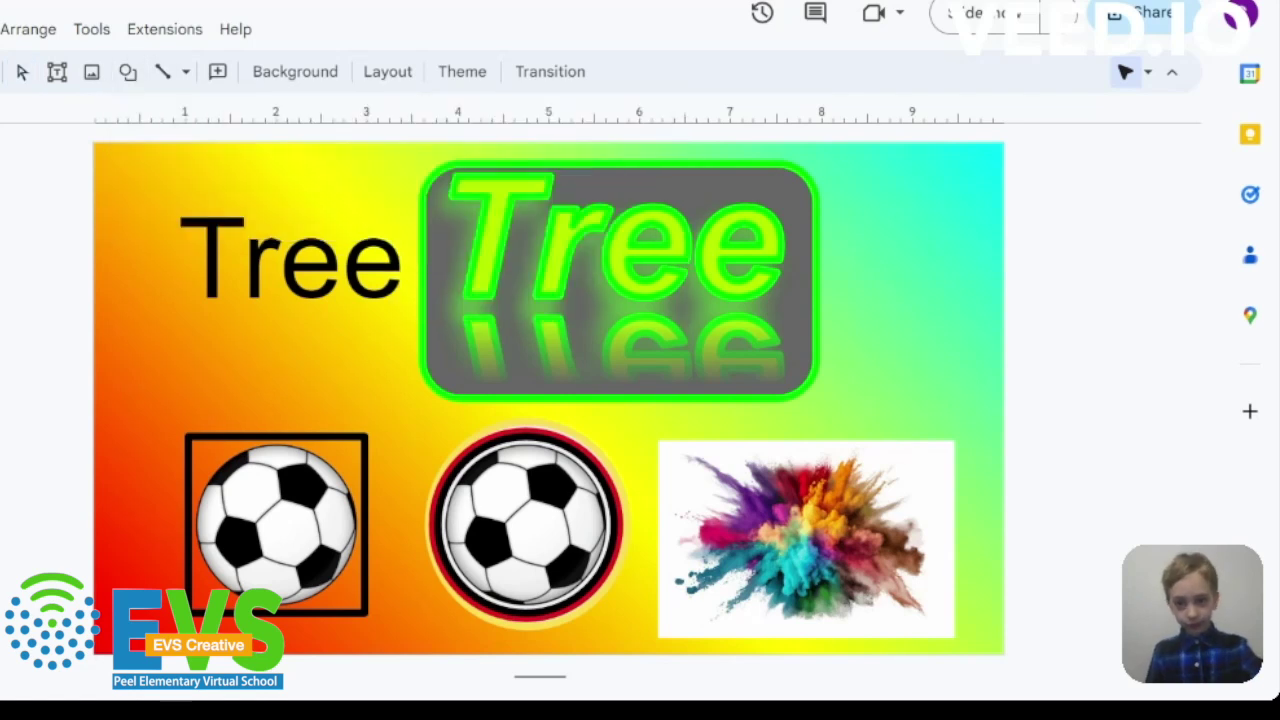
- Draw a slide-sized rectangle, send it to the back, and give it the red-yellow-cyan gradient fill
drag(94, 142, 1004, 654)
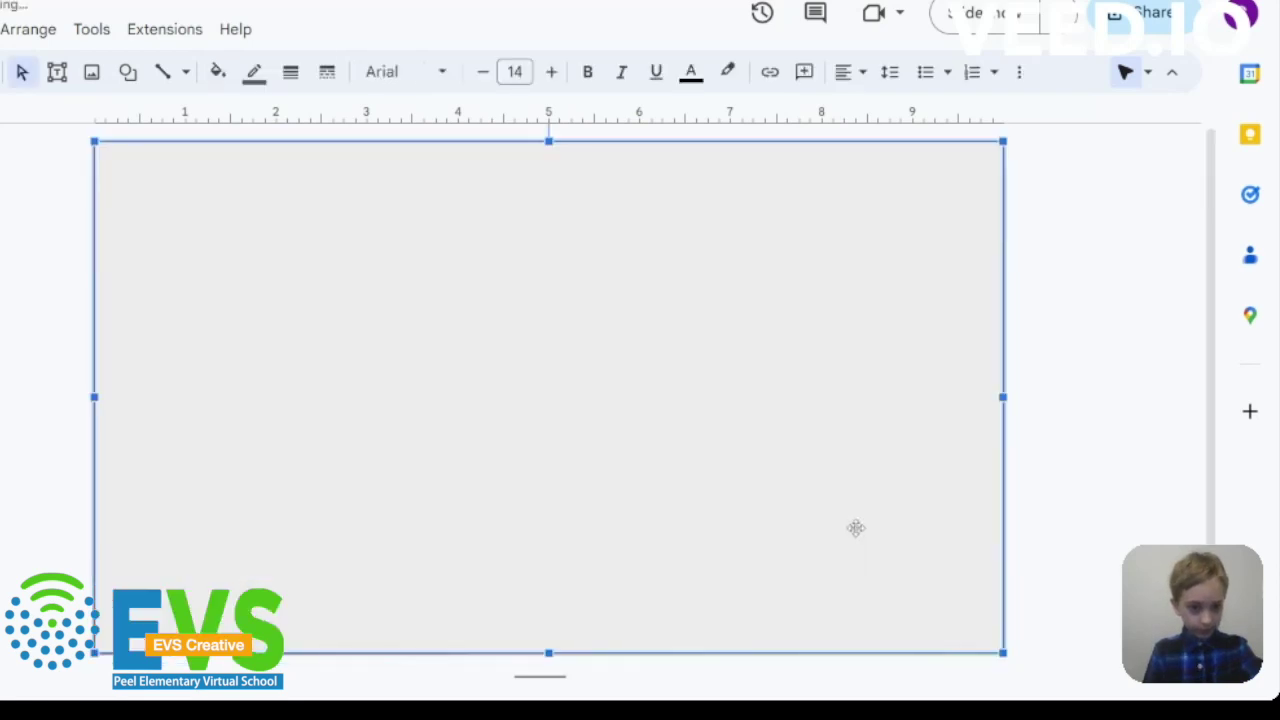
right_click(516, 246)
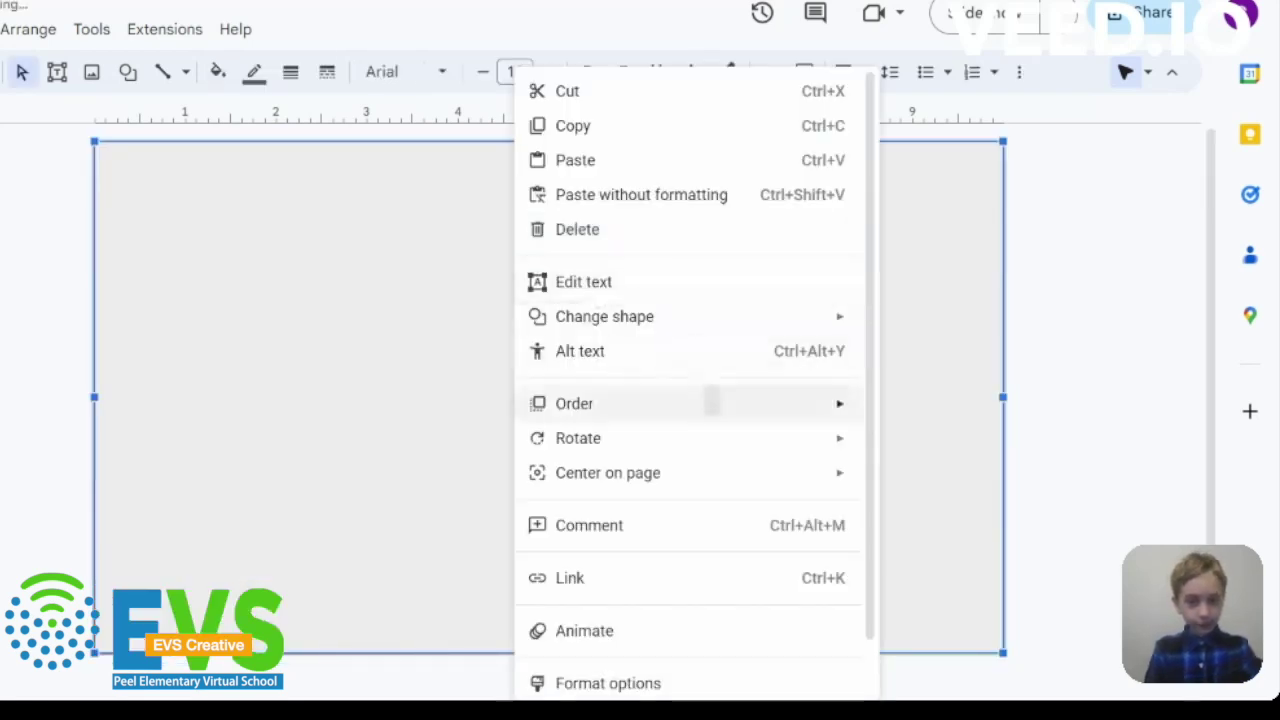
mouse_move(574, 403)
click(960, 516)
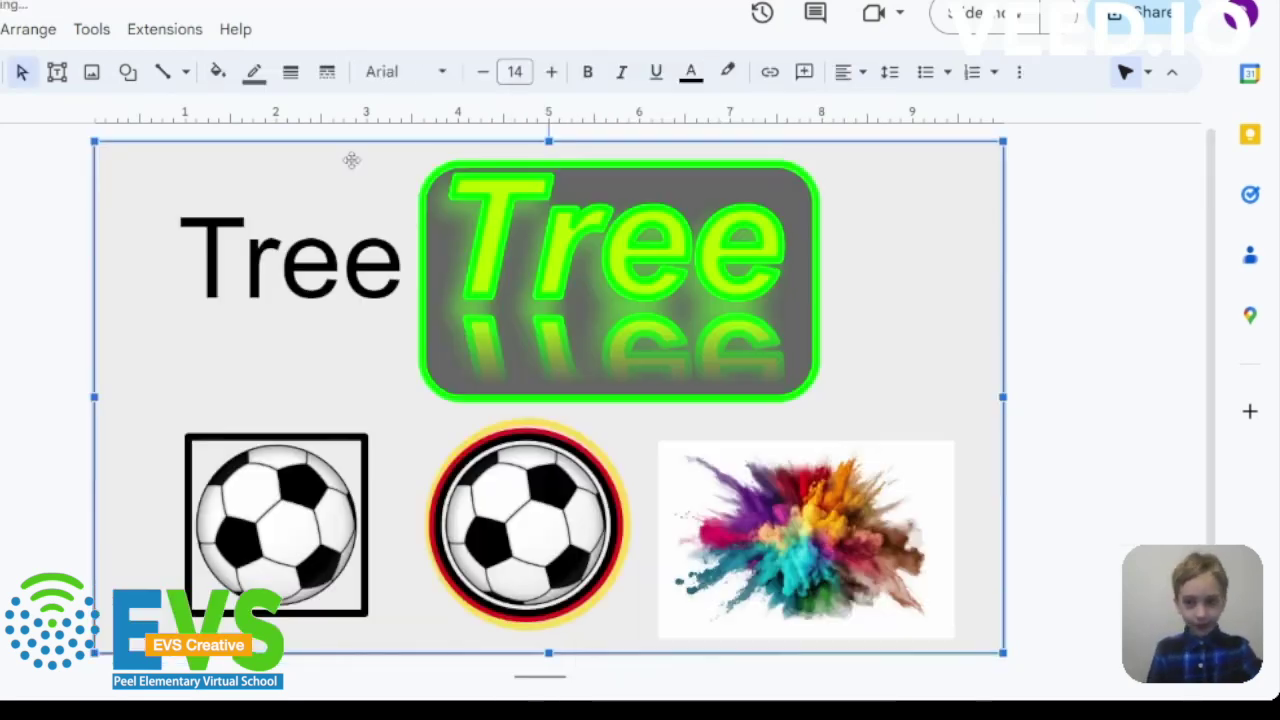
click(217, 71)
click(396, 444)
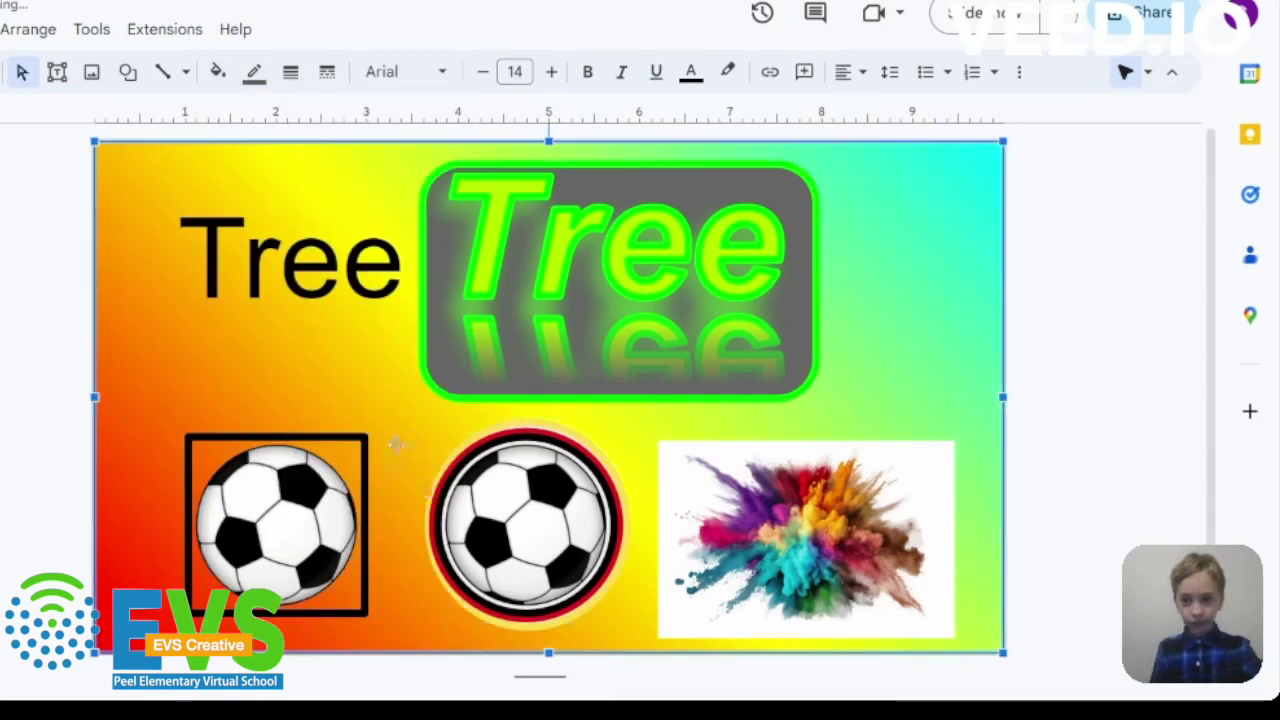
- Give the rectangle a 16px black border, then deselect it
click(290, 72)
click(330, 352)
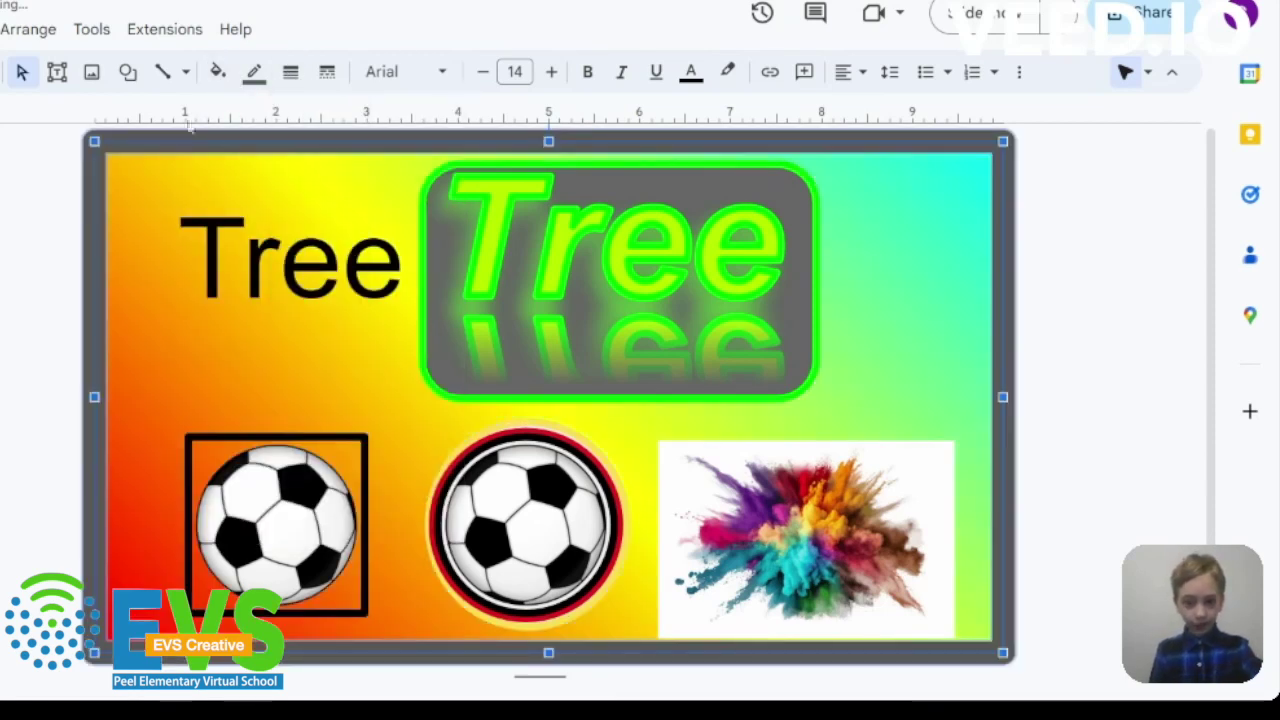
click(290, 72)
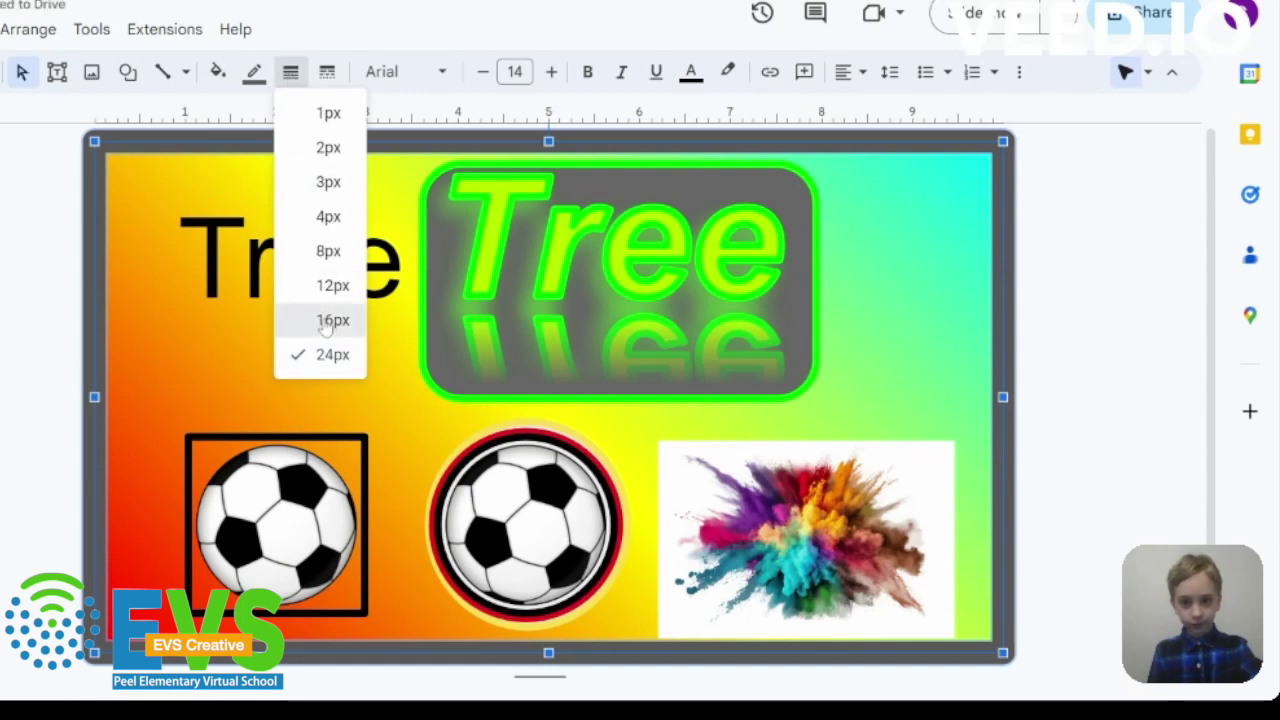
click(330, 320)
click(254, 72)
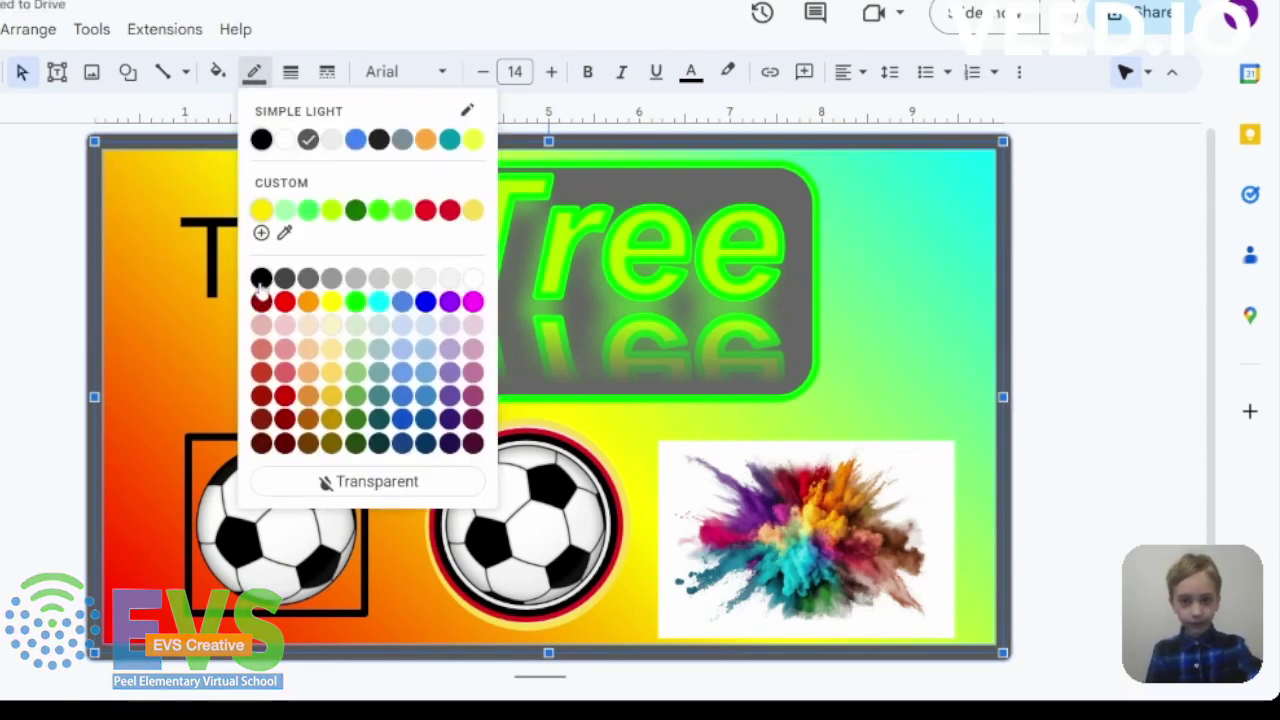
click(260, 280)
click(35, 309)
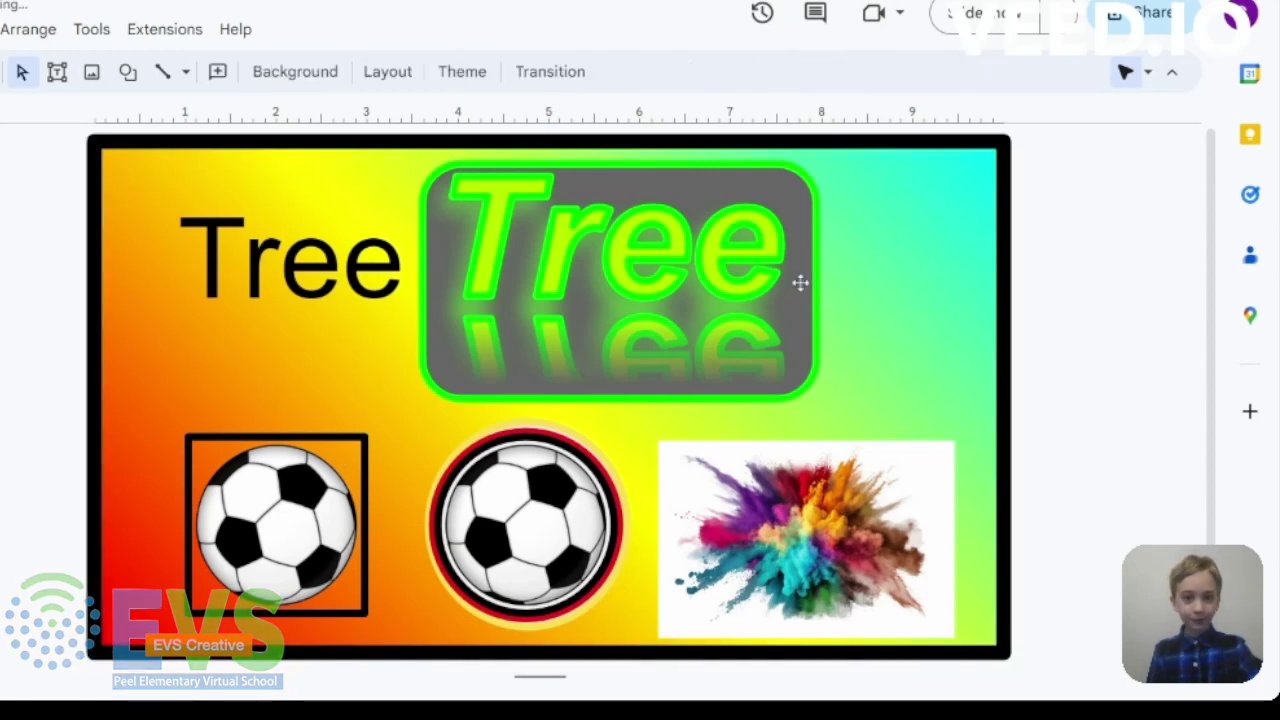